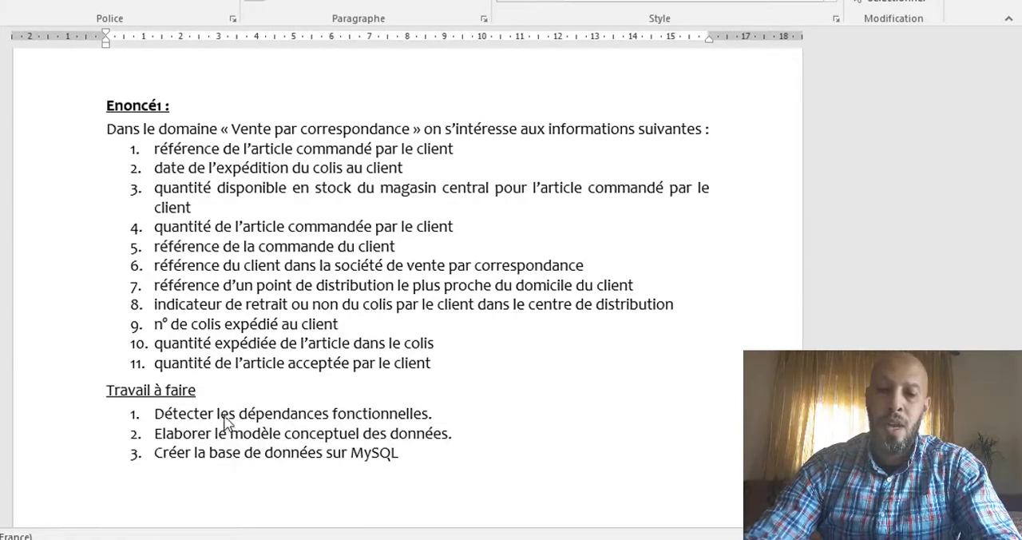
Step: Add the heading "Dictionnaire des données" below the "Travail à faire" list
scroll(224, 422, down, 1)
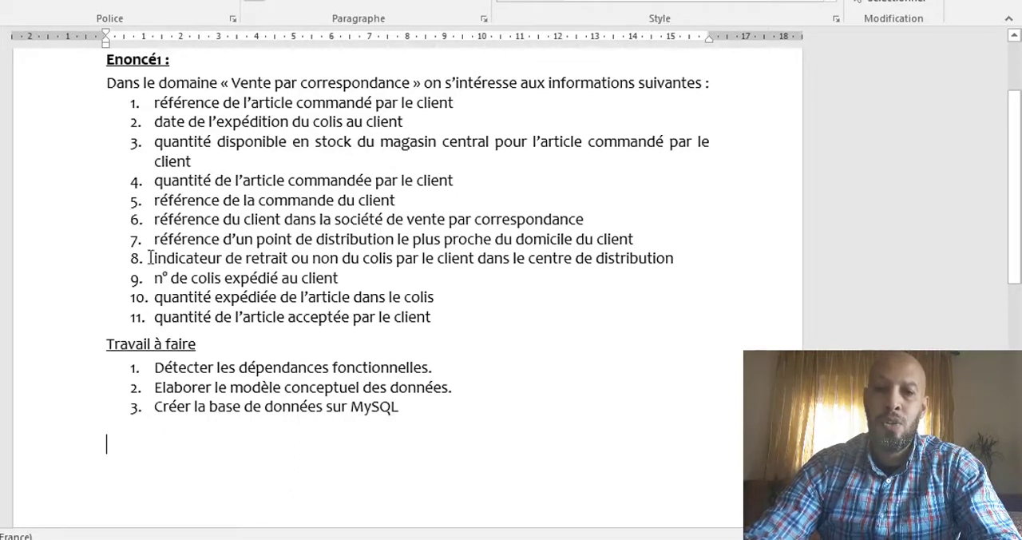
drag(155, 102, 455, 314)
click(133, 441)
text(Dictionnaire des données)
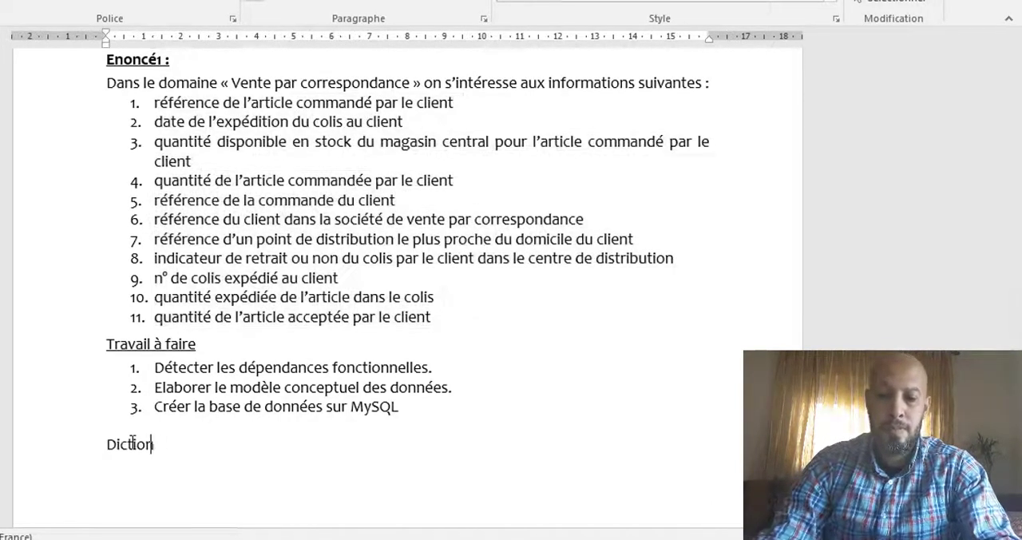
key(Return)
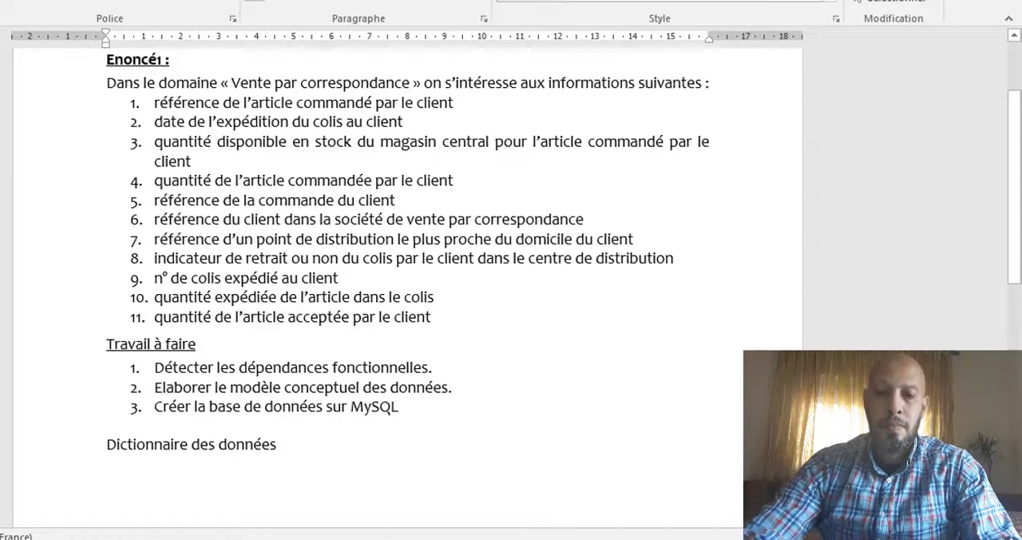
Step: Copy the eleven information items of Enoncé1 and paste them under the "Dictionnaire des données" heading
right_click(115, 467)
drag(155, 103, 444, 318)
key(ctrl+c)
click(153, 467)
key(ctrl+v)
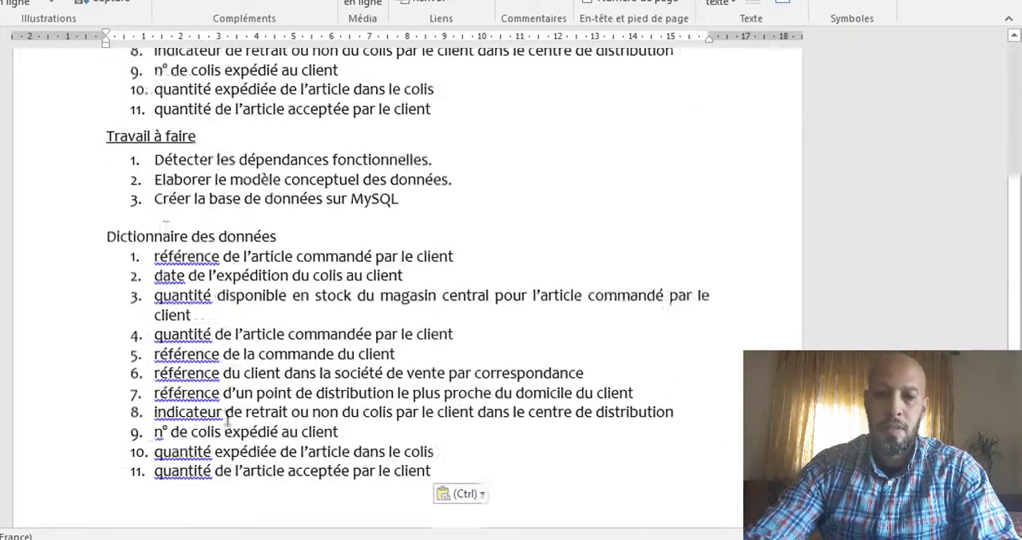
Step: Remove the numbering from the eleven items pasted under "Dictionnaire des données"
scroll(229, 423, down, 2)
drag(155, 164, 463, 379)
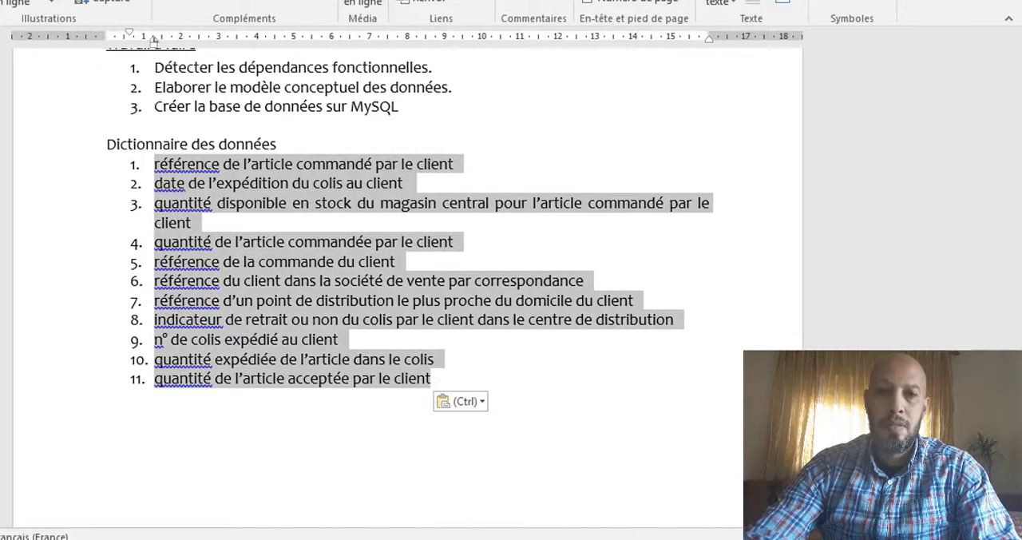
click(2, 2)
click(307, 1)
click(318, 128)
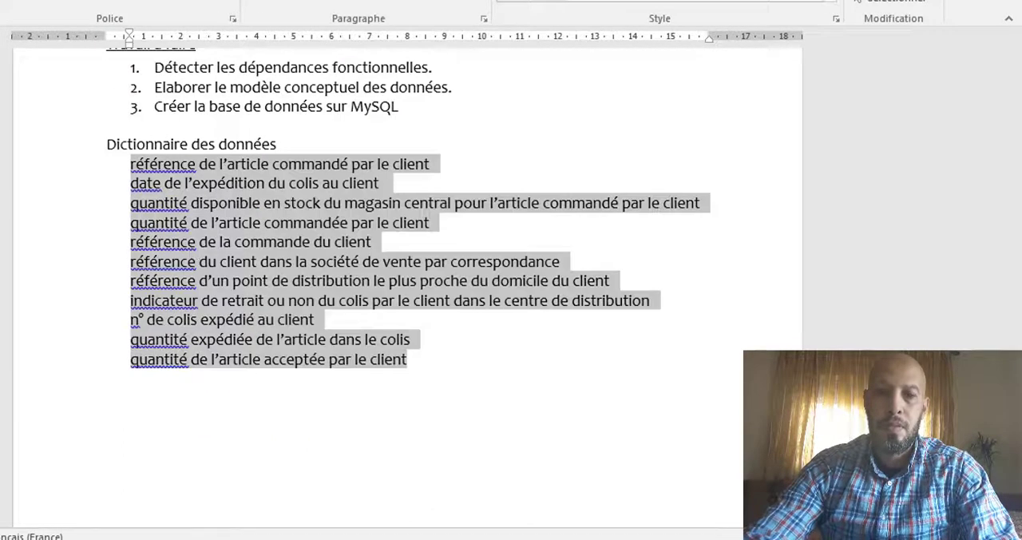
Step: Convert the eleven unnumbered lines into a single-column table with one row per item
click(2, 2)
click(1, 3)
click(11, 182)
click(238, 2)
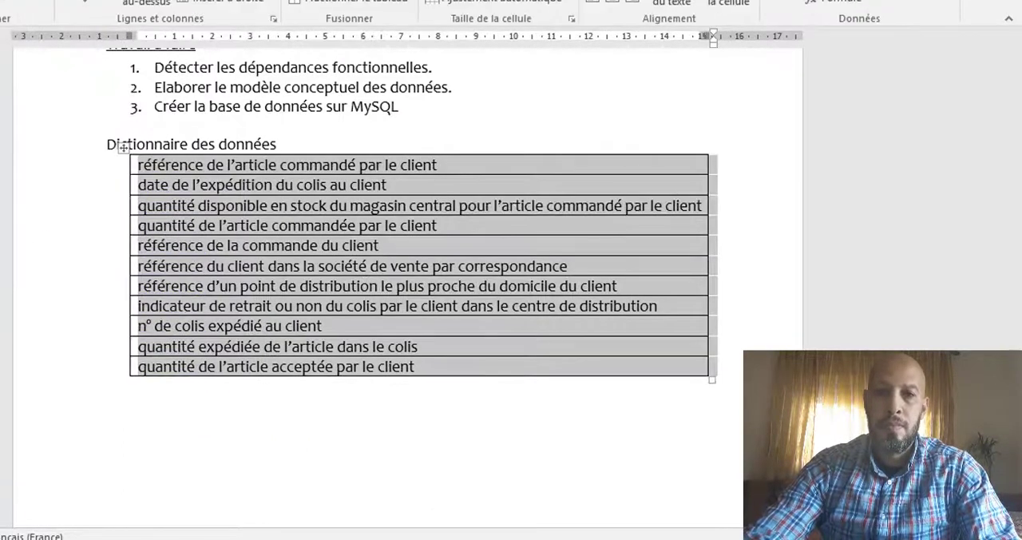
Step: Add an empty column on each side of the item column and an empty row above the first item
click(223, 0)
click(442, 150)
click(227, 1)
drag(264, 170, 582, 176)
click(146, 2)
Step: Label the header row Code, Information and Type, and widen the Information column on both sides
click(177, 168)
text(Code)
key(Tab)
text(Information)
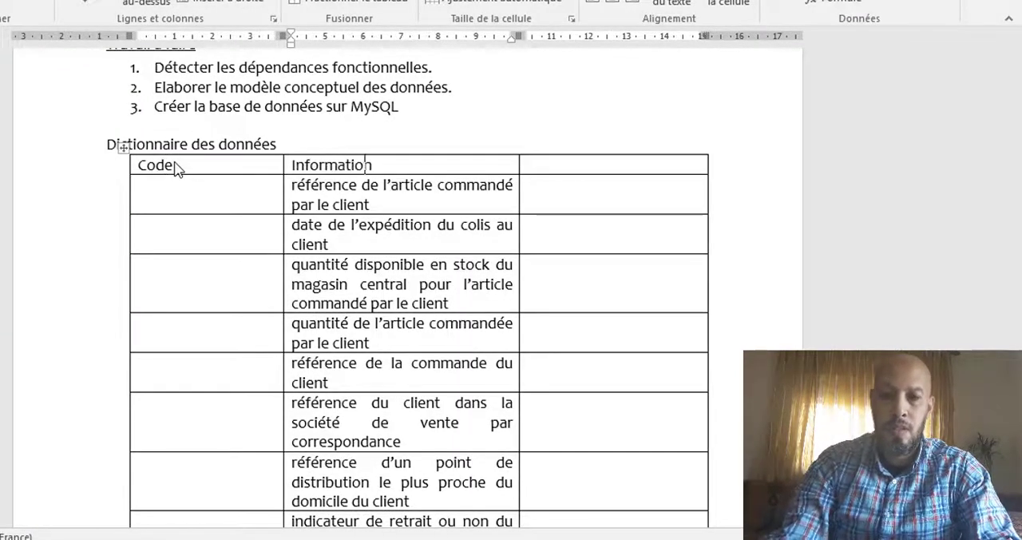
key(Tab)
text(Type)
drag(518, 201, 586, 200)
drag(280, 193, 237, 193)
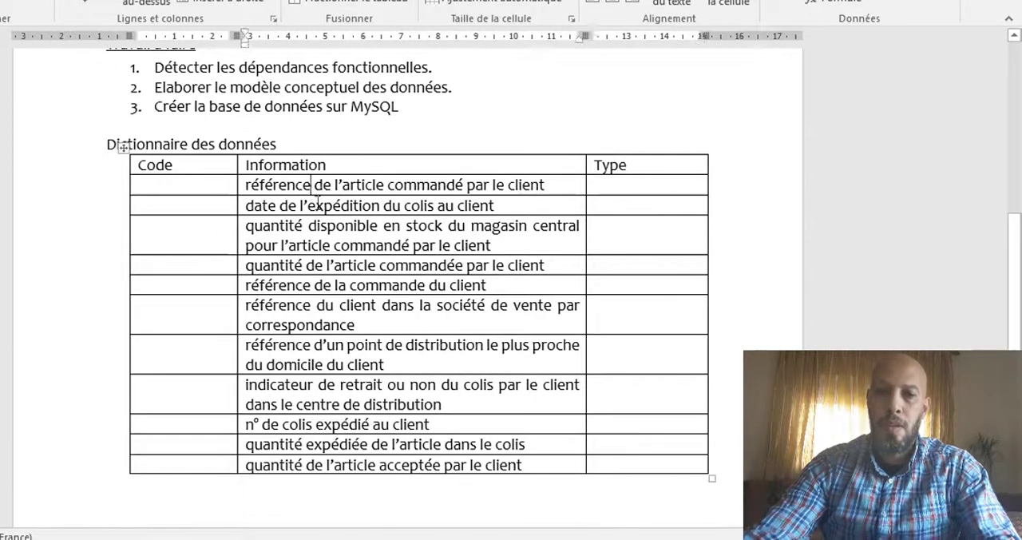
Step: Fill the row "référence de l'article commandé par le client" with code RefArt and type Text(20)
click(217, 187)
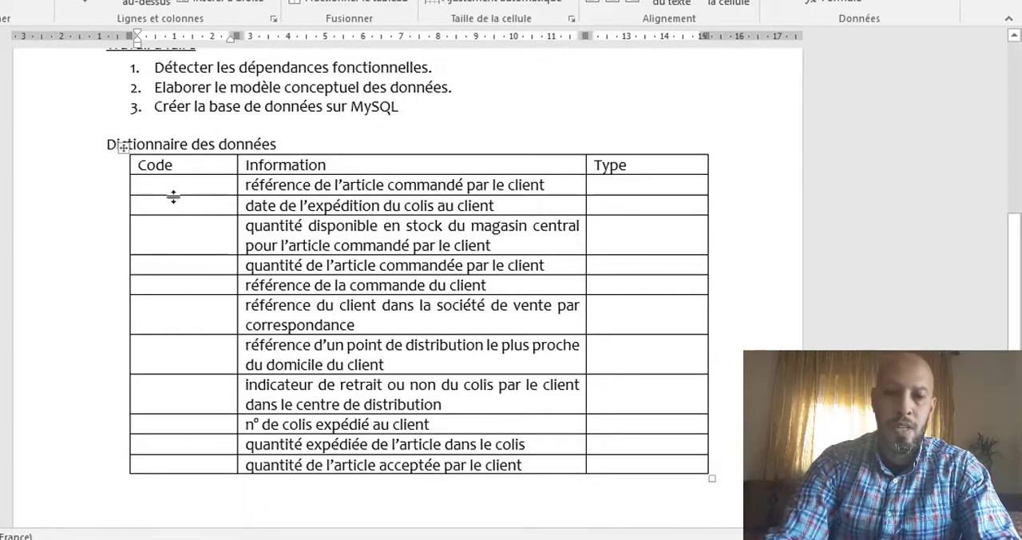
text(RefArt)
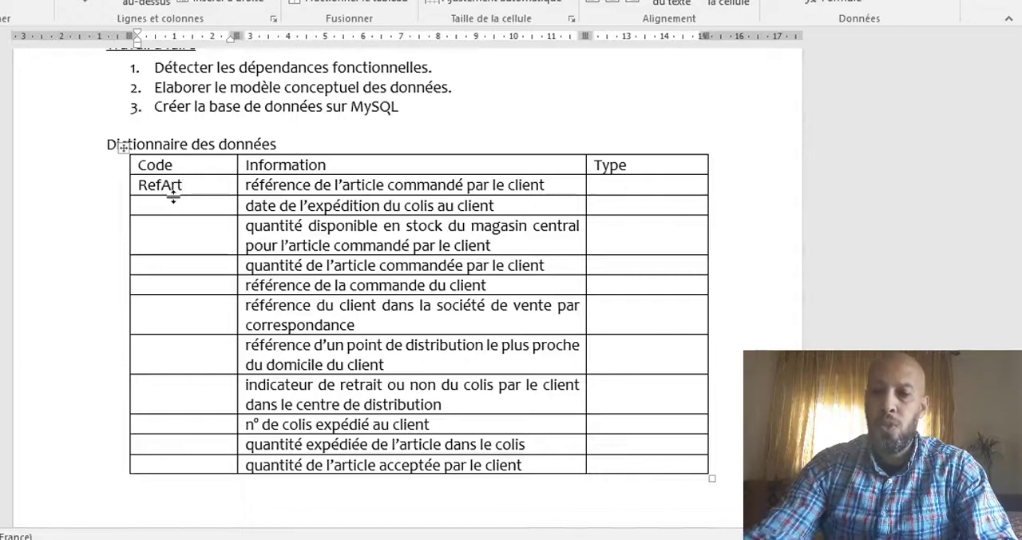
key(Tab)
key(Tab)
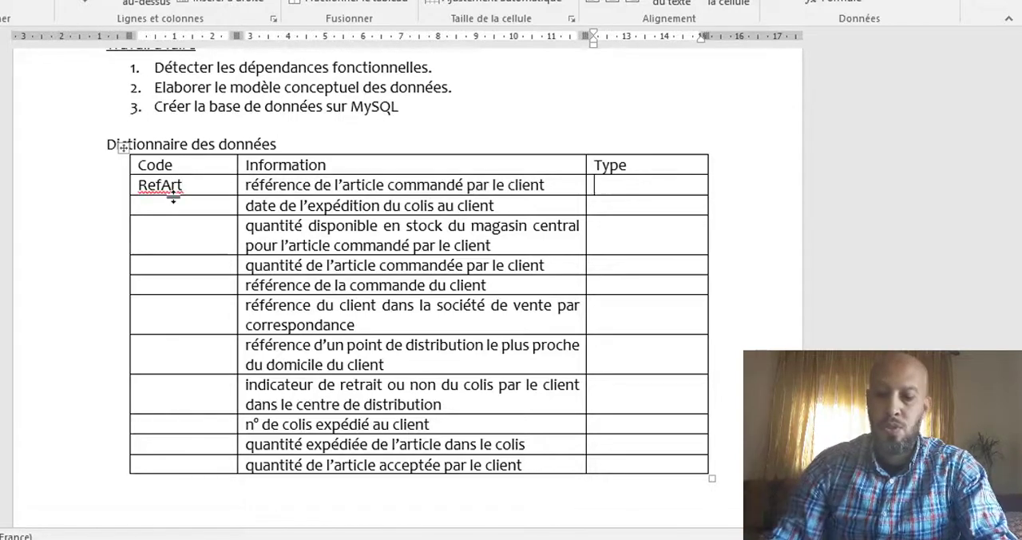
text(Text()
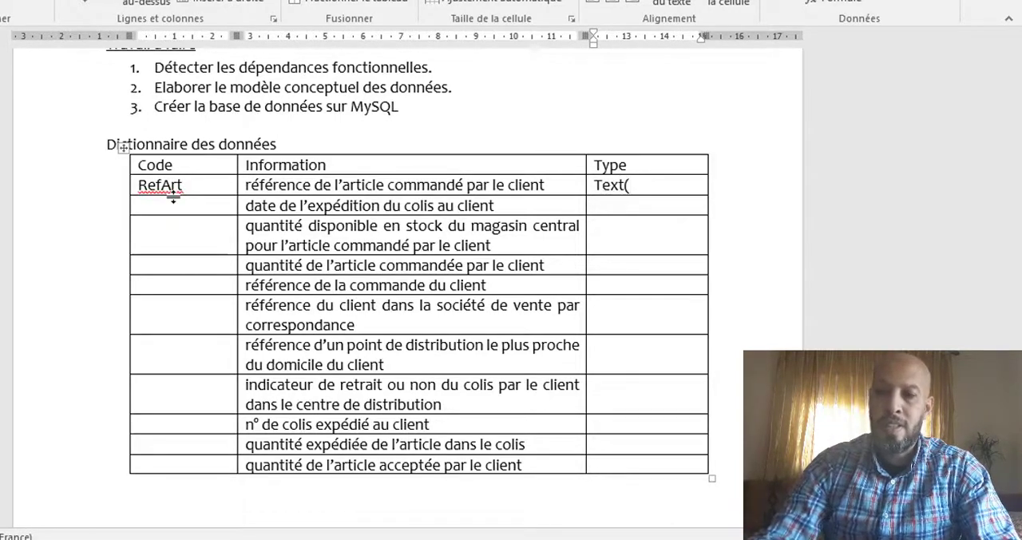
text(20à)
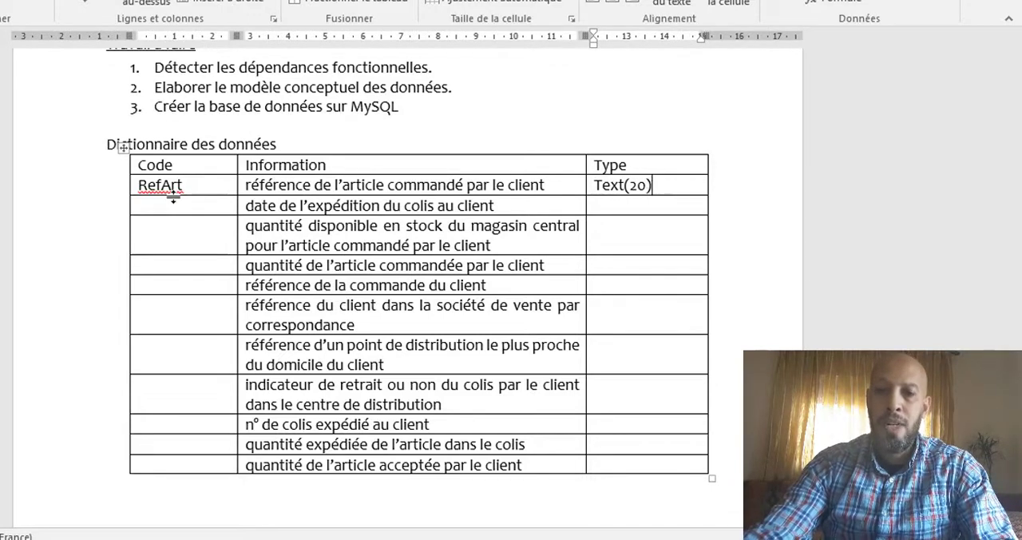
Step: Fill the row "date de l'expédition du colis au client" with code DateExp and type Date
click(192, 206)
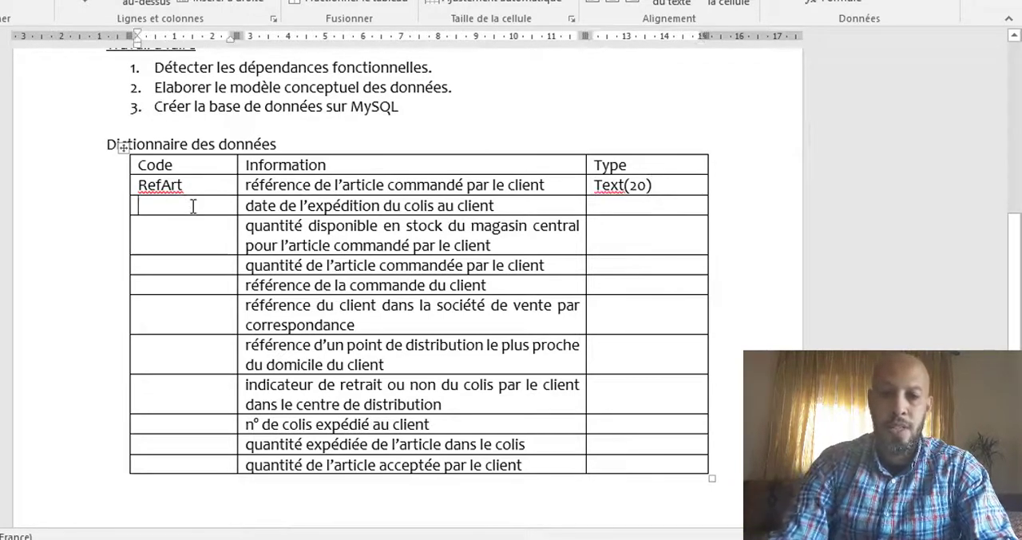
text(DateEx)
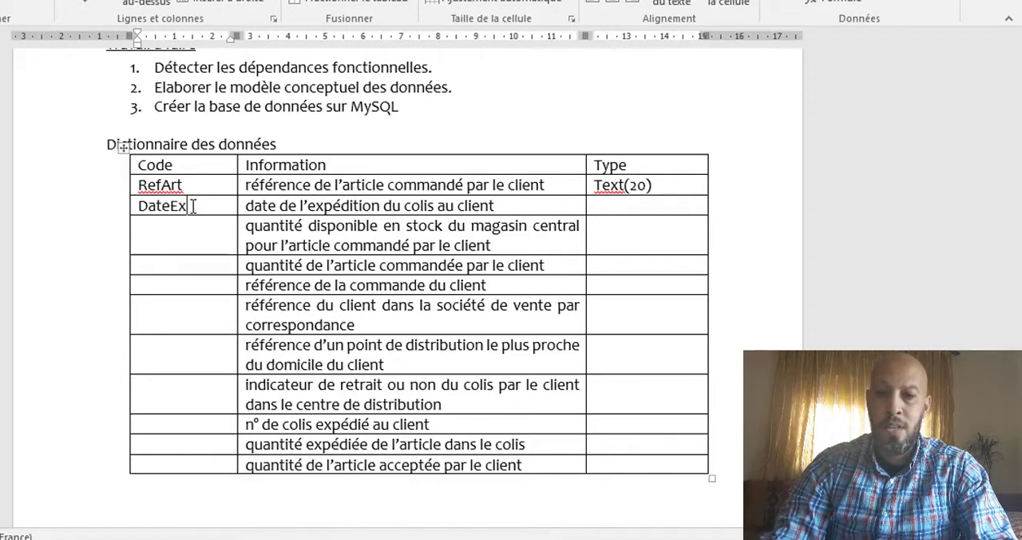
text(p)
key(Tab)
key(Tab)
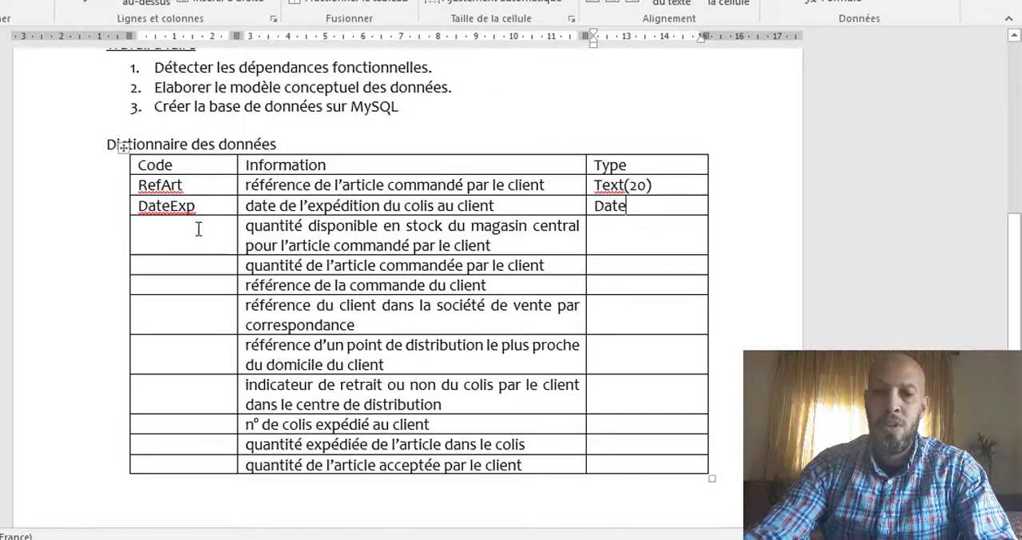
click(198, 229)
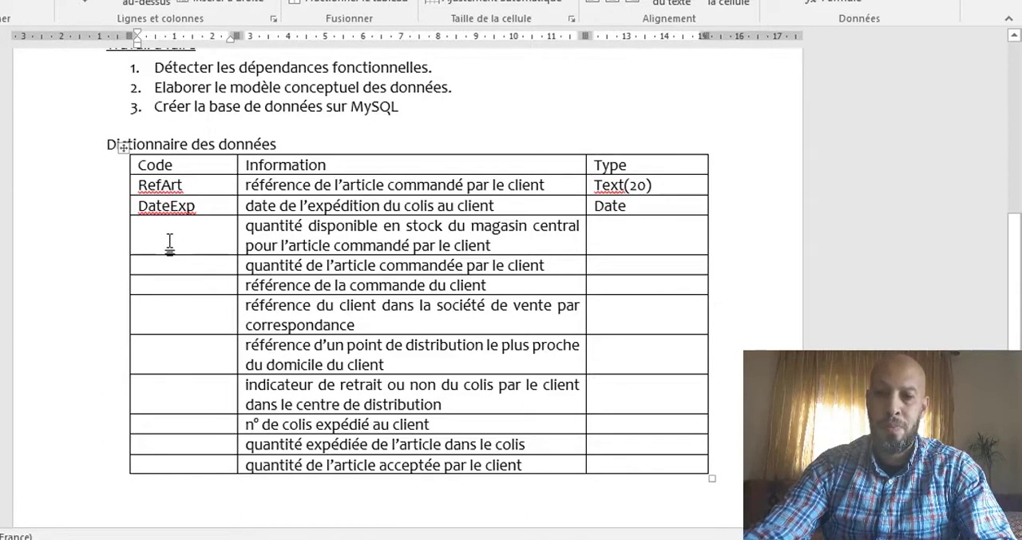
text(Qte)
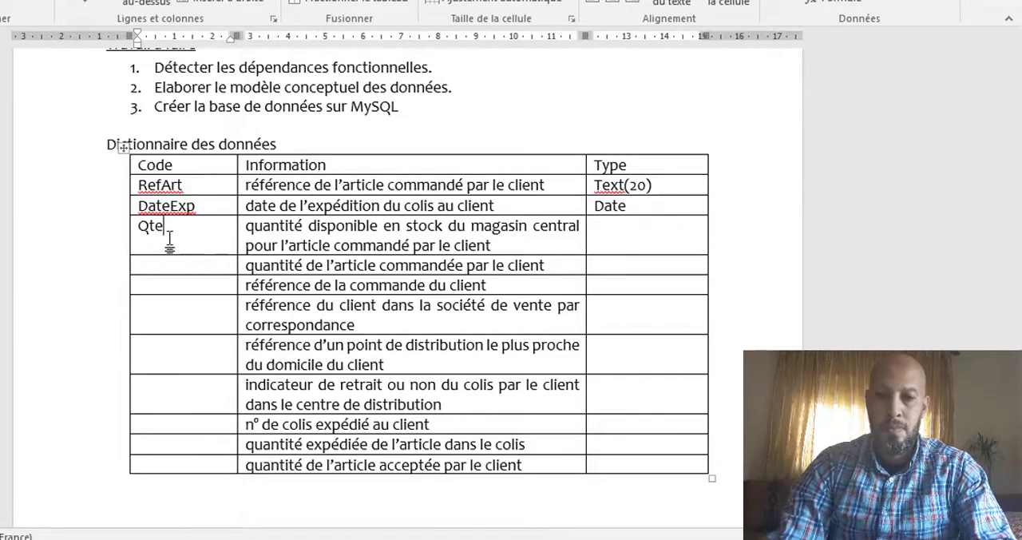
key(BackSpace)
key(BackSpace)
key(BackSpace)
key(BackSpace)
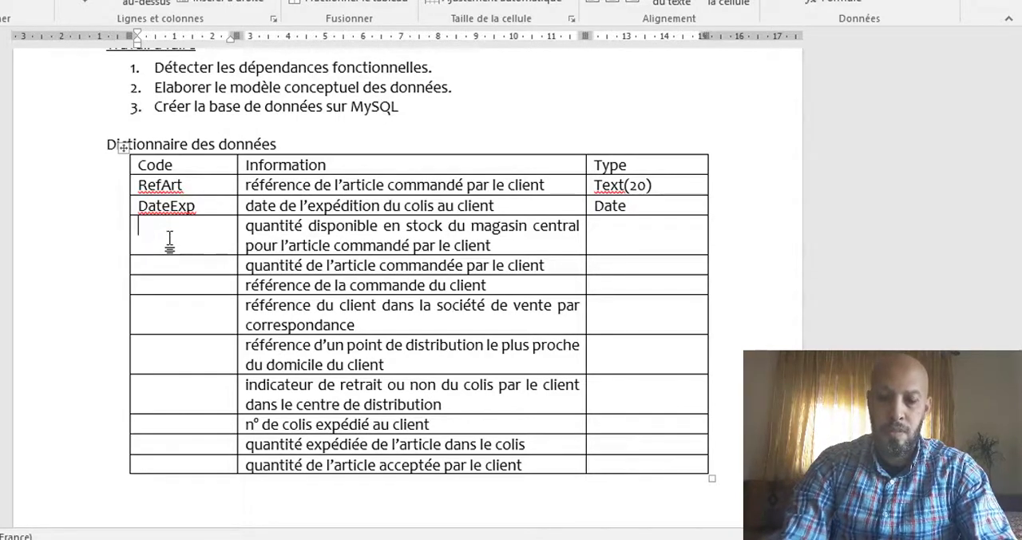
Step: Fill the row for the quantity available in stock with code Stock and type entier
text(stcok)
key(BackSpace)
key(BackSpace)
key(BackSpace)
text(ock)
key(Tab)
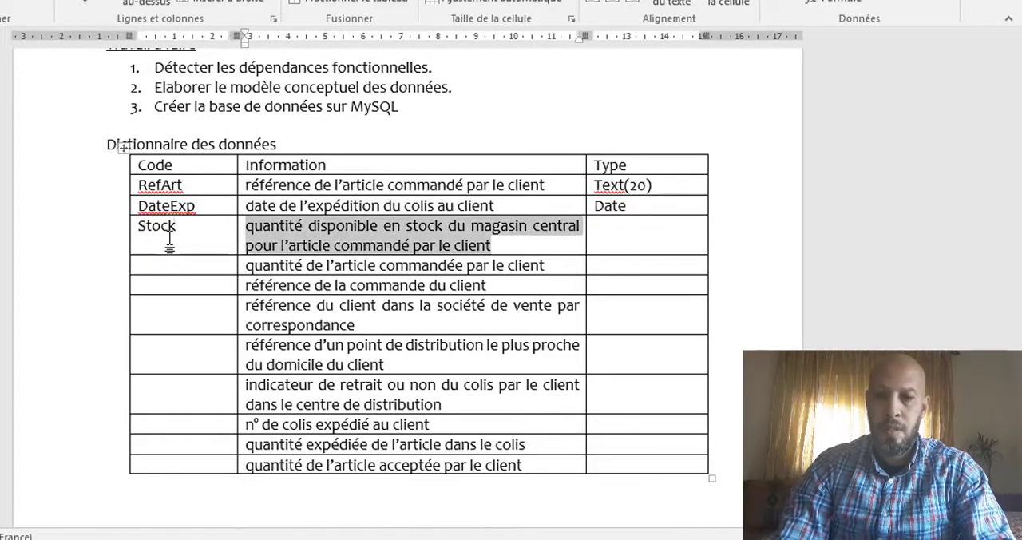
key(Tab)
text(entier)
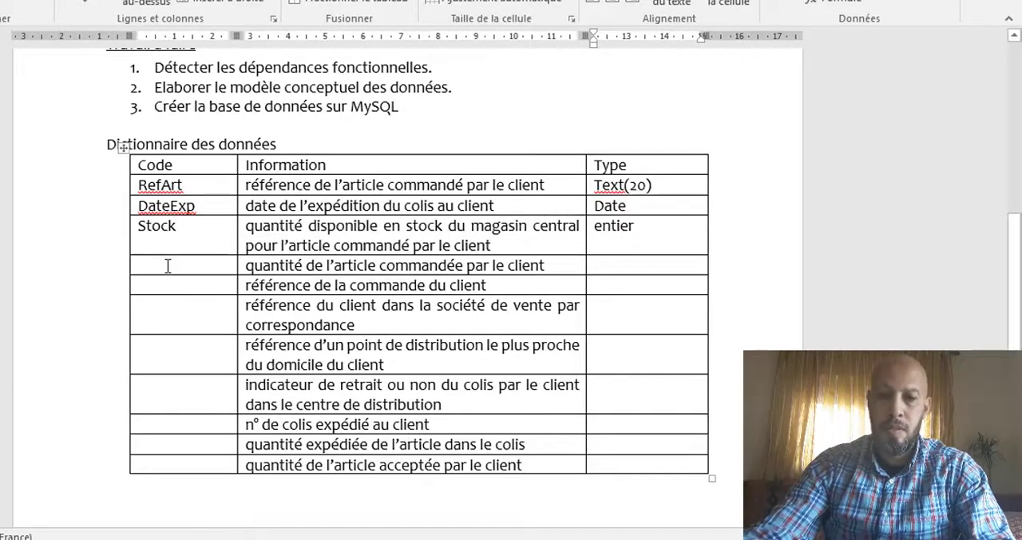
Step: Fill the row "quantité de l'article commandée par le client" with code QteCde and type entier
click(168, 265)
text(Qte)
text(&cd)
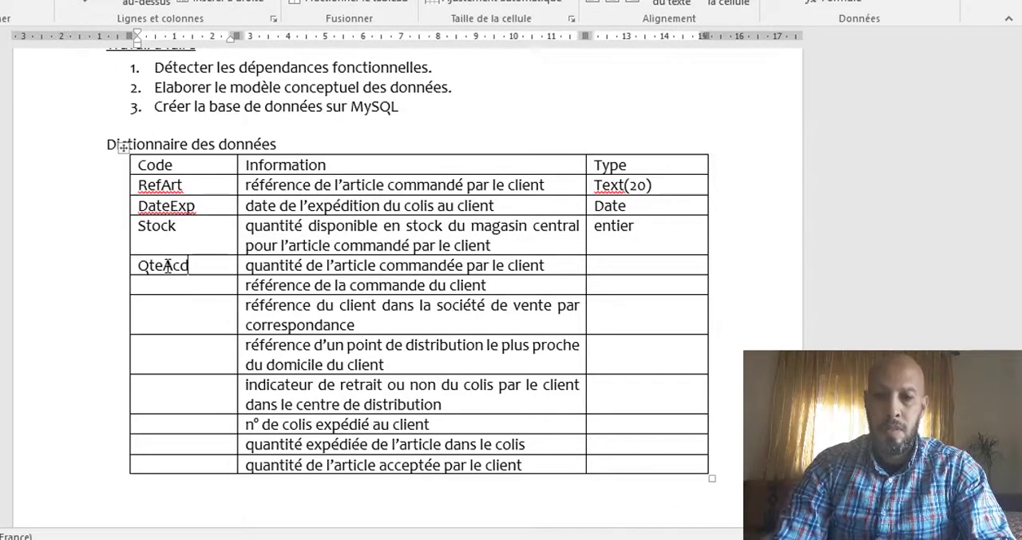
key(BackSpace)
key(BackSpace)
key(BackSpace)
text(Cde)
key(Tab)
key(Tab)
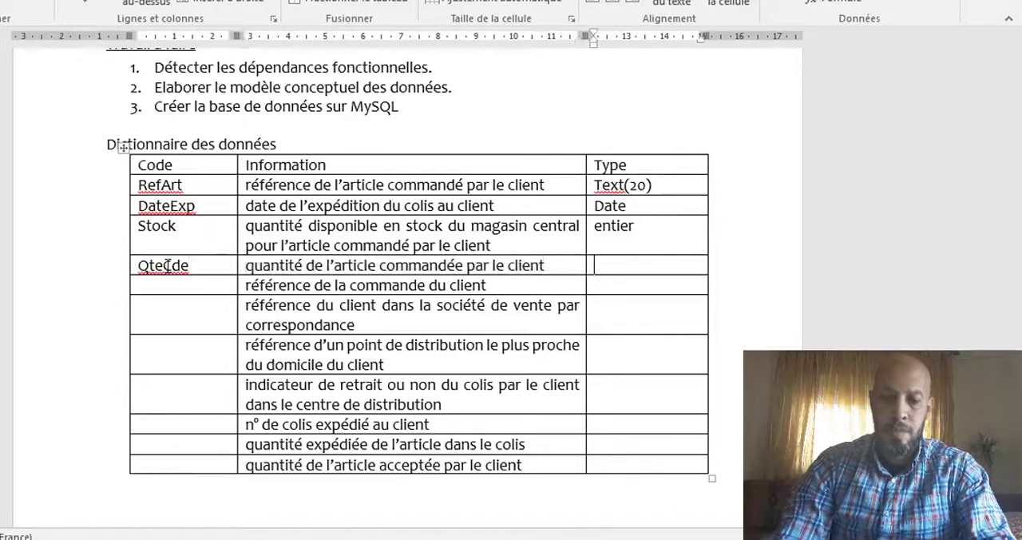
text(entier)
Step: Enter the codes RefCde for the order reference row and RefClient for the client reference row
click(200, 279)
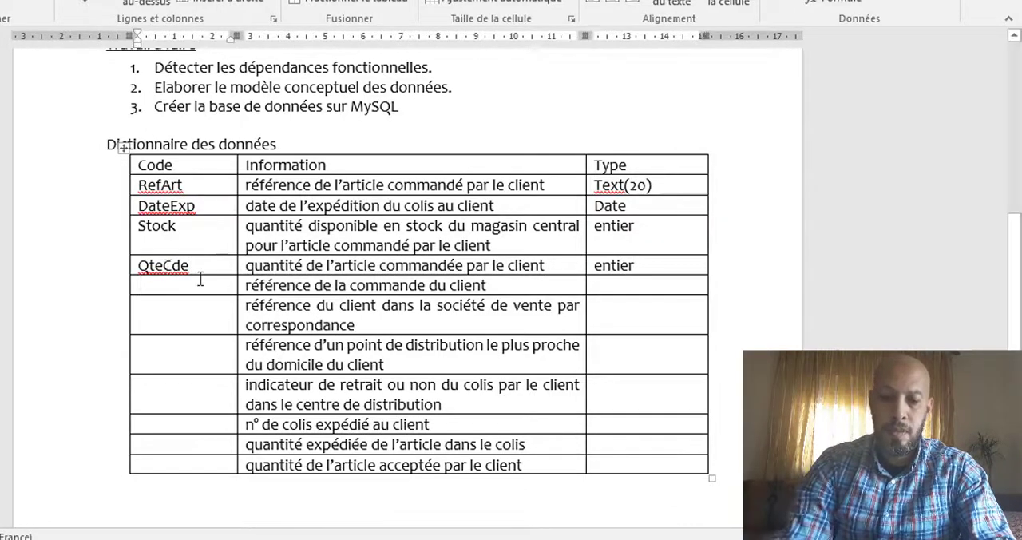
text(RefCde)
click(189, 323)
text(Re)
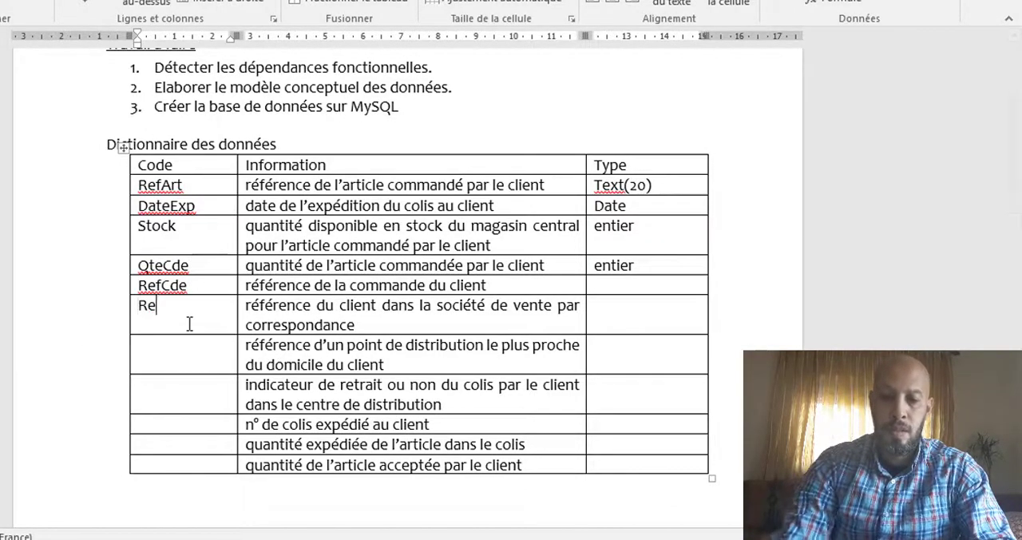
text(fClient)
Step: Fill the distribution point reference row with code RefPoint and type Texte(20)
click(168, 333)
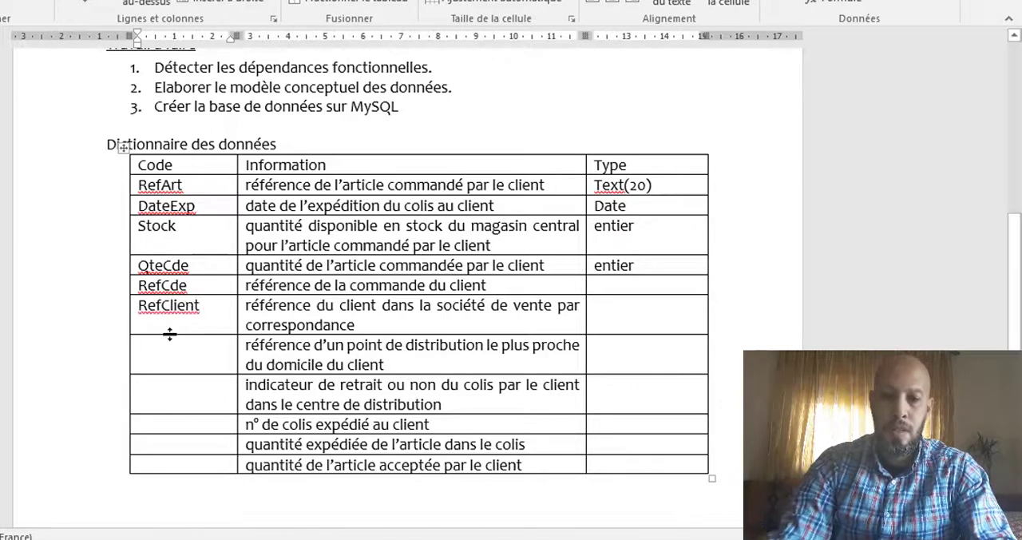
text(RefPoint)
key(Tab)
key(Tab)
text(E)
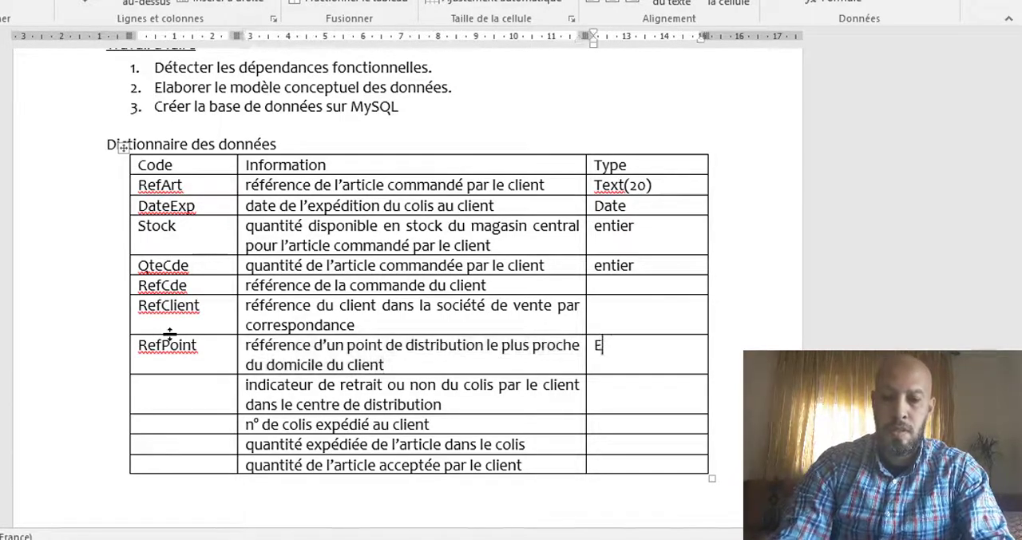
text(texte()
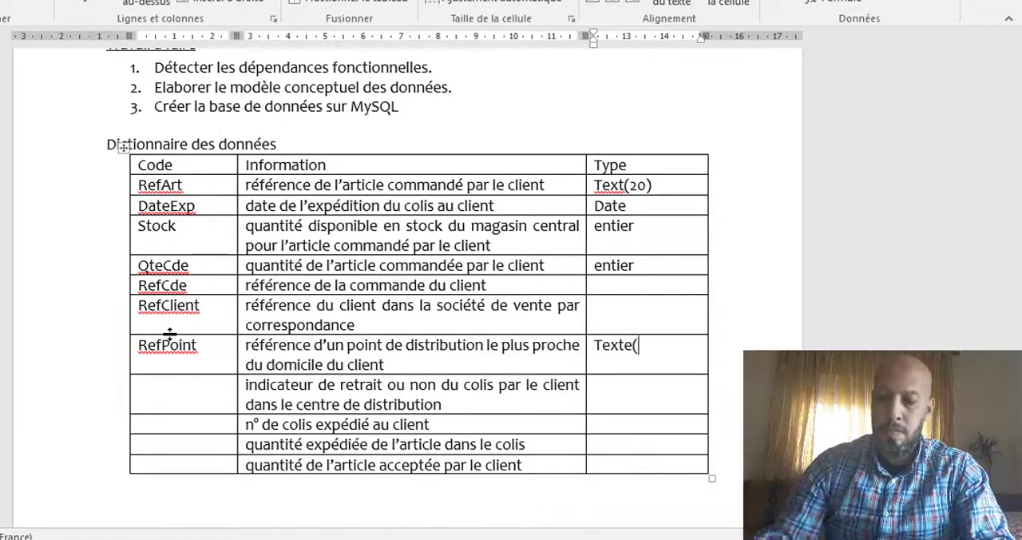
text(20))
Step: Set the type of the RefCde and RefClient rows to Texte(20)
click(619, 285)
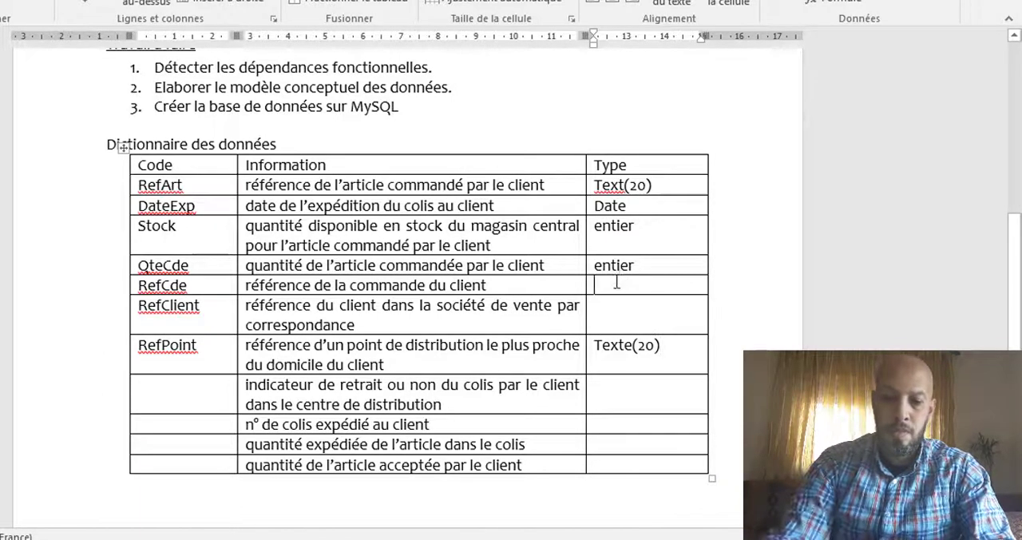
text(texte()
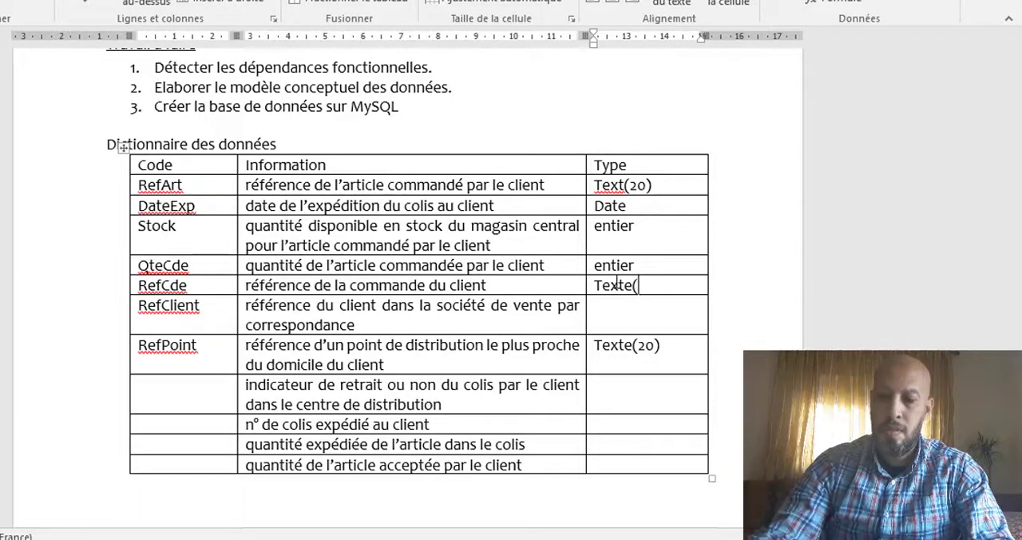
click(648, 312)
text(texte(20)
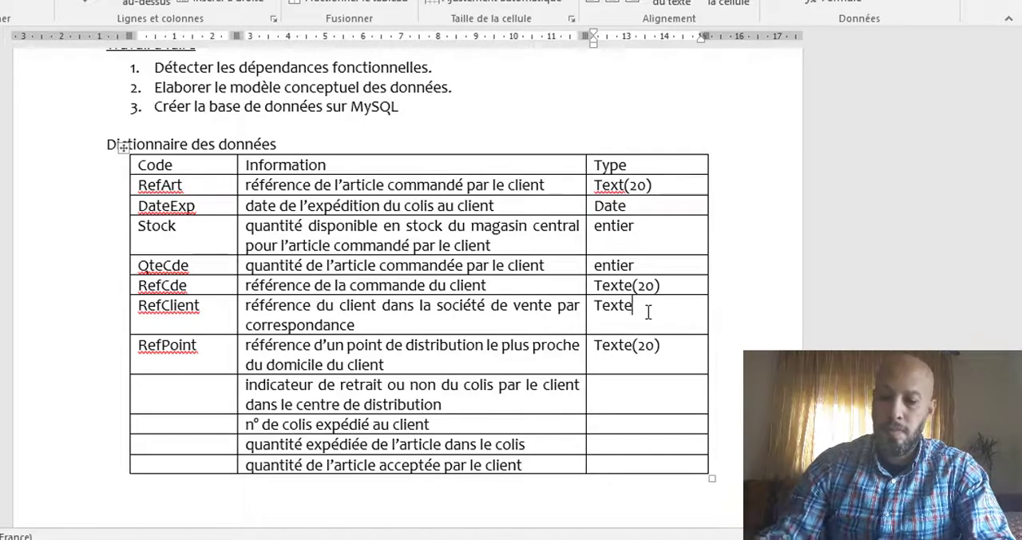
Step: Fill the parcel withdrawal indicator row with code Indicateur and type Oui/non
click(184, 389)
text(ind)
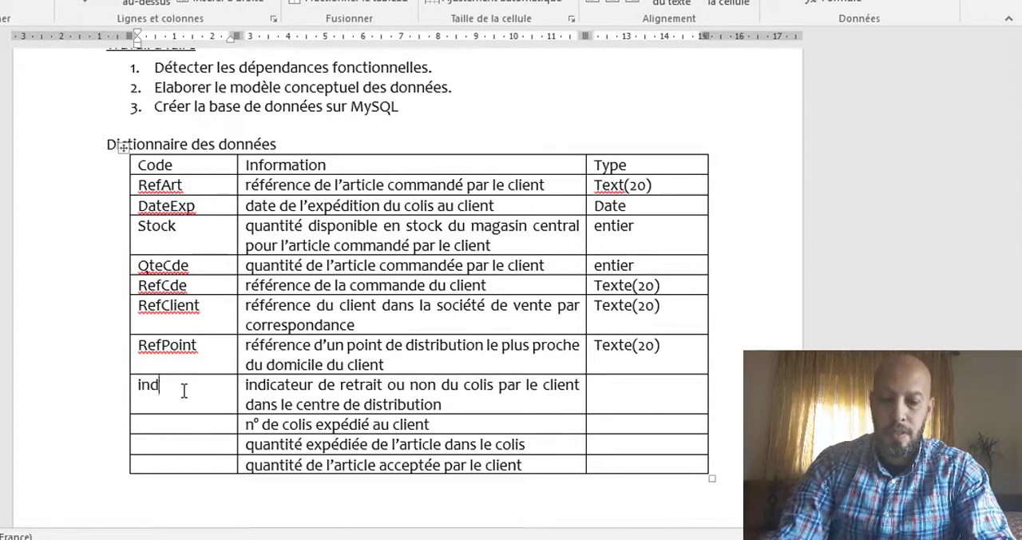
text(icateur)
key(Tab)
key(Tab)
text(oui/non)
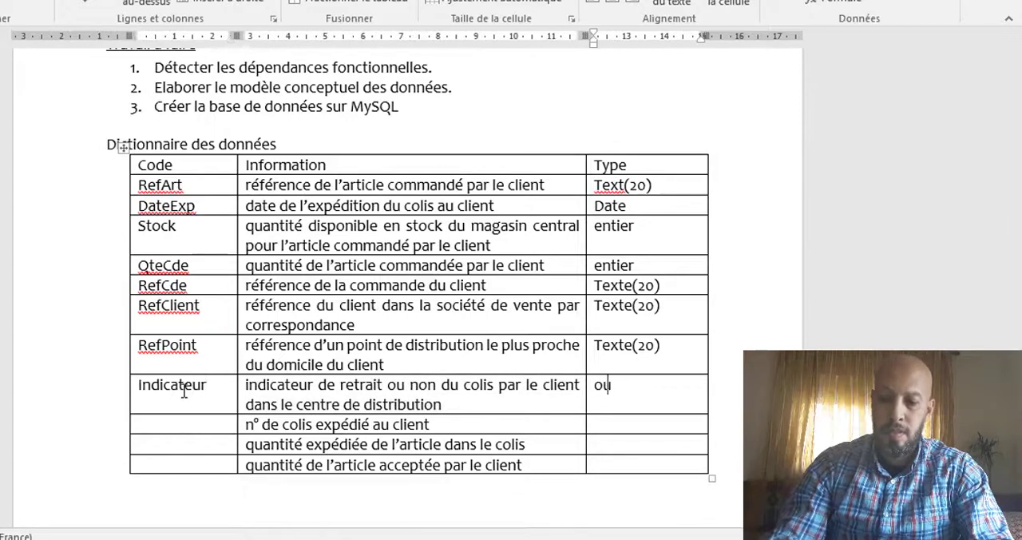
Step: Fill the row for the number of the parcel sent to the client with code NumColis and type Texte(20)
click(192, 426)
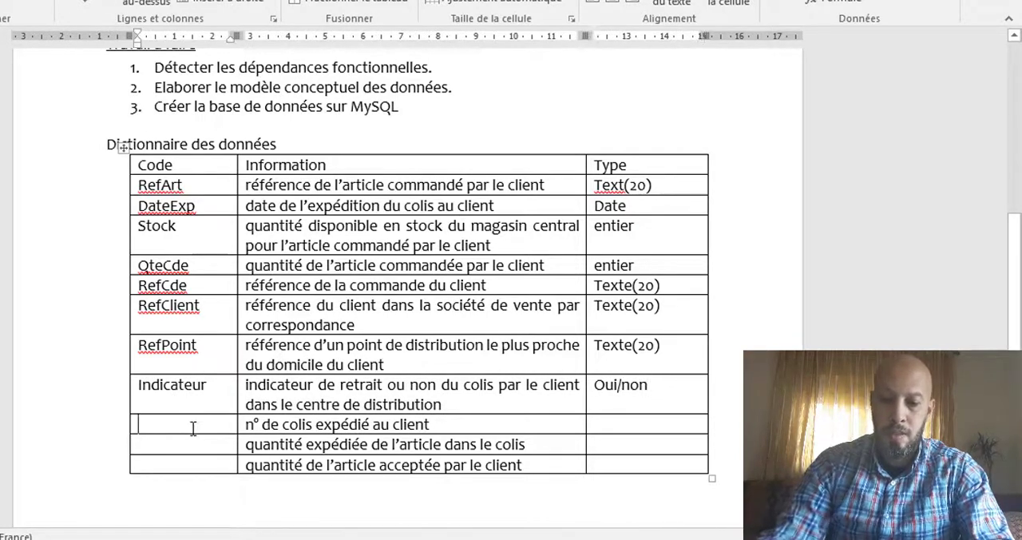
text(NumColis)
key(Tab)
key(Tab)
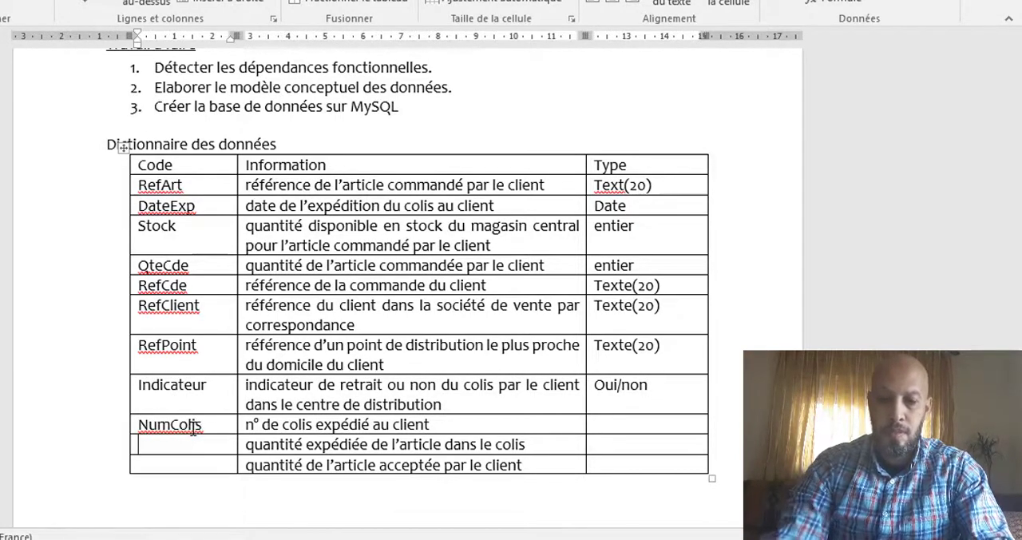
text(Texte(20))
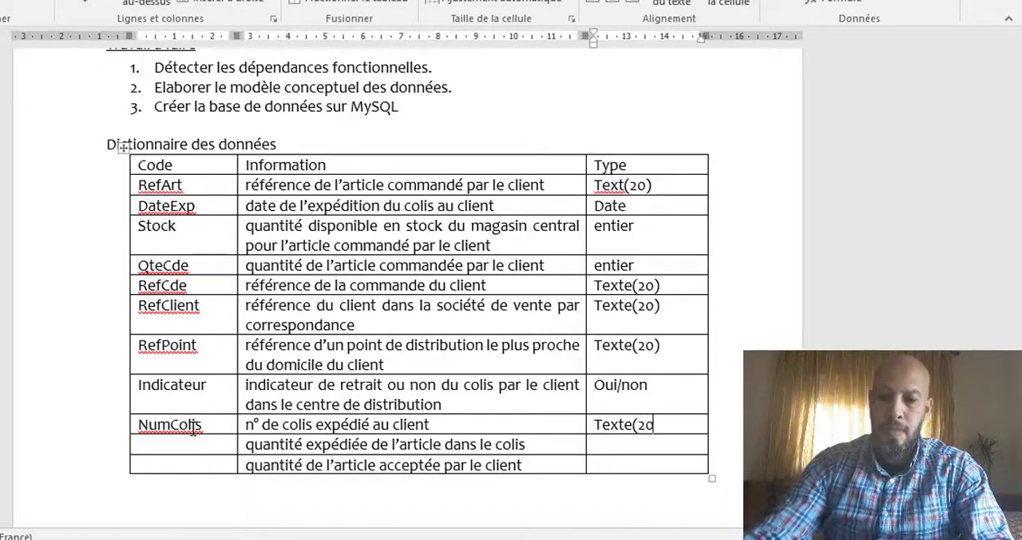
Step: Fill the row for the article quantity shipped in the parcel with code QteExp and type entier
click(201, 451)
text(QteExp)
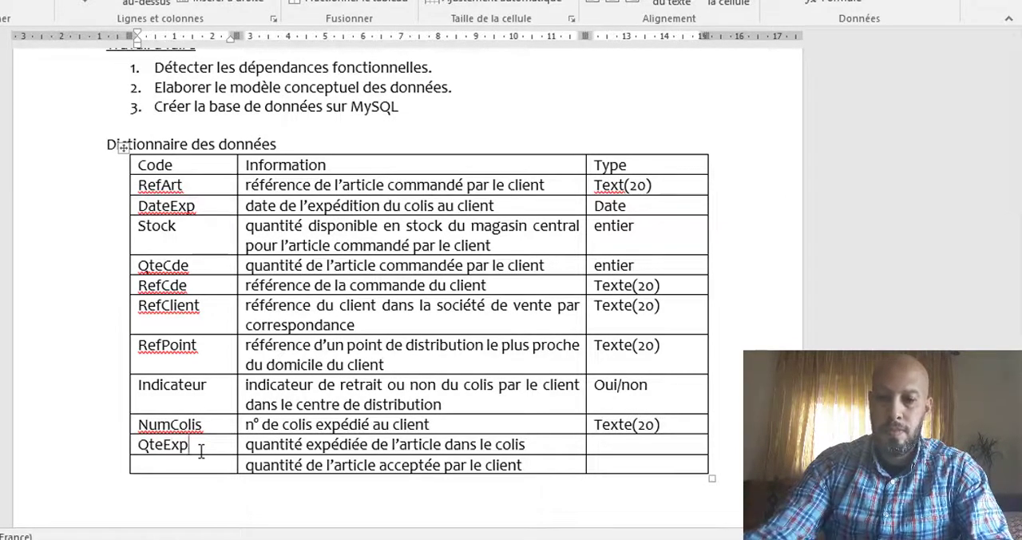
click(631, 452)
text(entier)
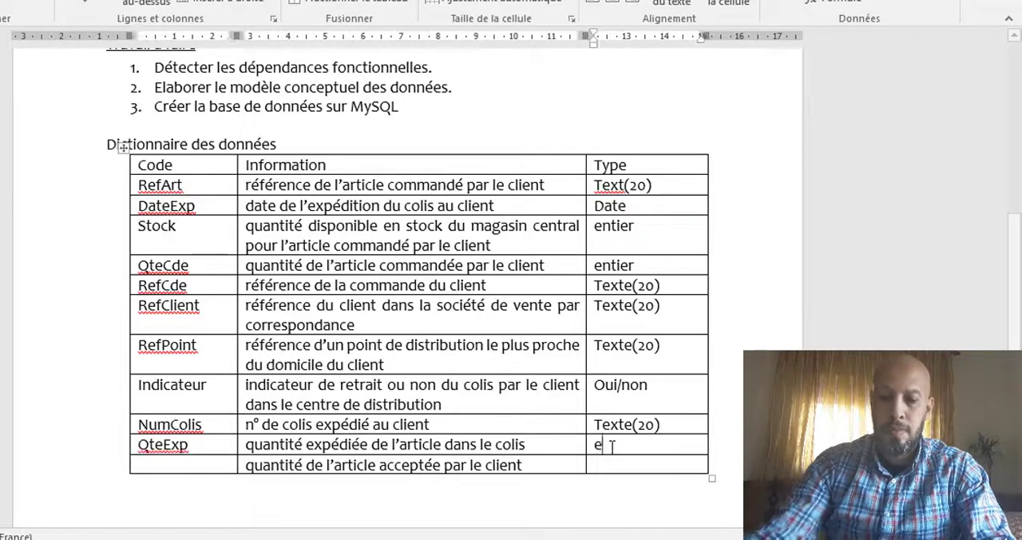
Step: Fill the row for the article quantity accepted by the client with code QteAcp and type Entier
click(202, 461)
text(Qte)
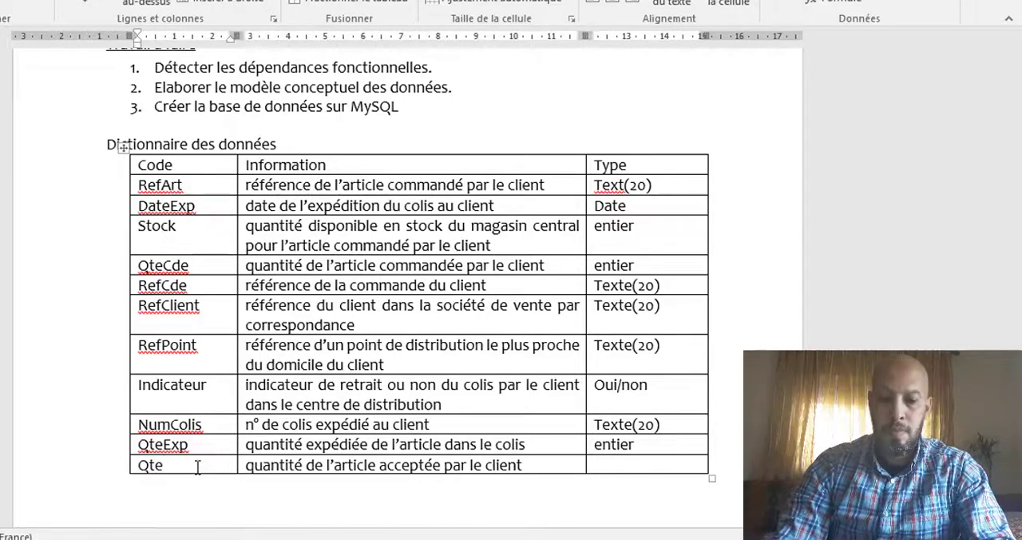
text(Acp)
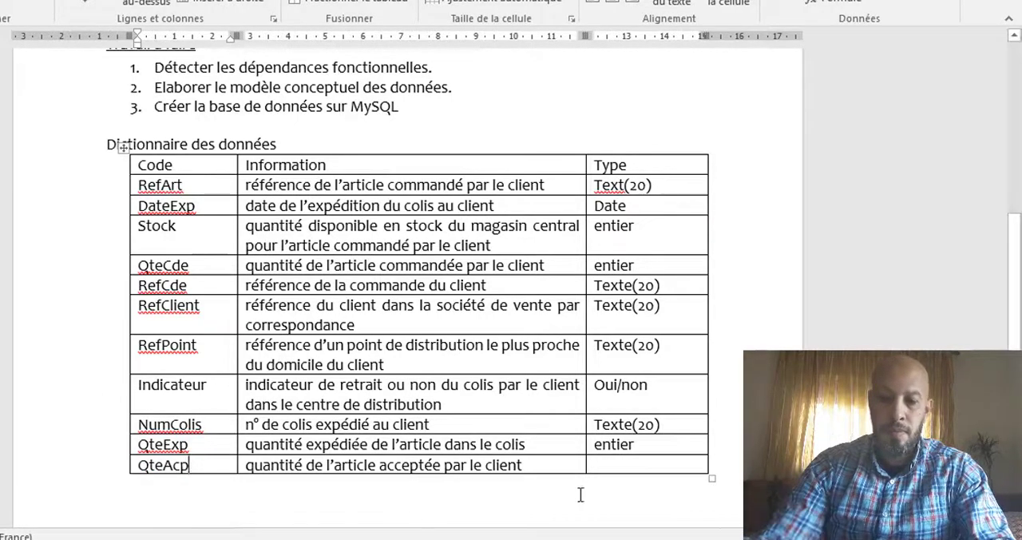
click(609, 464)
text(Entier)
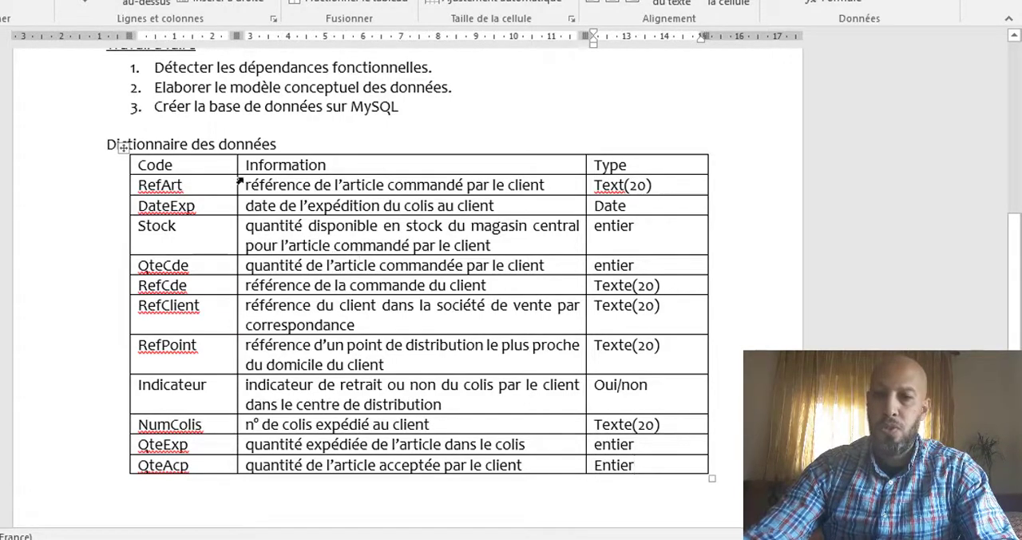
Step: Shade the header row of the data dictionary table light grey
drag(226, 164, 625, 153)
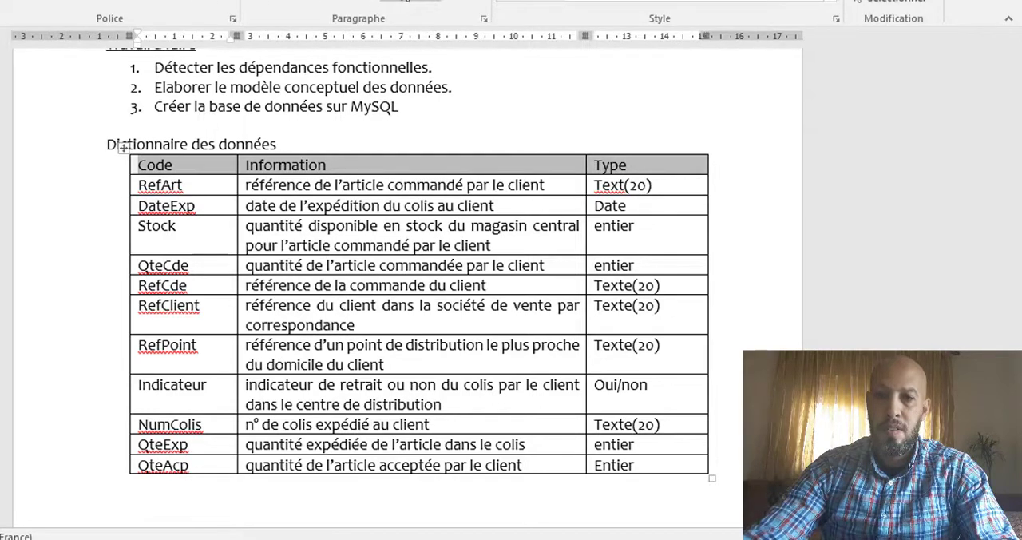
click(401, 7)
click(390, 49)
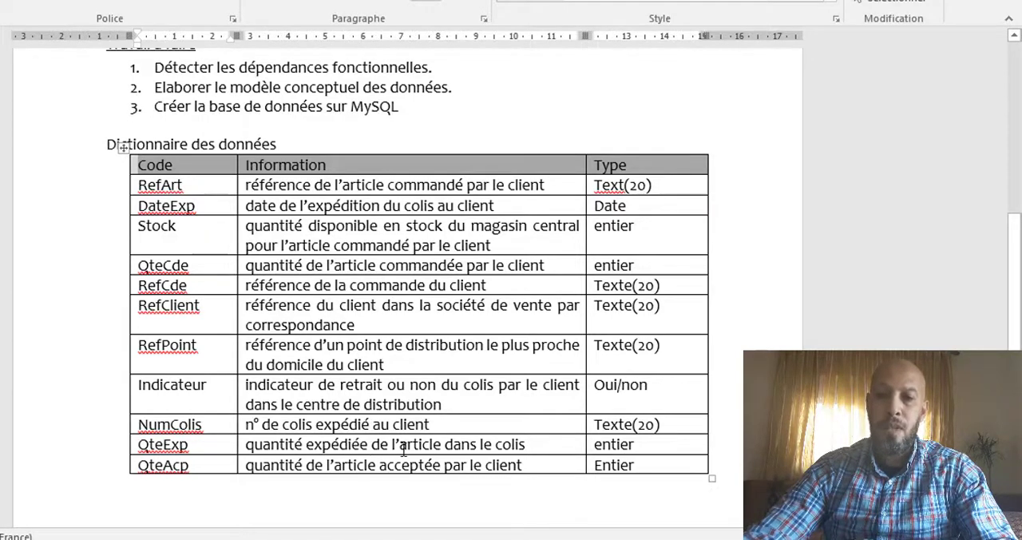
Step: Add the heading "Liste des entités :" below the data dictionary table
click(153, 492)
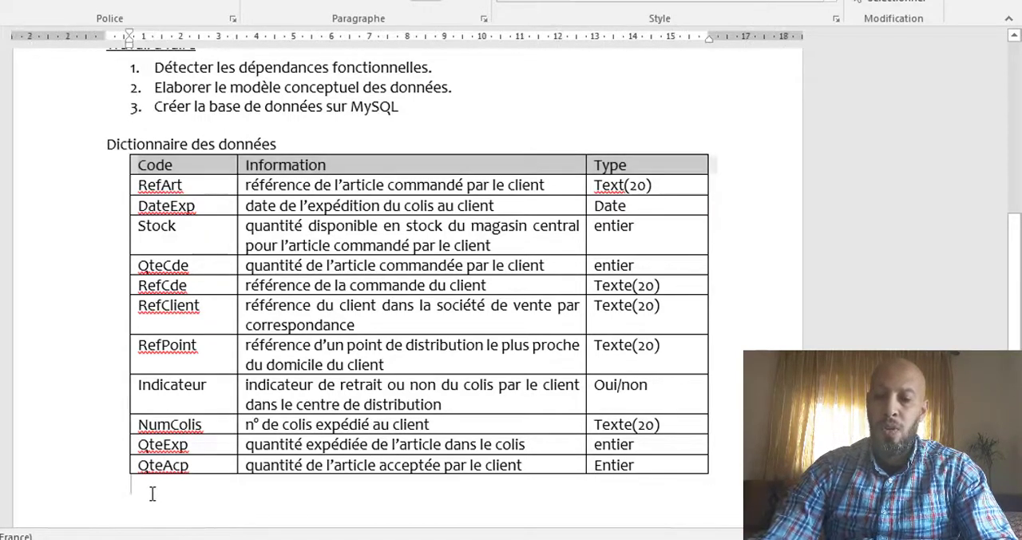
key(BackSpace)
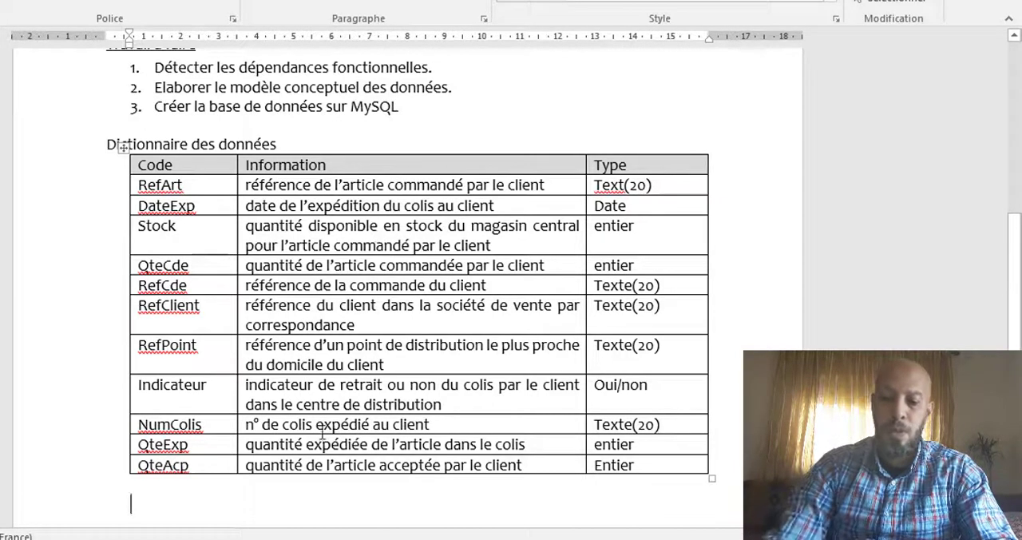
text(Liste en)
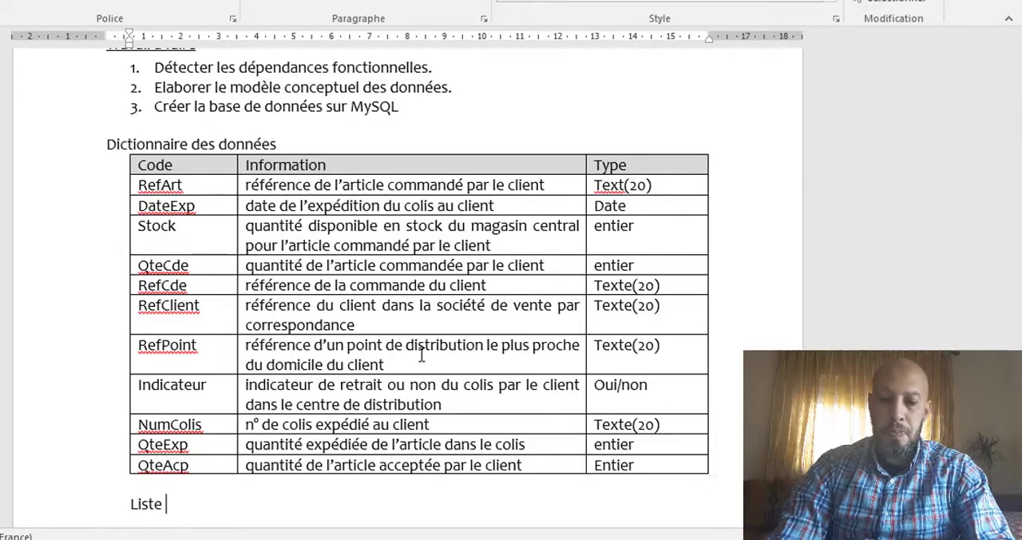
key(BackSpace)
key(BackSpace)
text(des e)
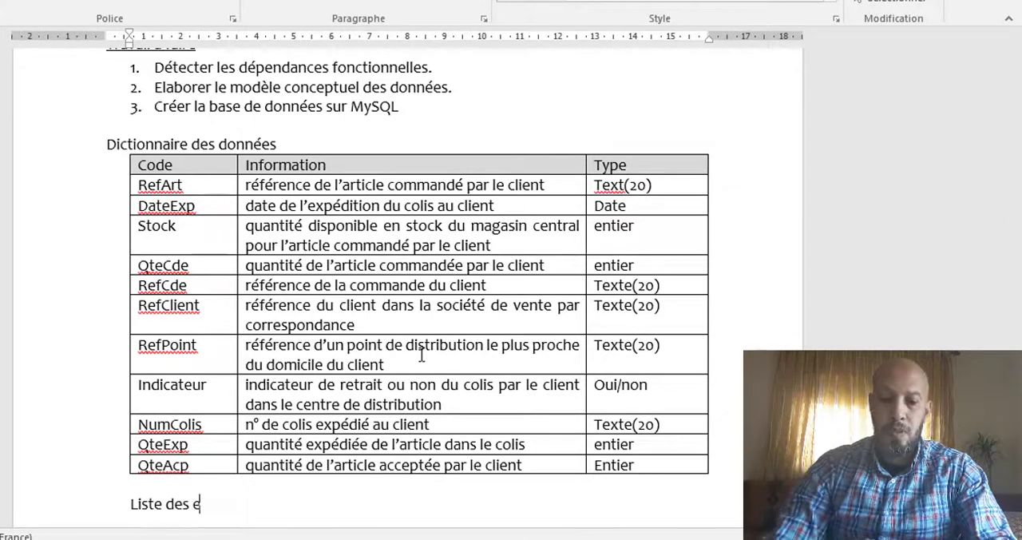
text(ntités :)
key(Return)
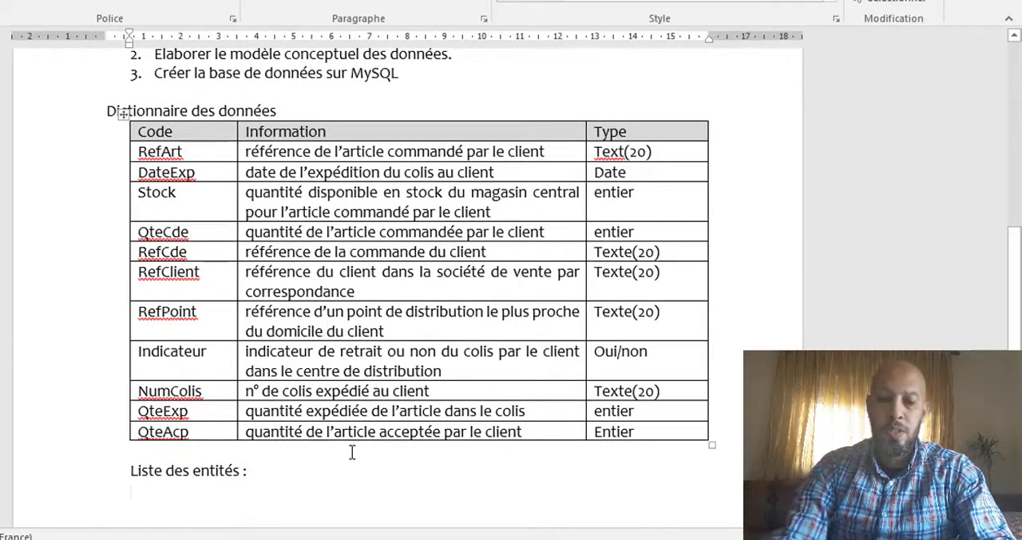
Step: List the entities Article, Commande, Client, Colis and Point de distribution on separate lines under the entities heading
text(Articl)
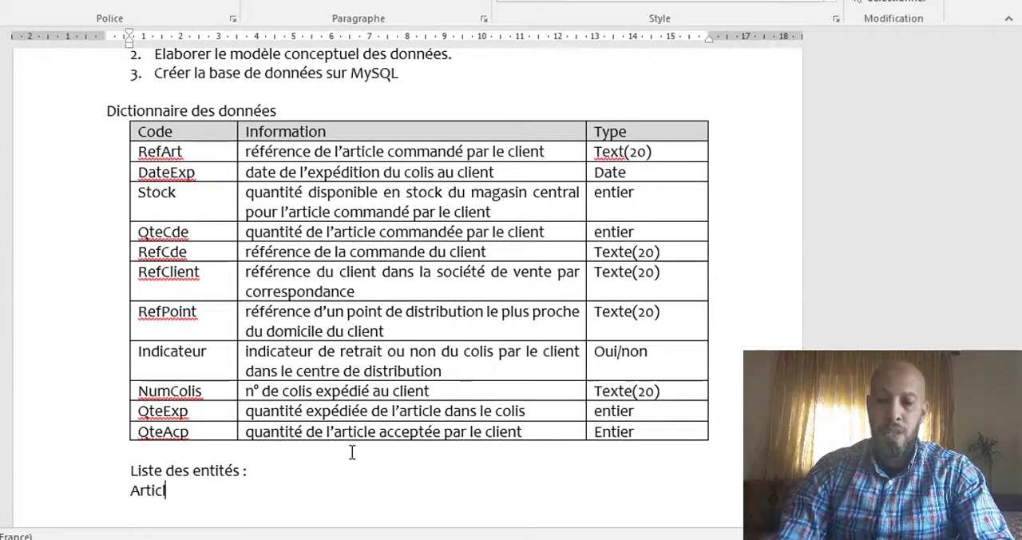
text(e,)
key(Return)
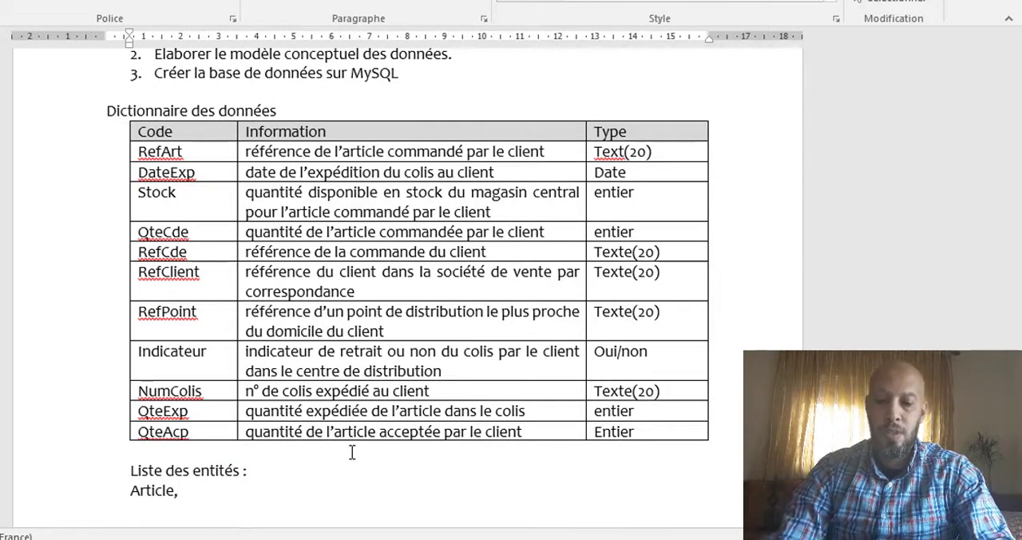
text(commande)
key(Return)
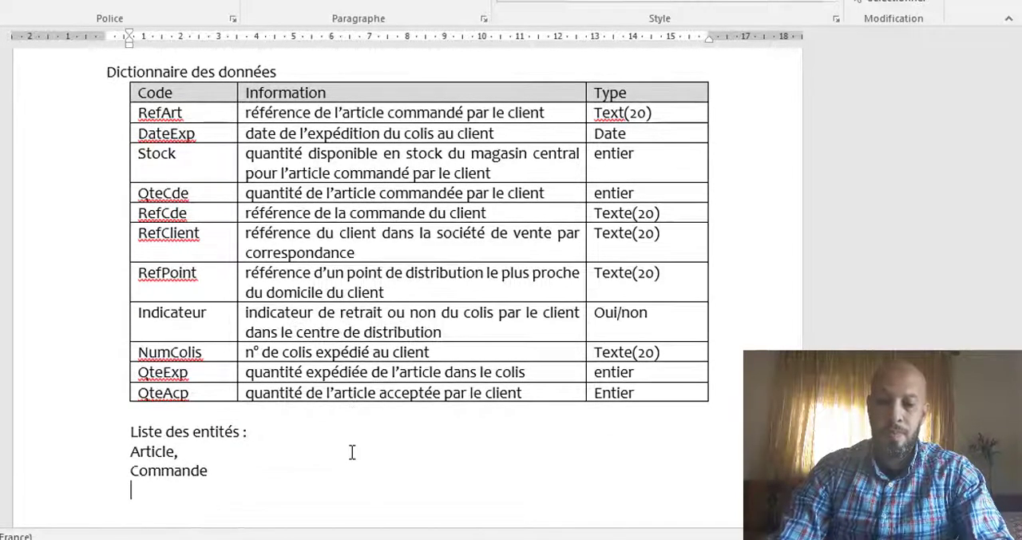
text(client,)
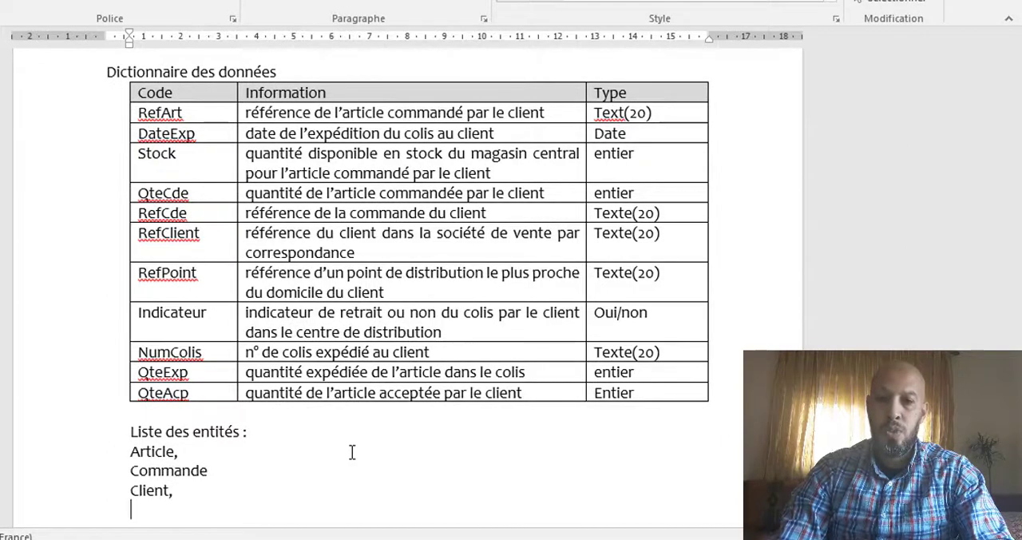
text(colis)
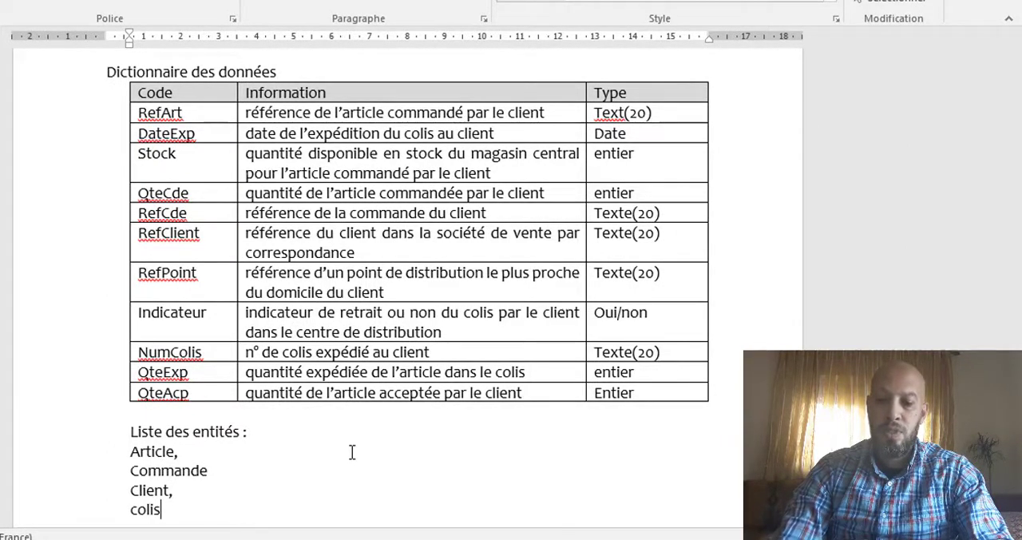
key(Return)
text(point )
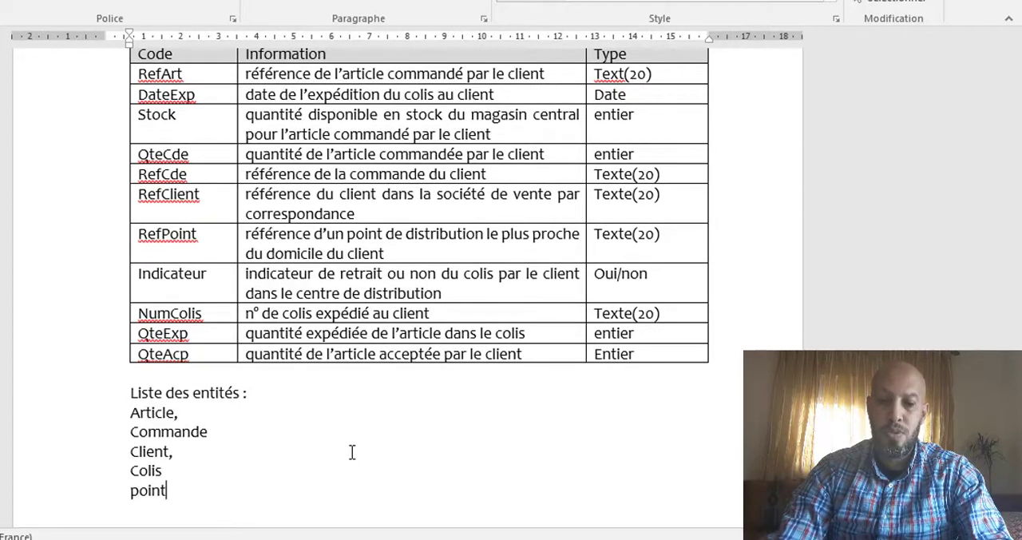
text(de d)
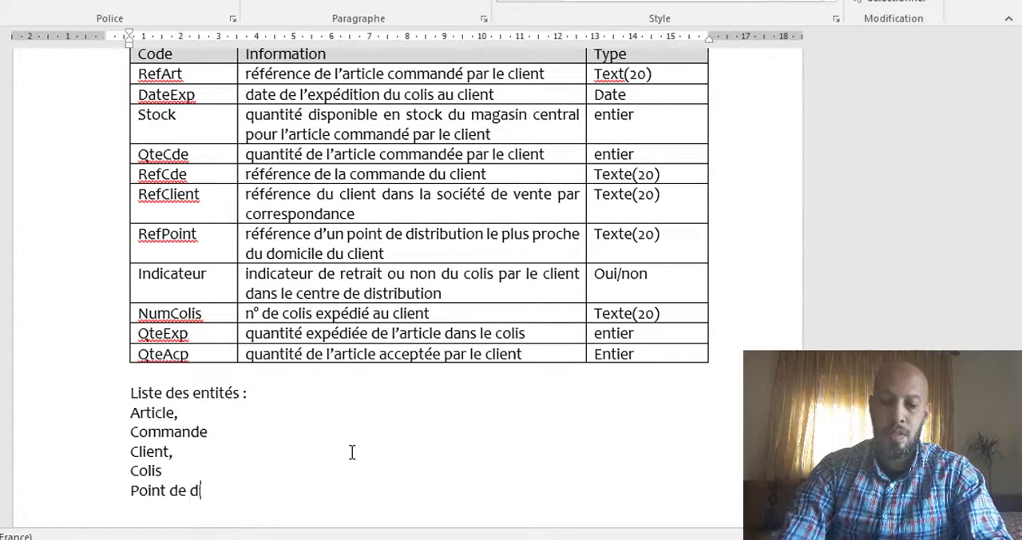
text(istribution)
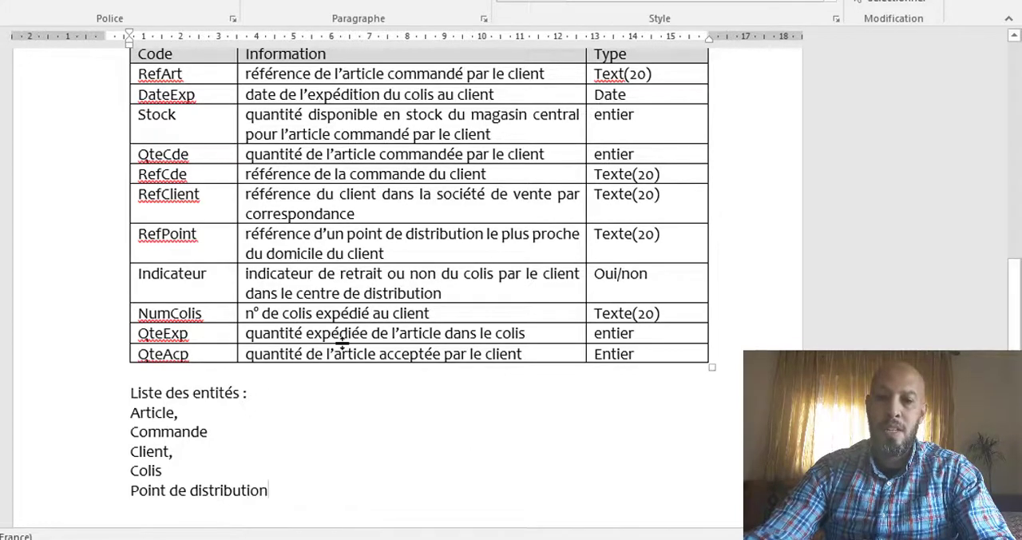
Step: Add the heading "Liste des dépendance fonctionnelles" on a new line below the list of entities
scroll(345, 344, up, 1)
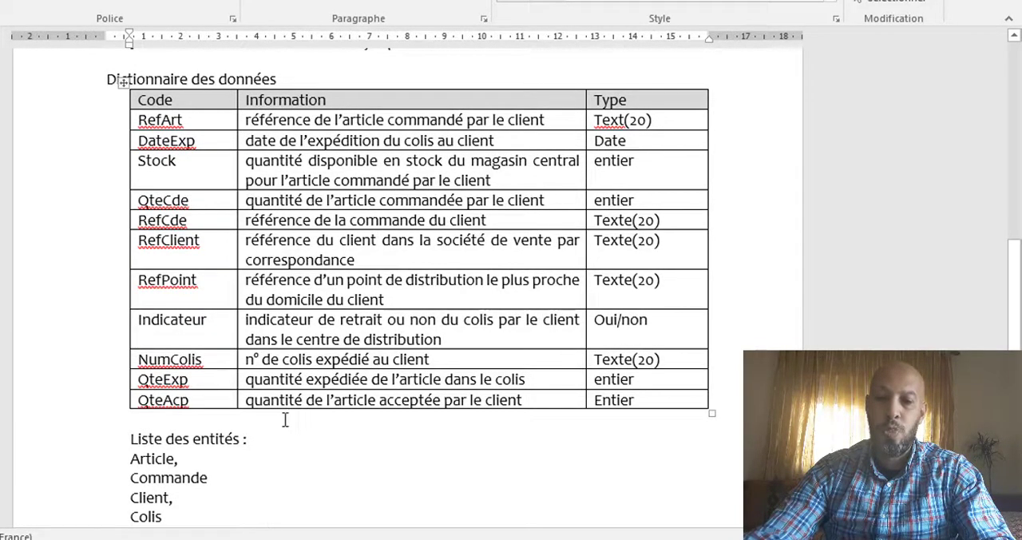
scroll(239, 427, down, 1)
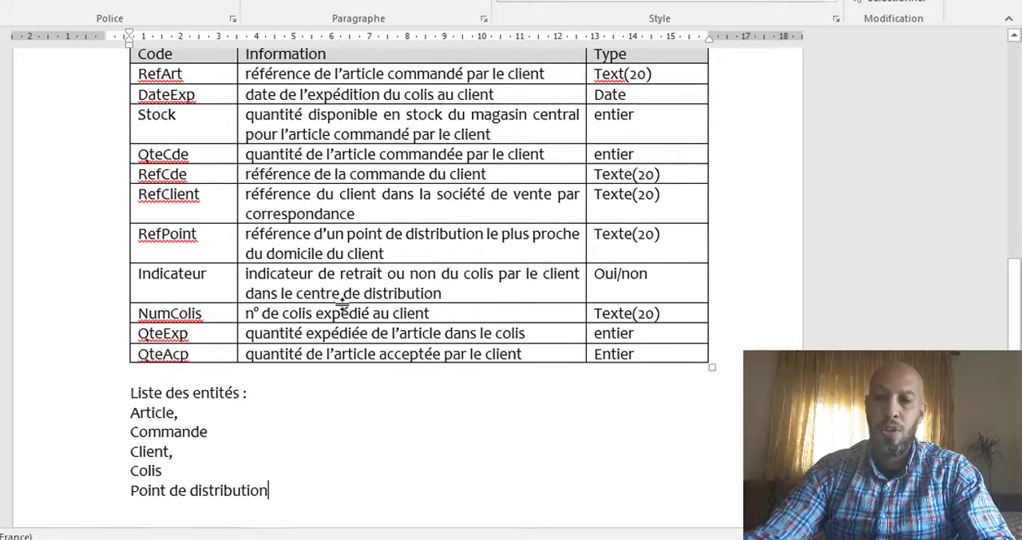
scroll(345, 309, up, 2)
scroll(347, 309, up, 1)
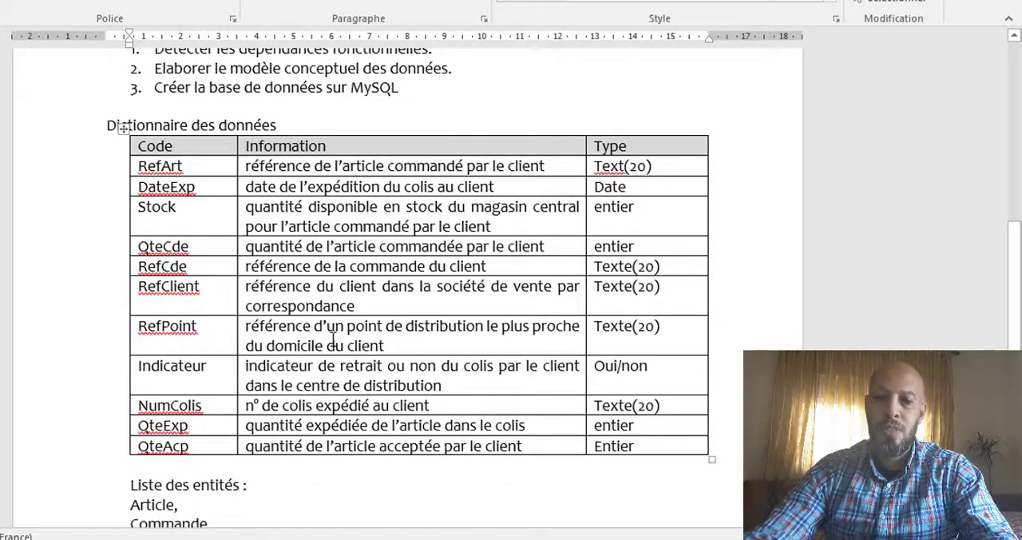
scroll(307, 336, down, 4)
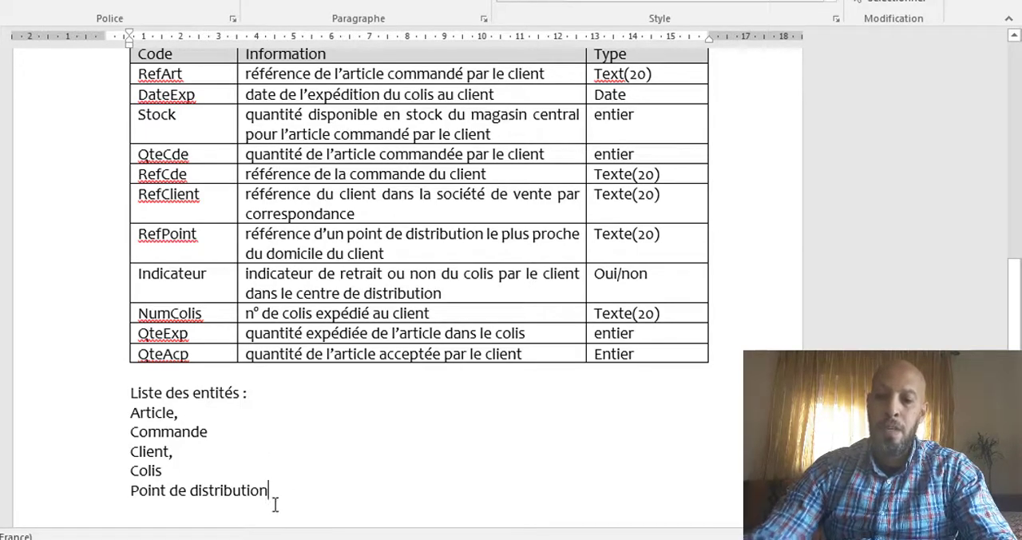
key(Return)
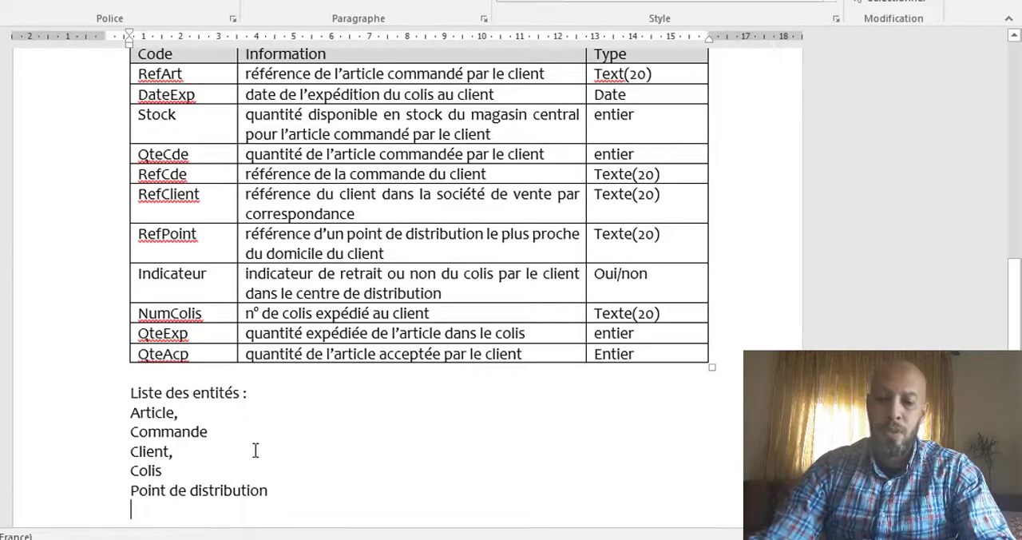
text(List)
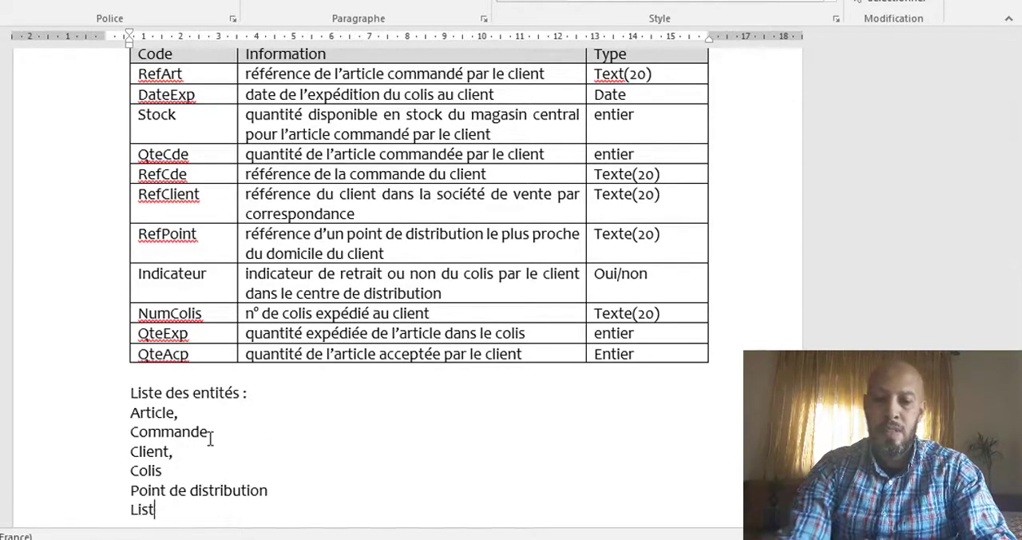
text(e des dépe)
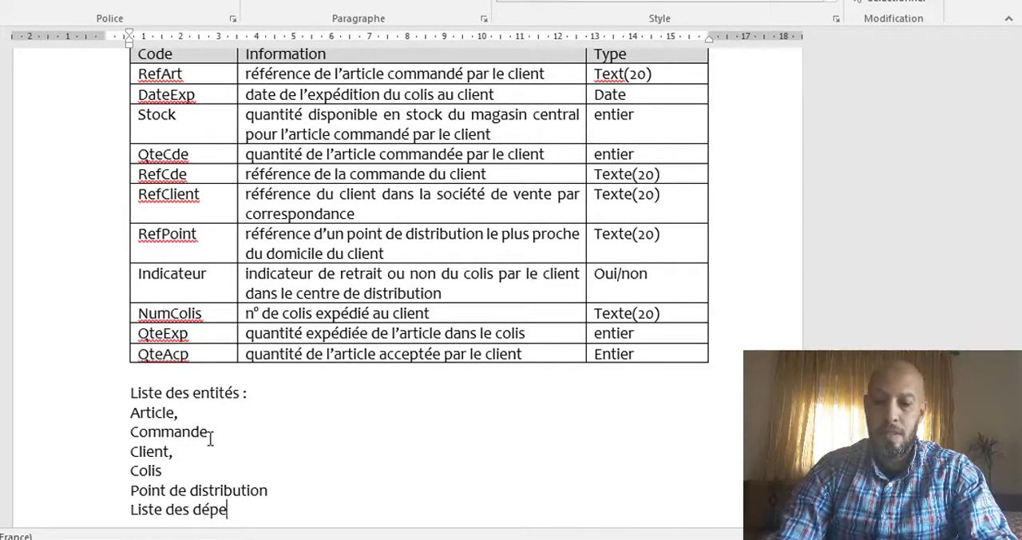
text(ndance fonct)
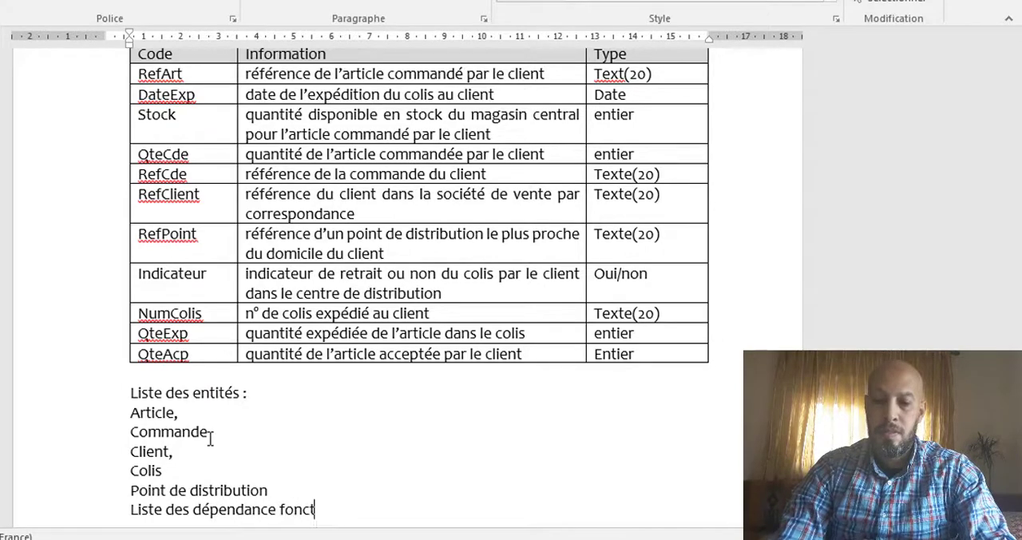
text(ionnelles)
key(Return)
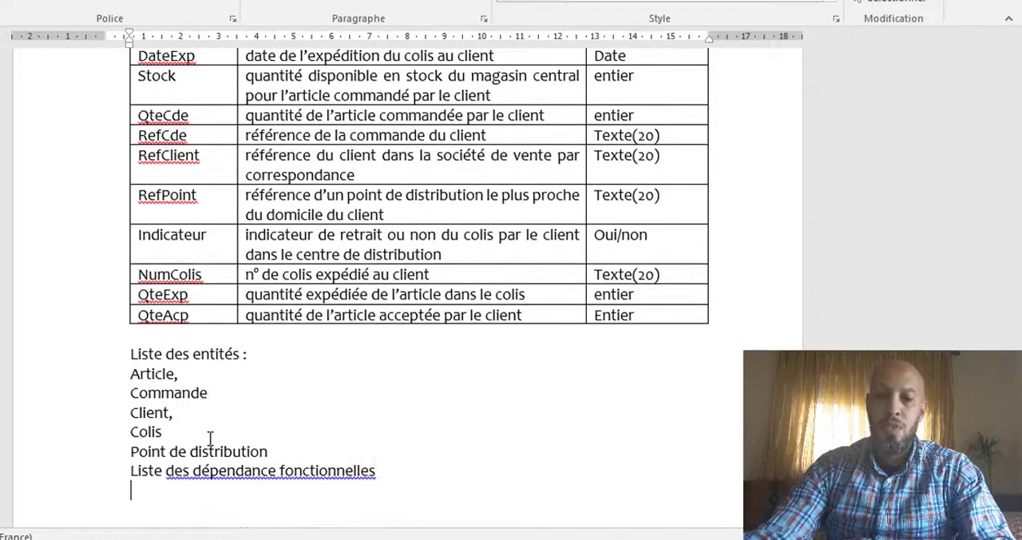
Step: Correct the flagged grammar in the new heading with the suggestion "des dépendances fonctionnelles"
click(254, 470)
right_click(255, 471)
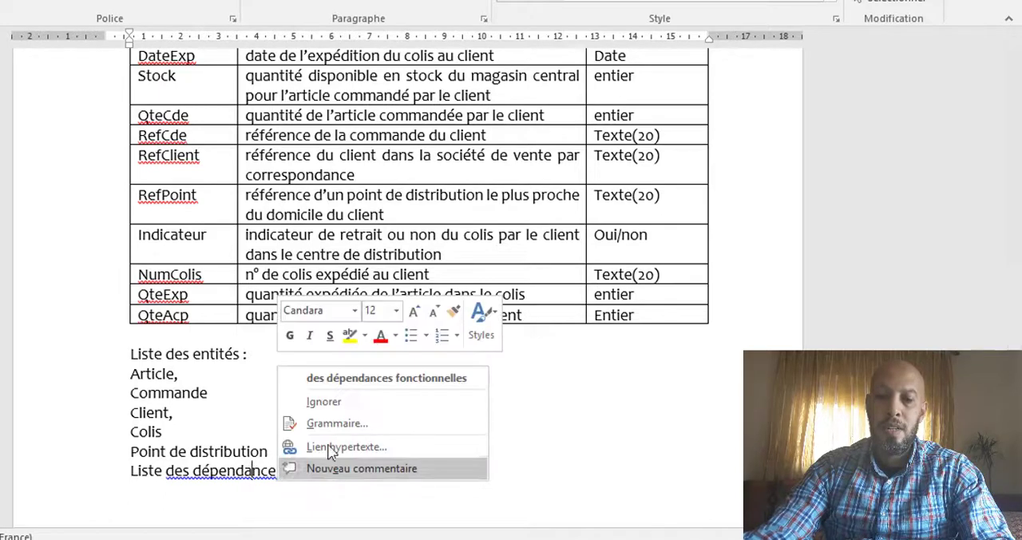
click(361, 379)
click(159, 492)
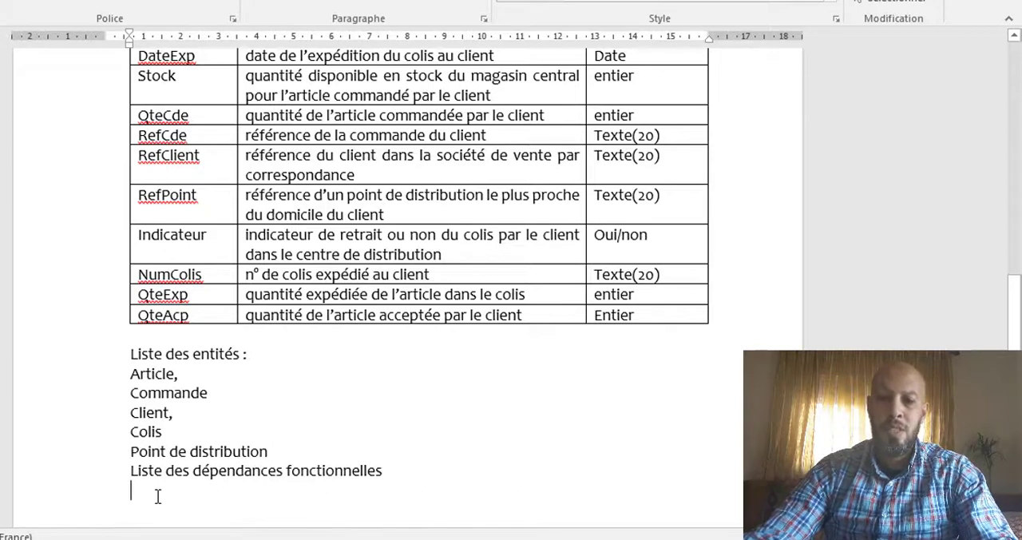
key(Up)
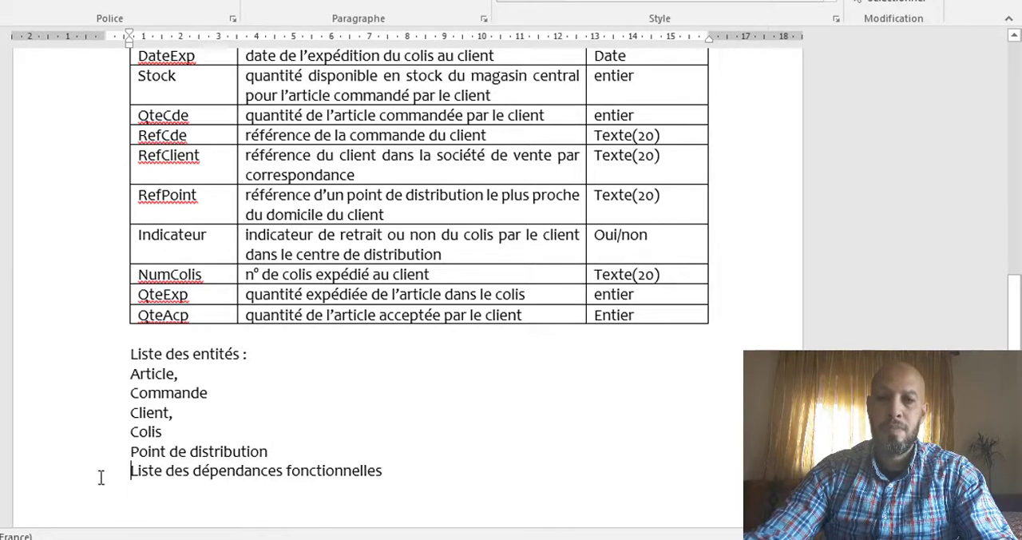
Step: Make the heading "Liste des dépendances fonctionnelles" bold and insert a blank line above it
click(49, 479)
click(16, 2)
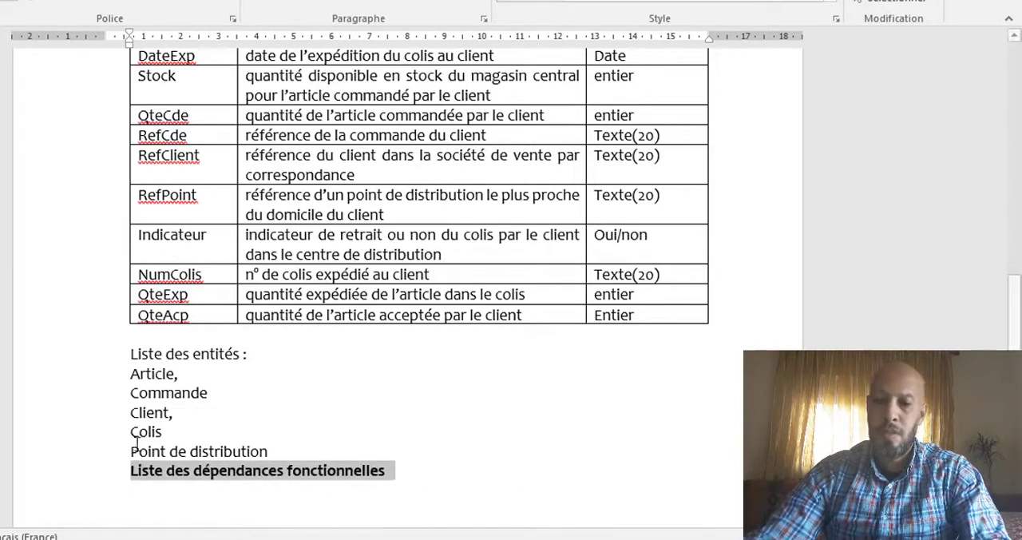
click(133, 475)
key(Return)
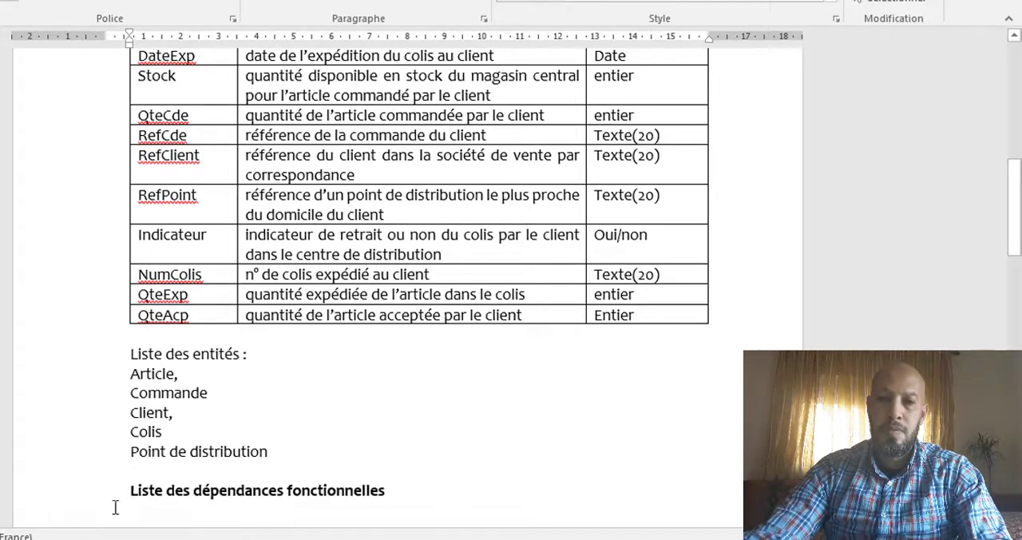
Step: Copy the formatting of the "Liste des dépendances fonctionnelles" heading onto the "Liste des entités :" heading
click(58, 498)
click(2, 1)
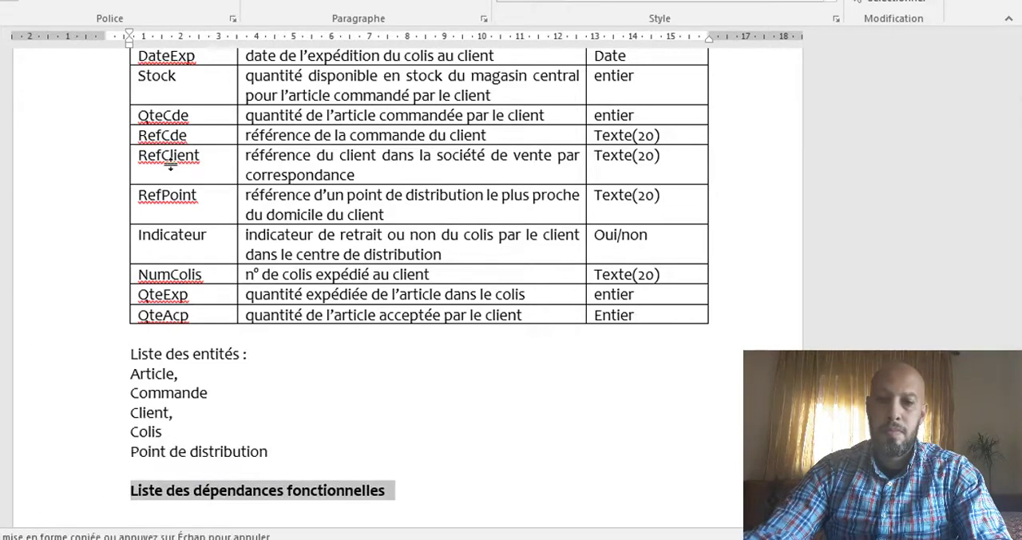
click(111, 357)
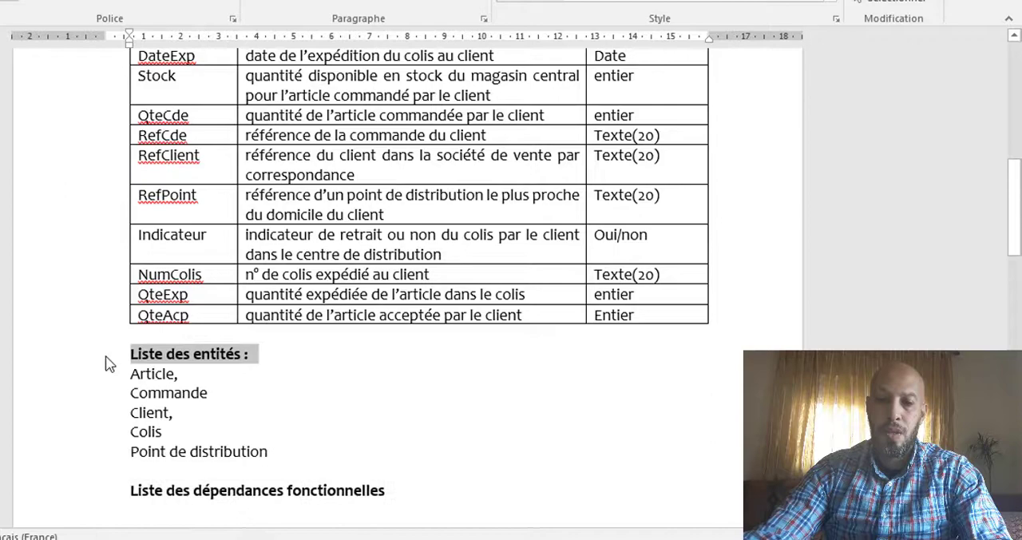
Step: Copy the codes RefArt through QteAcp from the data dictionary's Code column and paste them on the following blank page
click(148, 508)
scroll(362, 426, down, 2)
scroll(375, 415, up, 5)
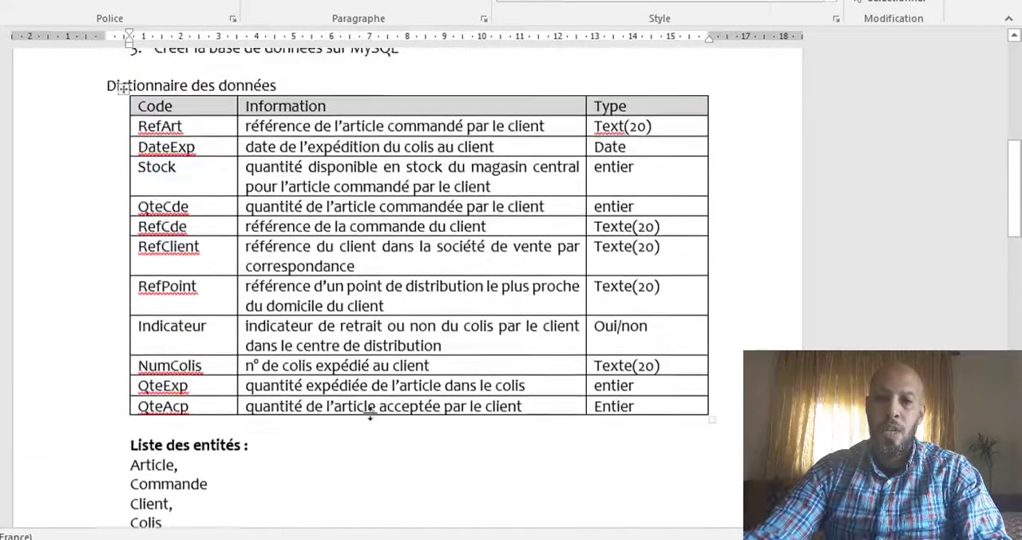
scroll(371, 411, up, 8)
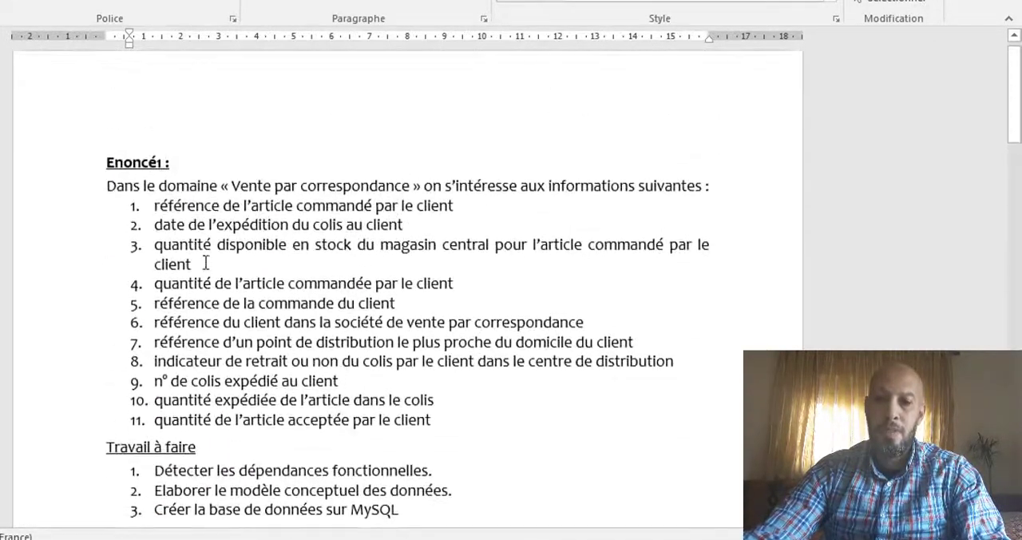
scroll(168, 223, down, 10)
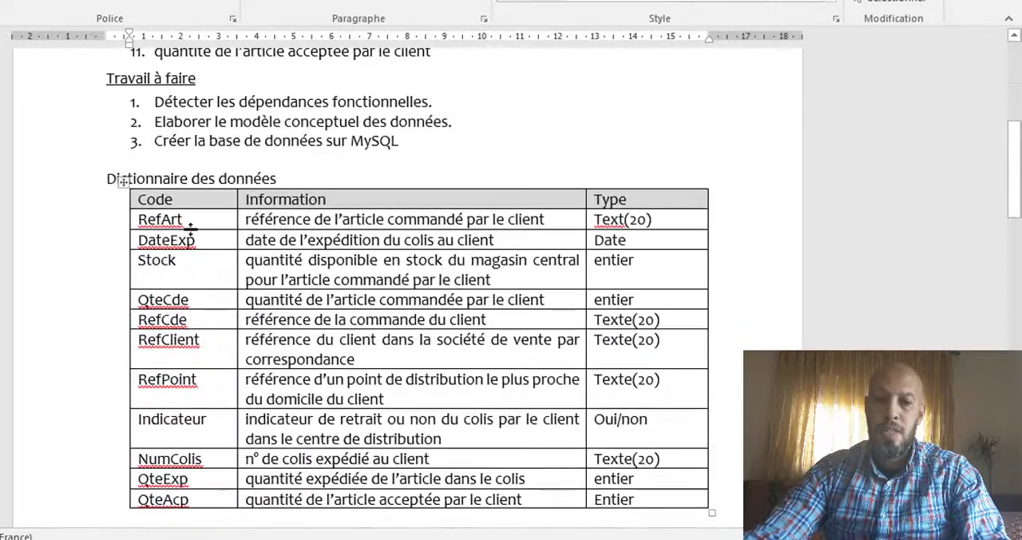
scroll(185, 240, down, 2)
drag(205, 174, 213, 451)
key(ctrl+c)
scroll(210, 445, down, 7)
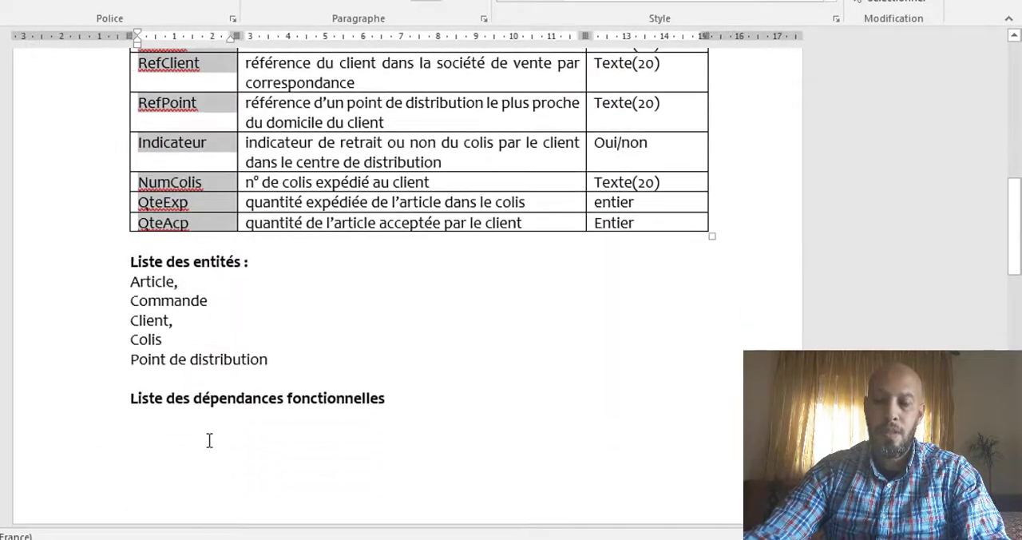
click(161, 300)
scroll(159, 390, down, 4)
click(138, 267)
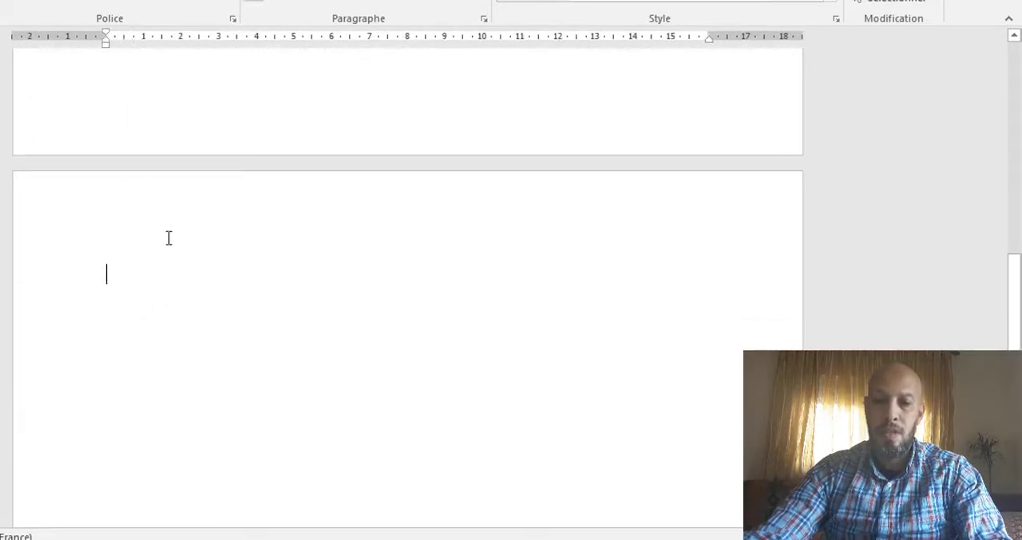
key(ctrl+v)
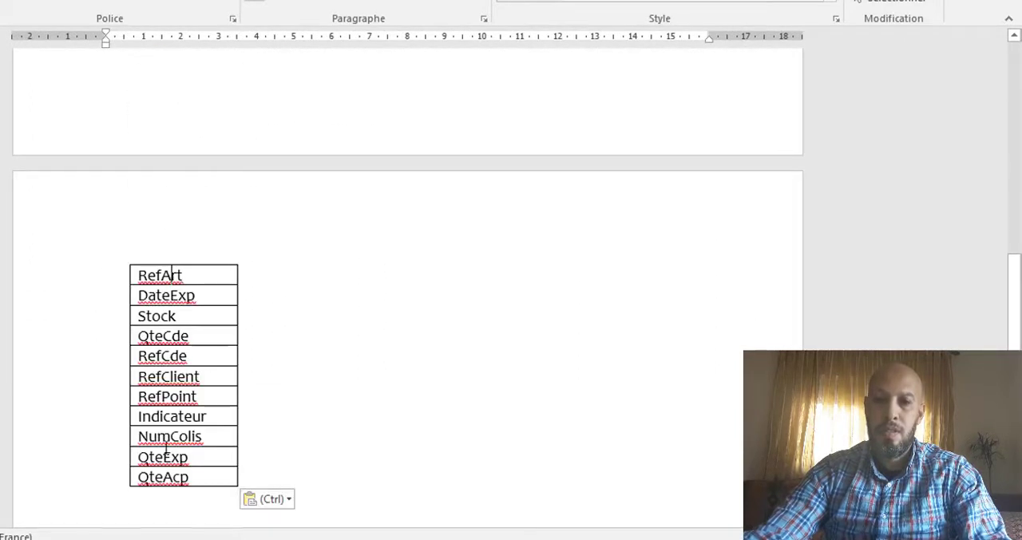
Step: Convert the pasted table of codes to plain text separated by paragraph marks
drag(171, 274, 182, 479)
click(181, 479)
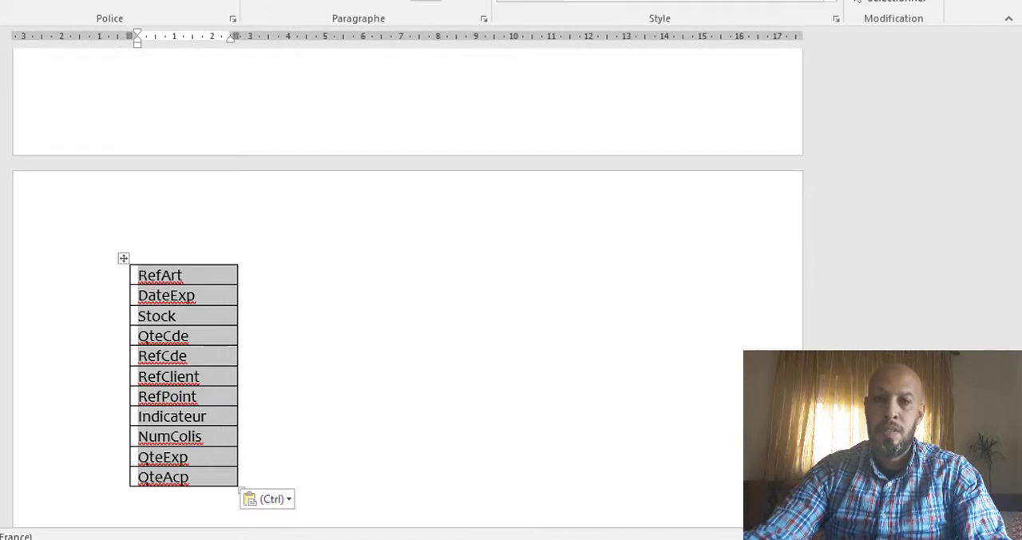
click(687, 0)
click(835, 3)
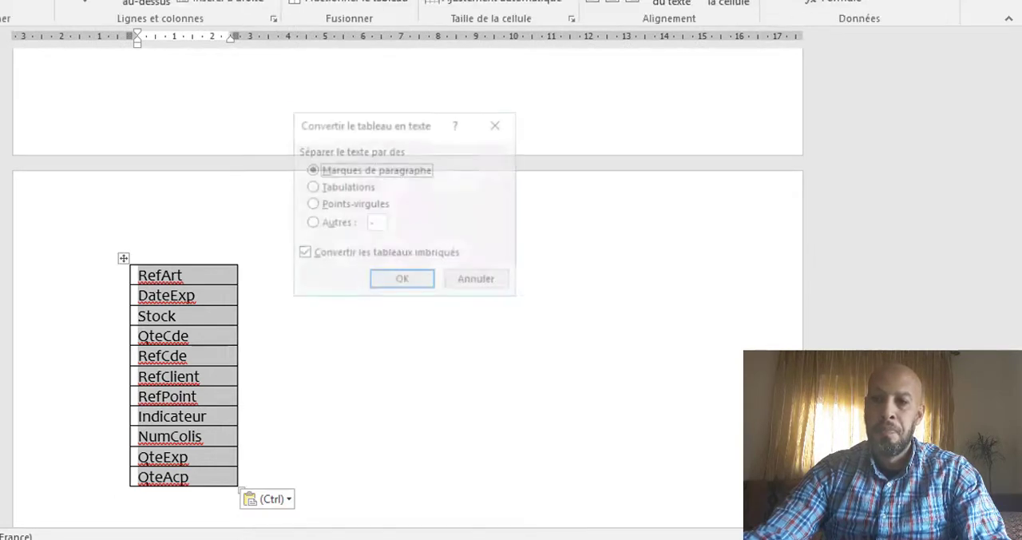
click(411, 281)
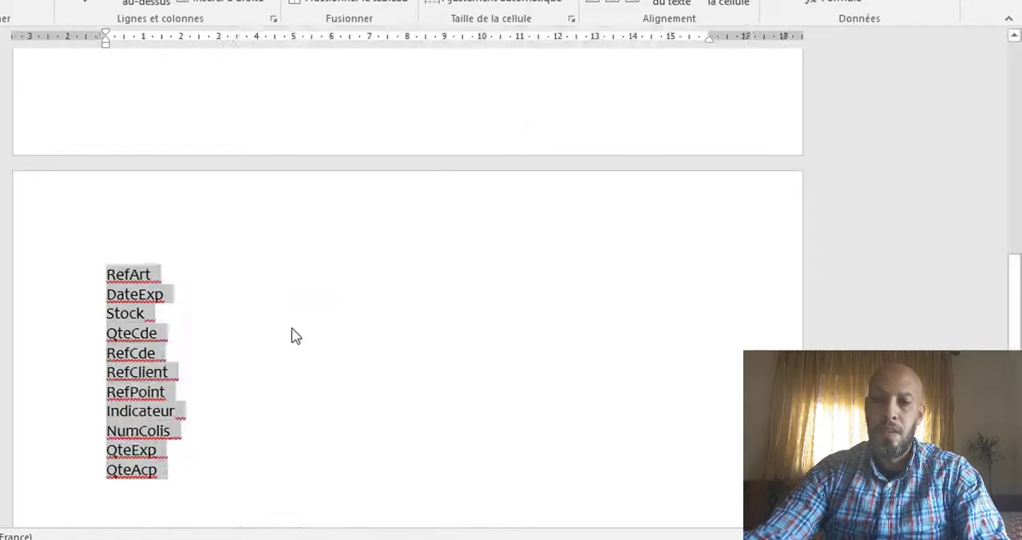
click(150, 332)
Step: Write the dependency RefArt → Stock by adding an arrow after RefArt and moving Stock behind it
click(157, 274)
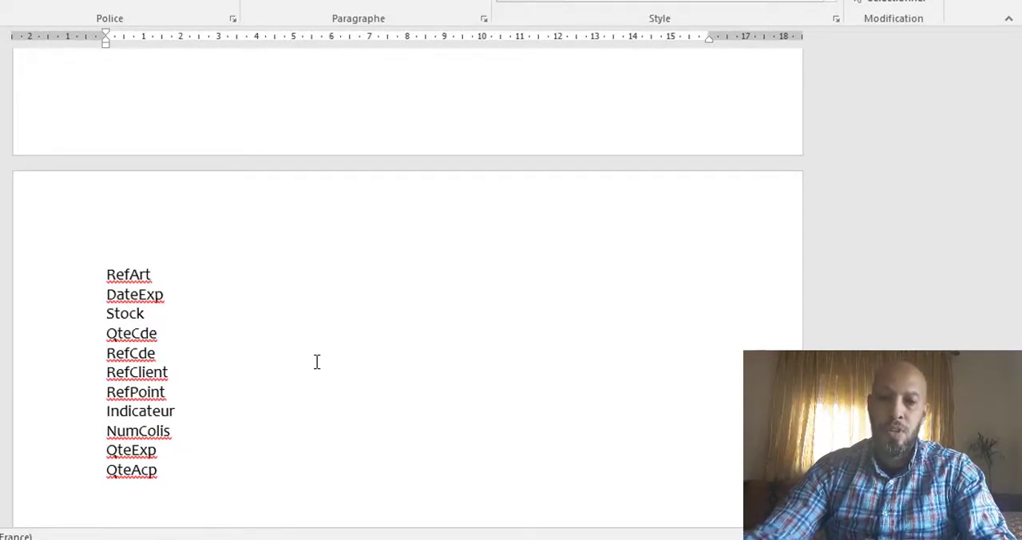
text(-->)
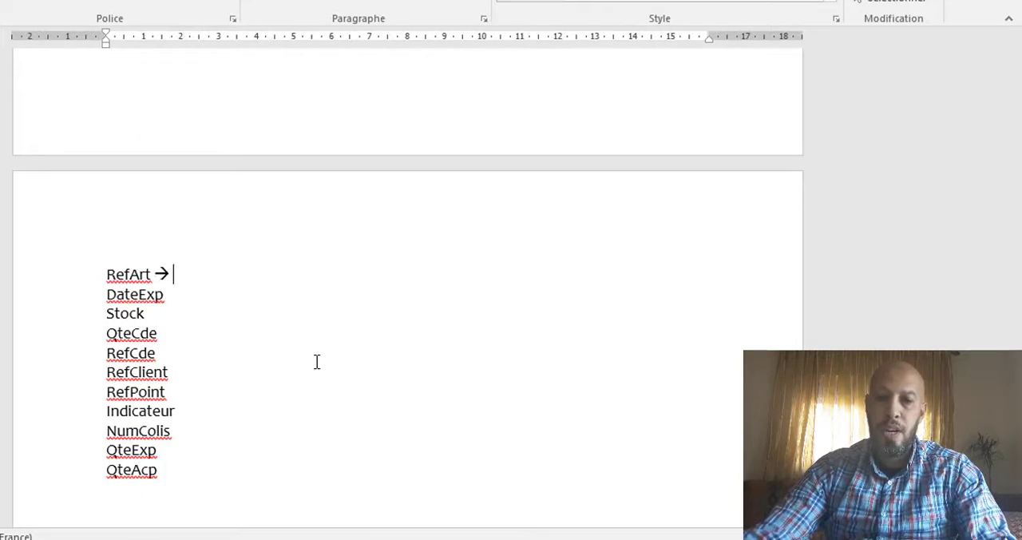
click(59, 315)
drag(120, 320, 186, 279)
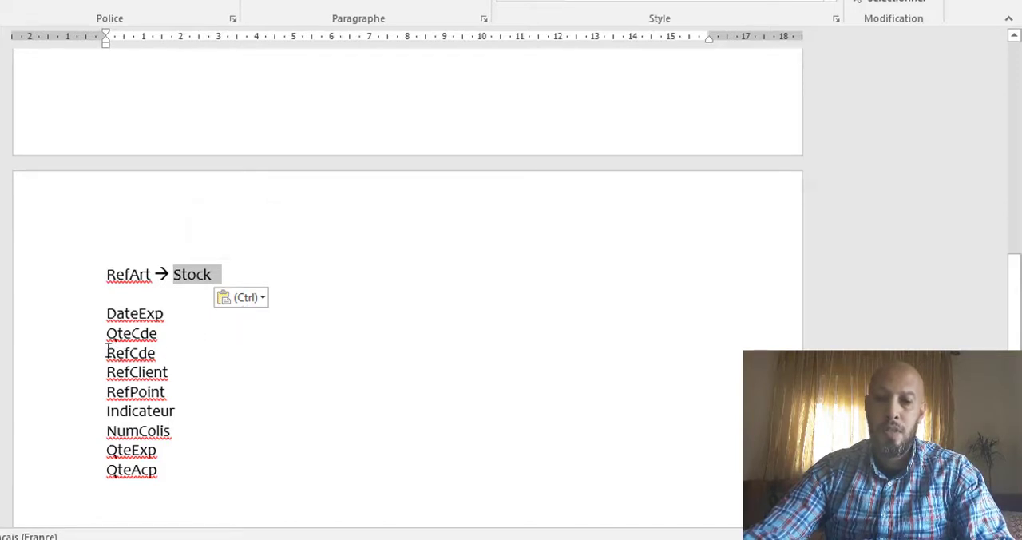
Step: Write the dependency RefCde → RefClient by adding an arrow after RefCde and moving RefClient behind it
drag(108, 351, 160, 355)
click(160, 353)
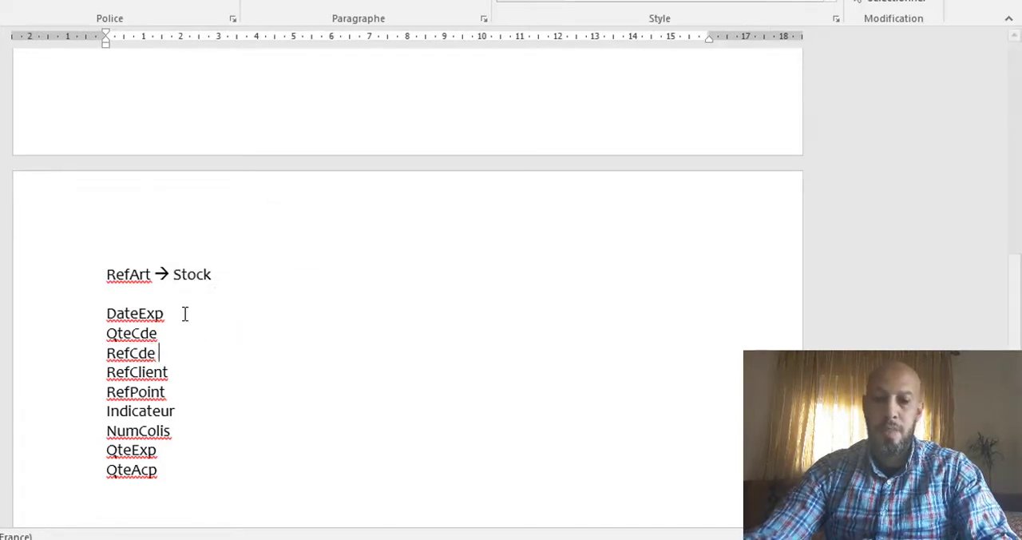
text(-->)
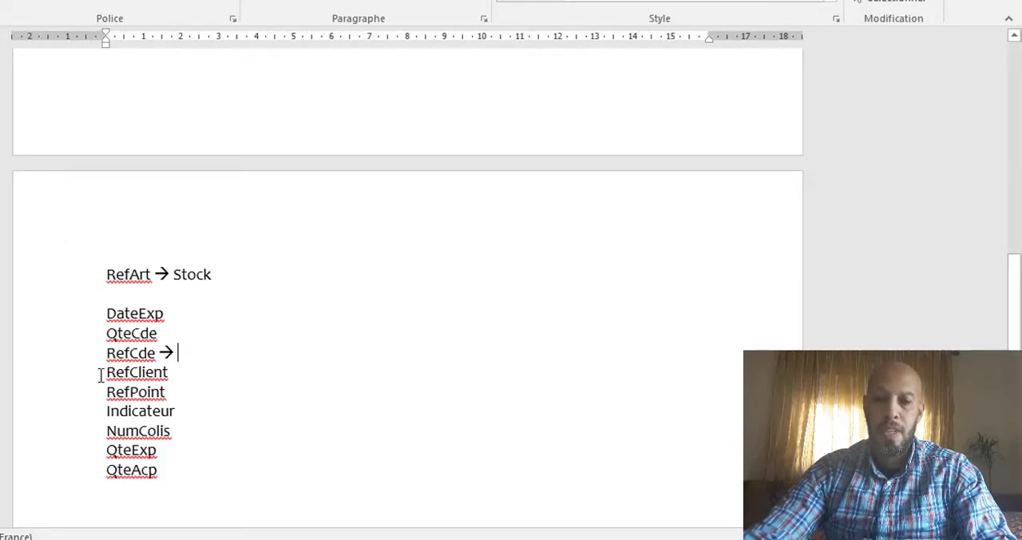
click(57, 375)
drag(118, 381, 197, 356)
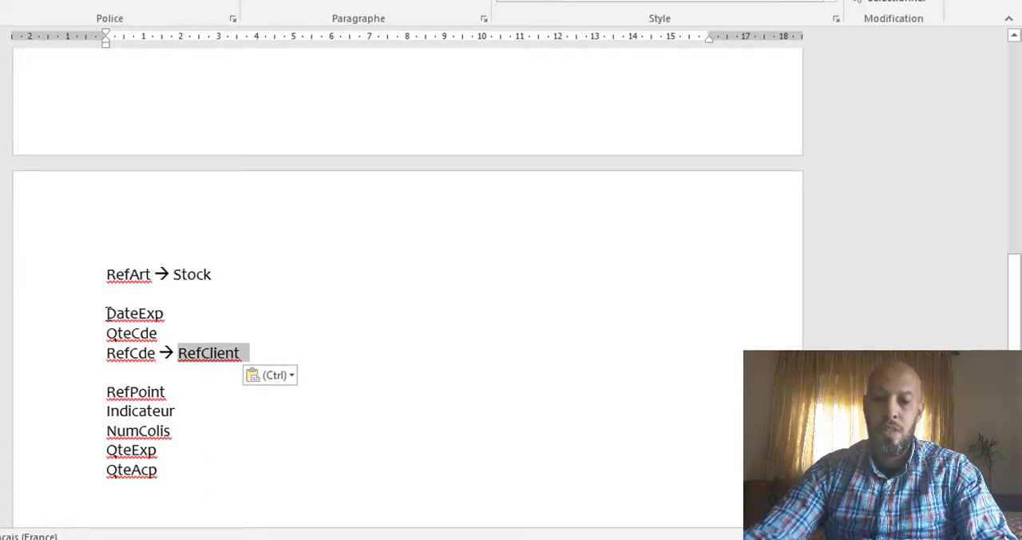
Step: Write the dependency NumColis → DateExp by cutting DateExp from the list and pasting it behind an arrow after NumColis
drag(106, 313, 192, 314)
key(ctrl+c)
key(Delete)
click(181, 411)
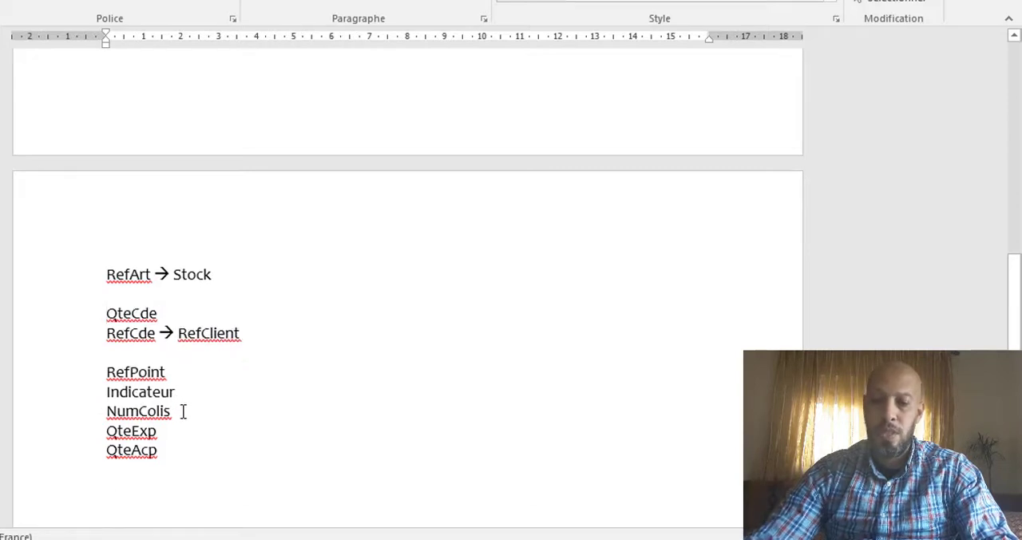
text(-->)
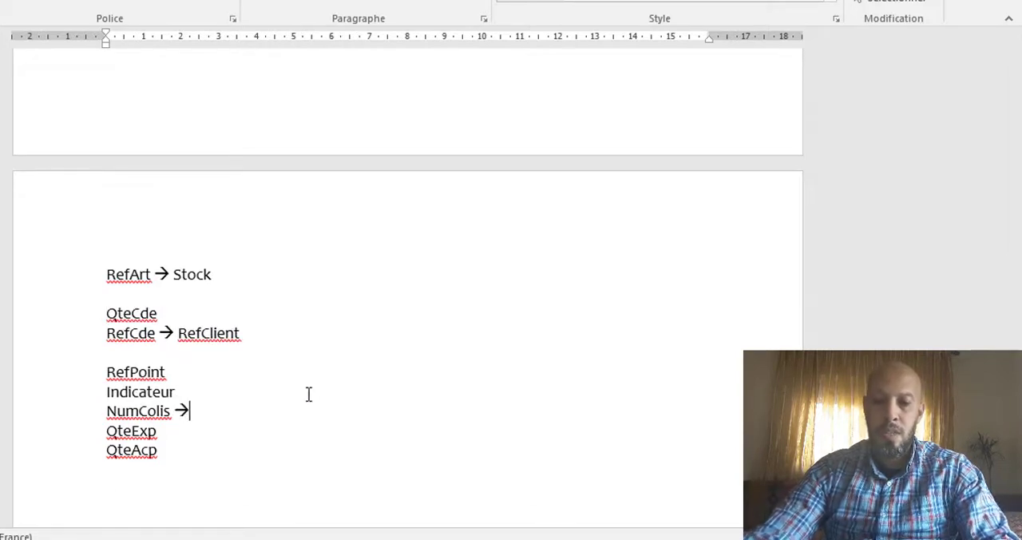
key(ctrl+v)
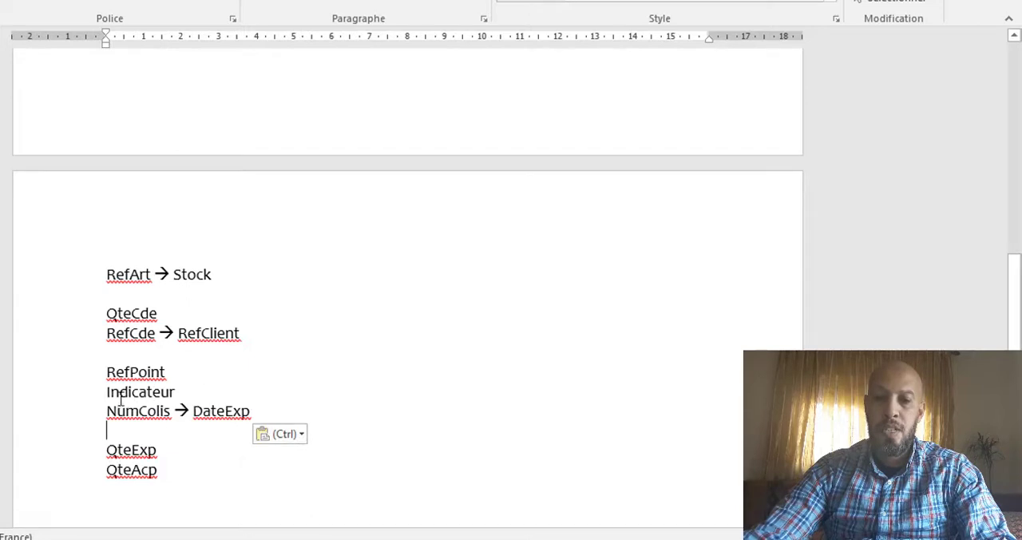
Step: Add an arrow on a new line below NumColis → DateExp and move Indicateur behind it
click(279, 412)
key(Return)
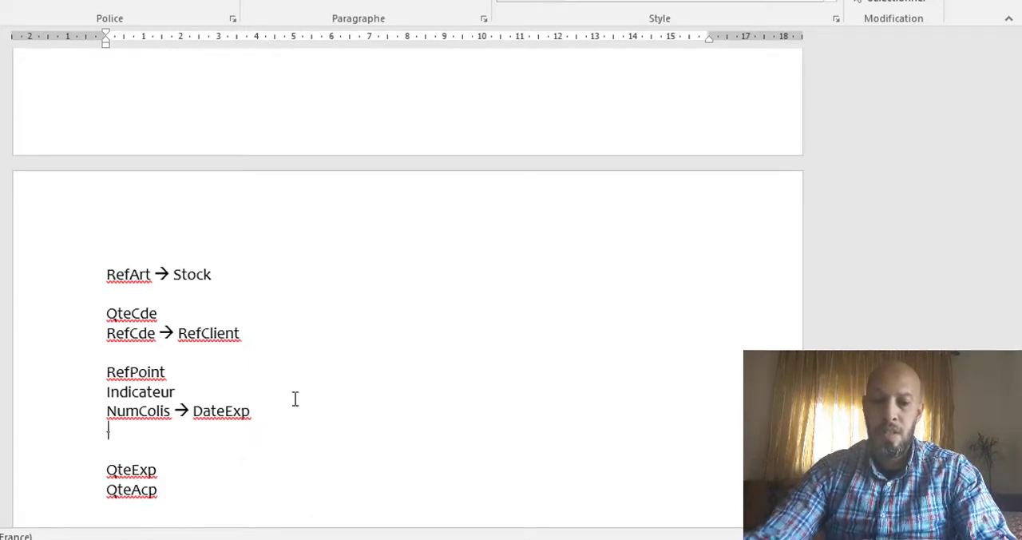
text(->)
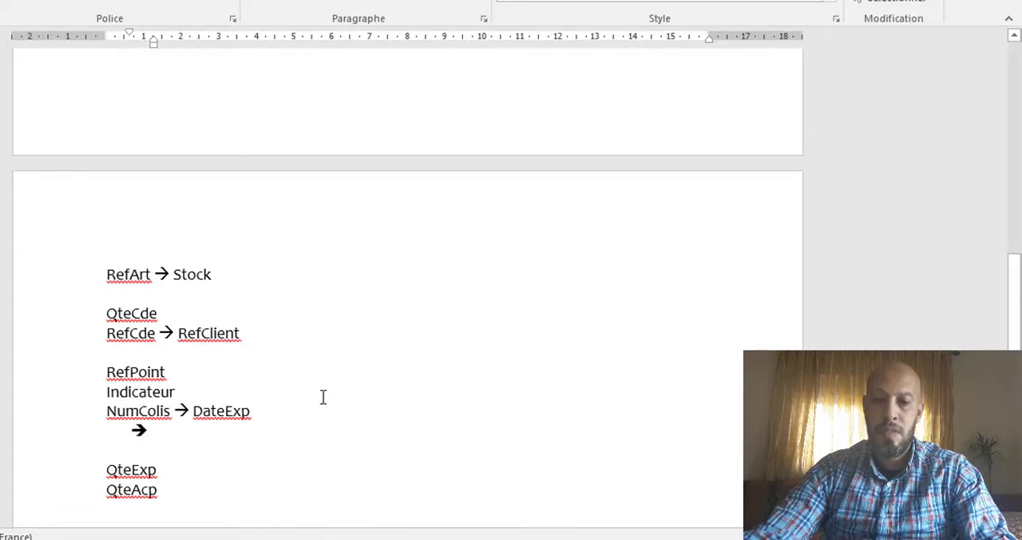
key(ctrl+z)
triple_click(147, 393)
key(ctrl+c)
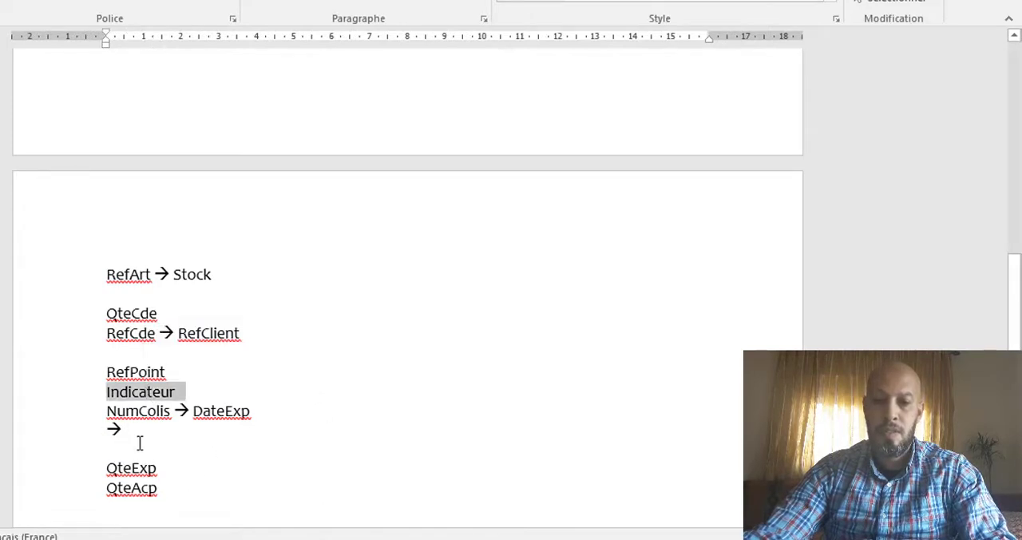
key(Delete)
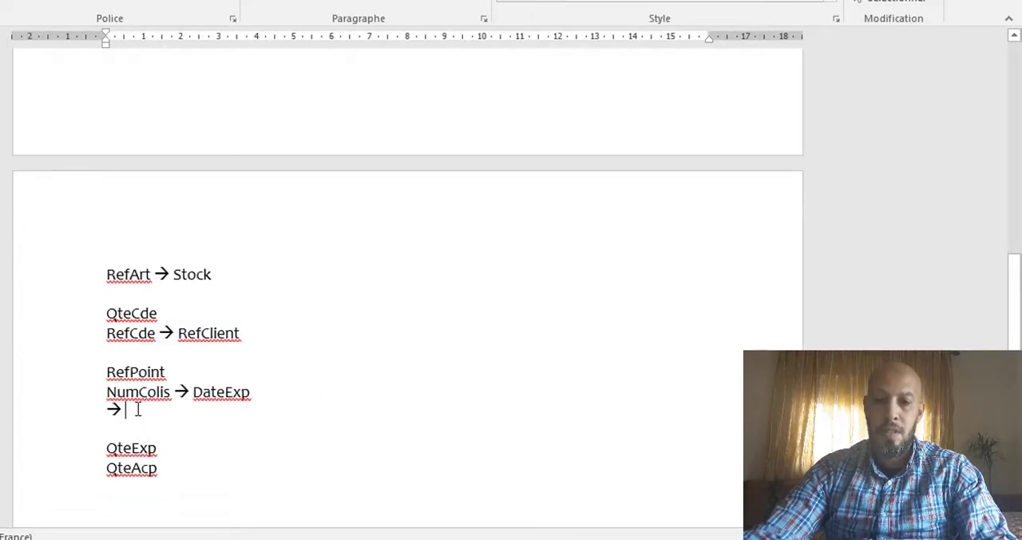
key(ctrl+v)
Step: Move RefPoint to a new arrow line below Indicateur and indent both lines to align under the arrow after NumColis
triple_click(139, 371)
key(ctrl+c)
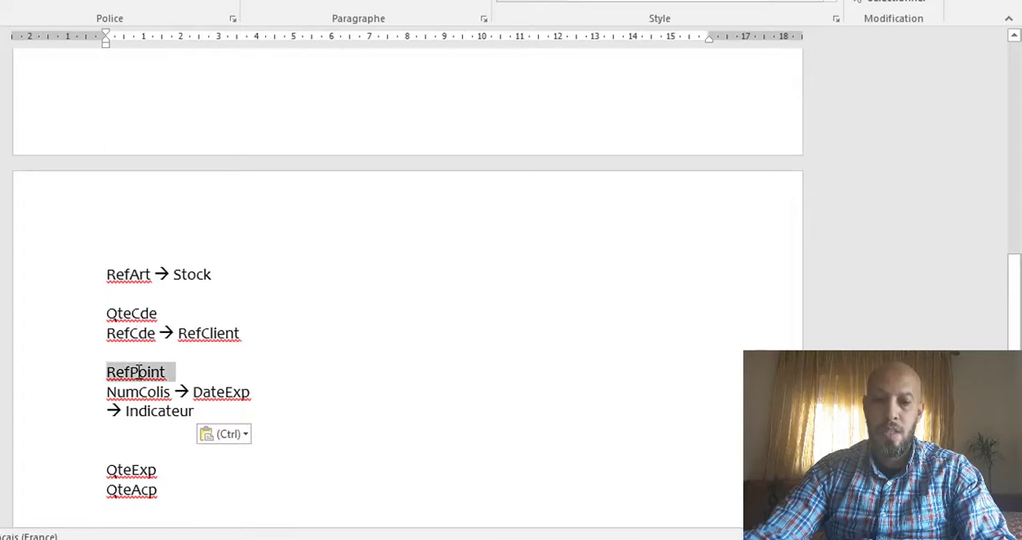
key(Delete)
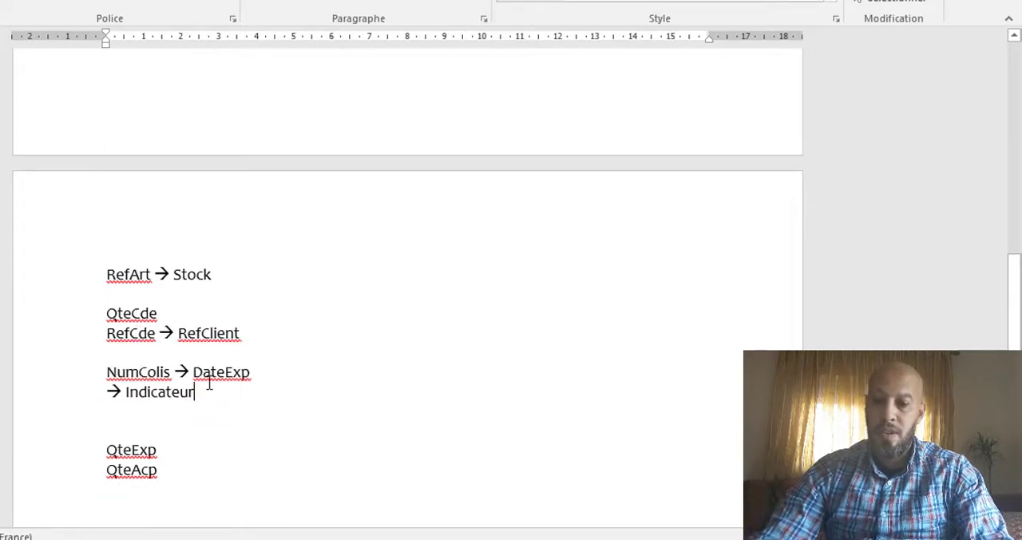
key(Return)
text(-->)
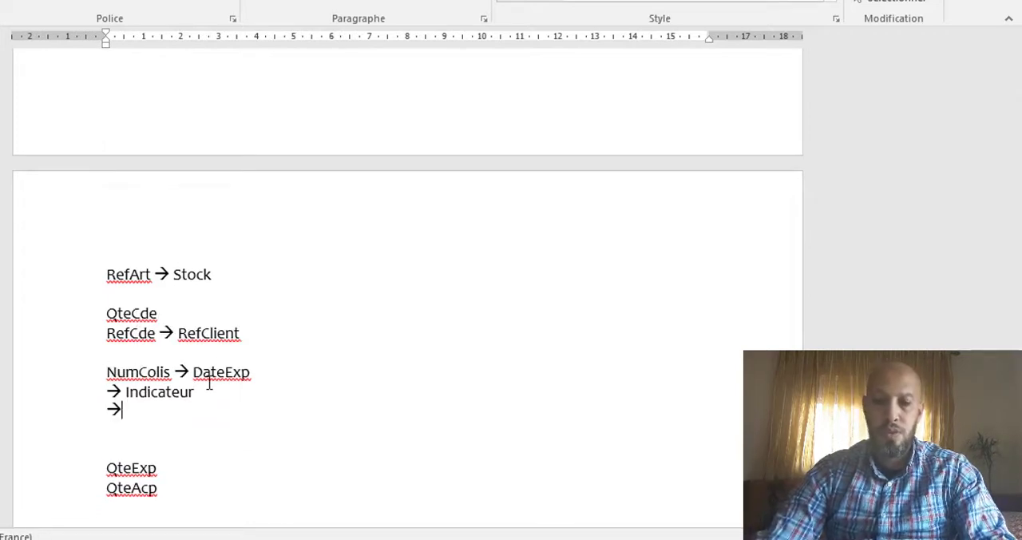
key(space)
key(ctrl+z)
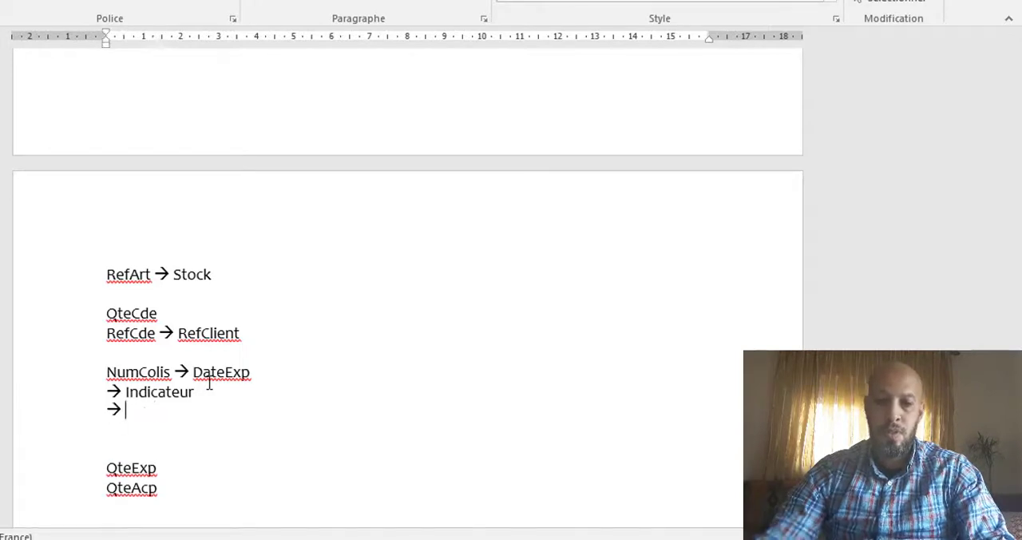
key(ctrl+v)
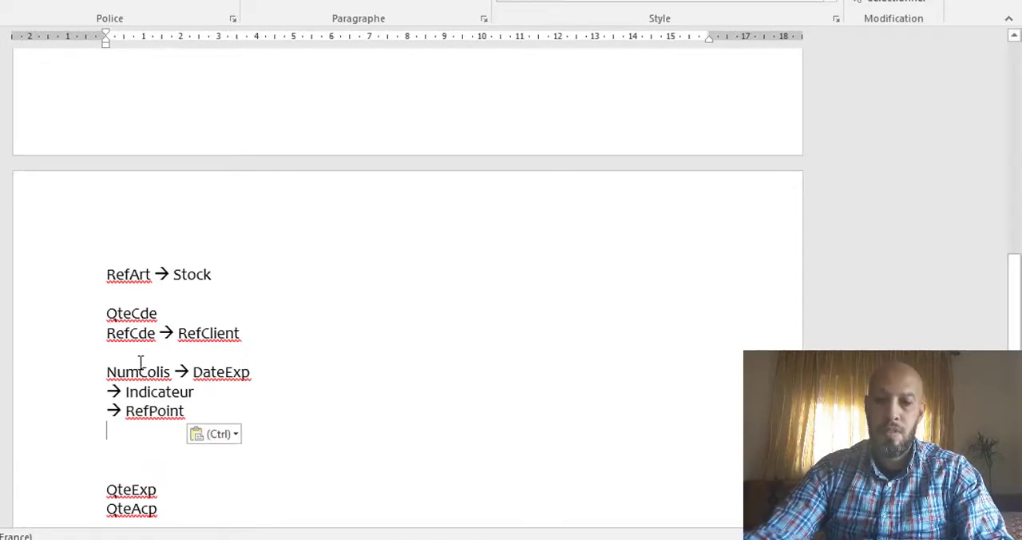
drag(107, 390, 200, 410)
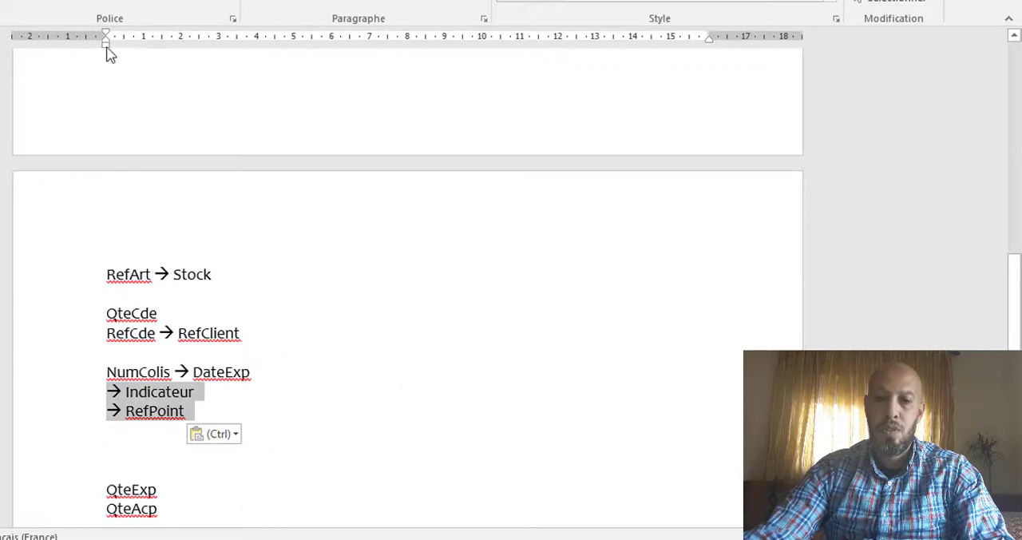
mouse_move(105, 43)
mouse_down()
mouse_move(164, 55)
mouse_move(180, 76)
mouse_up()
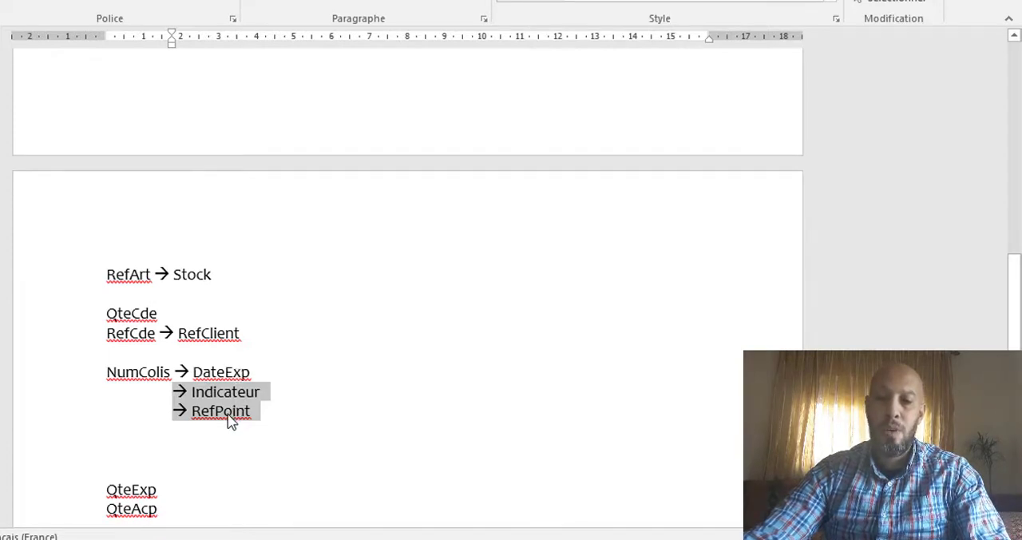
Step: Write the dependency RefCde , RefArt → QteCde by copying RefCde and RefArt in front of QteCde and adding an arrow
double_click(126, 333)
key(ctrl+c)
click(107, 313)
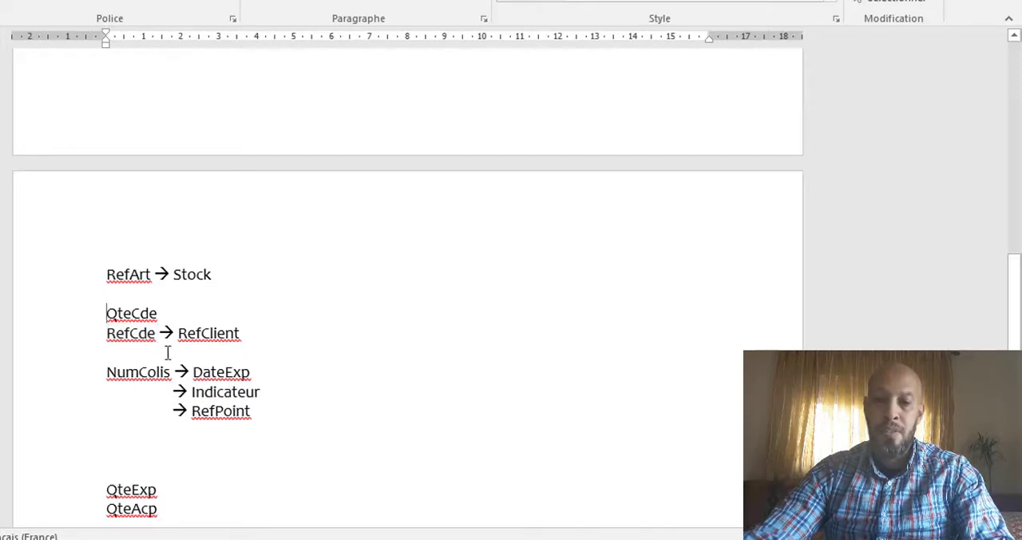
key(ctrl+v)
text(,)
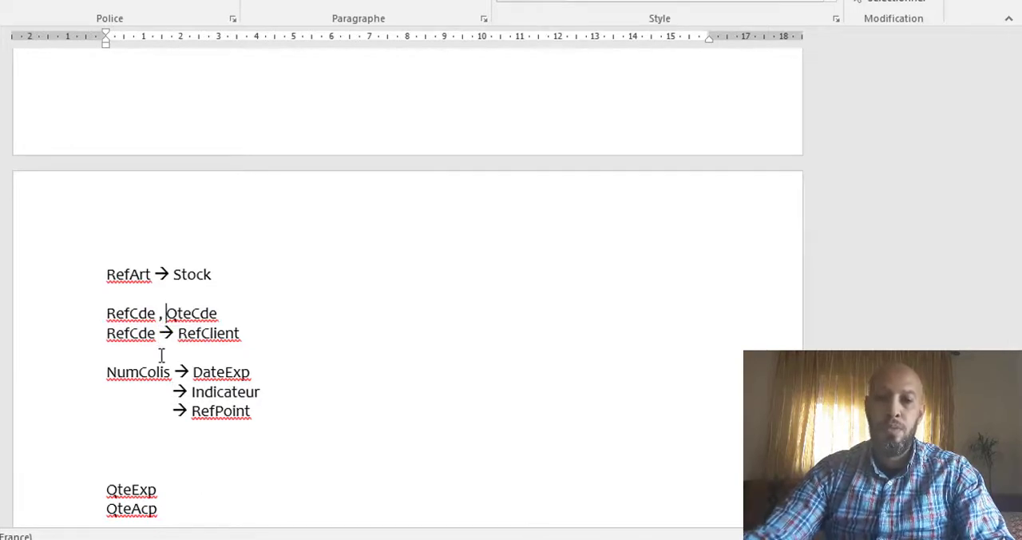
double_click(128, 274)
key(ctrl+c)
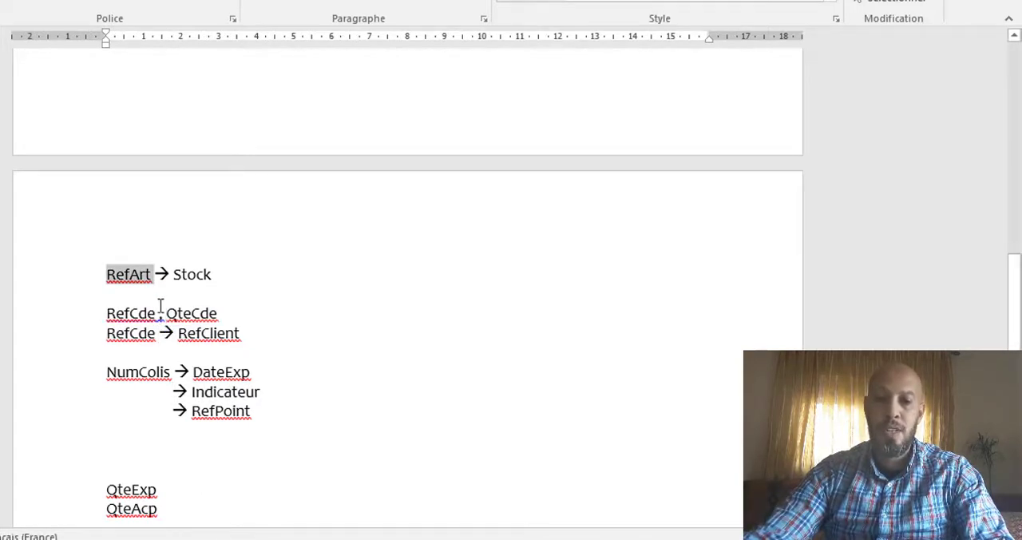
click(166, 313)
key(ctrl+v)
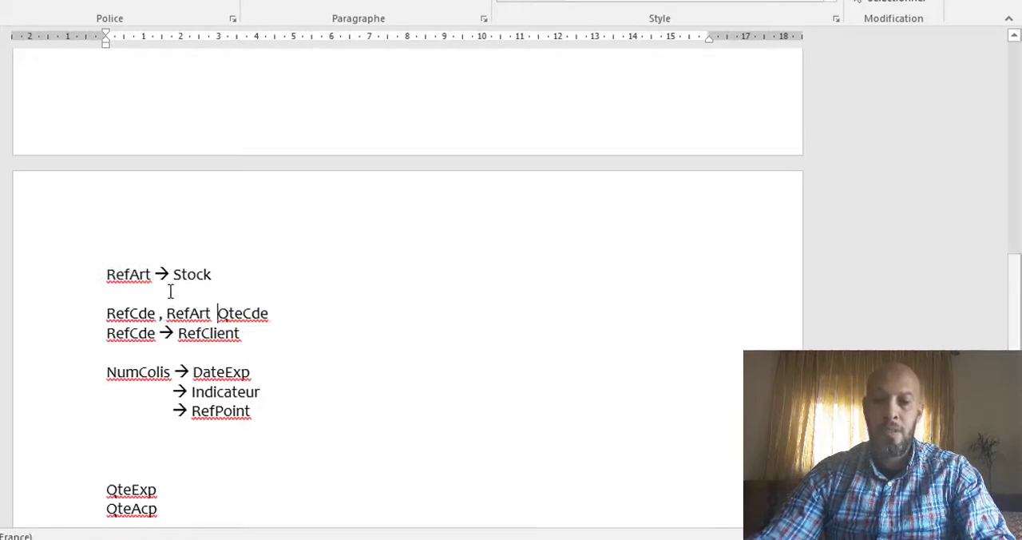
text(-->)
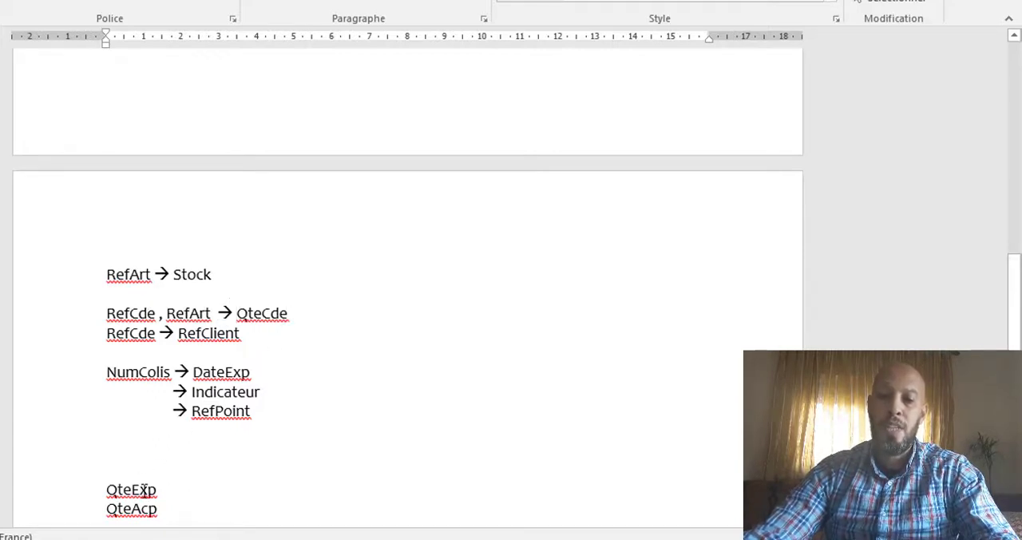
Step: Write the dependency NumColis → QteExp by copying NumColis in front of QteExp and adding an arrow
double_click(128, 372)
key(ctrl+c)
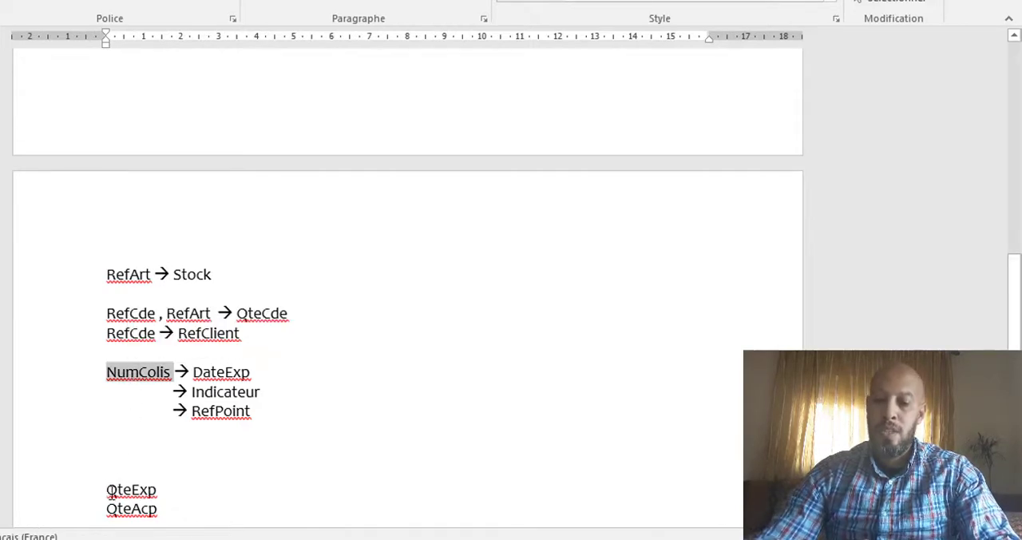
click(104, 489)
key(ctrl+v)
text(-->)
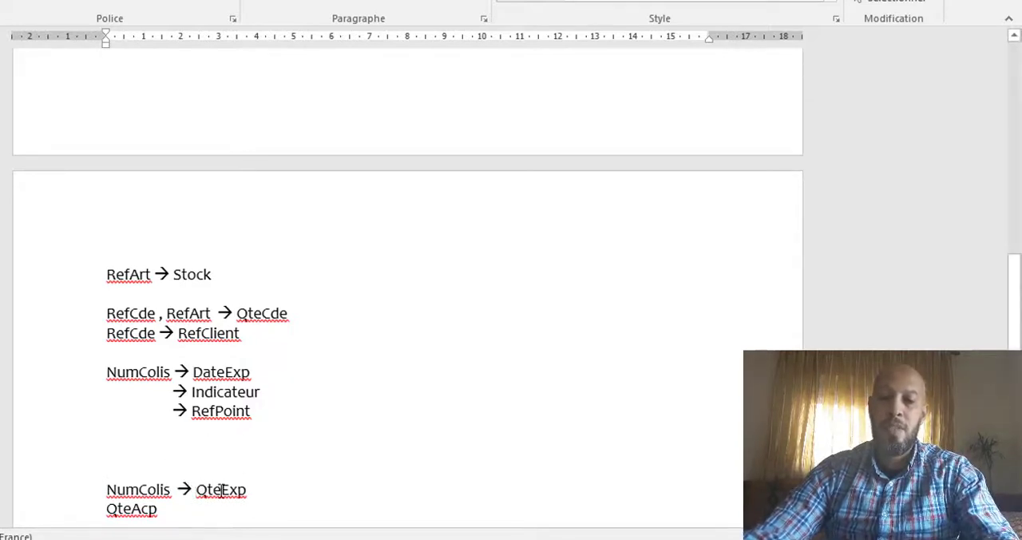
scroll(239, 479, down, 2)
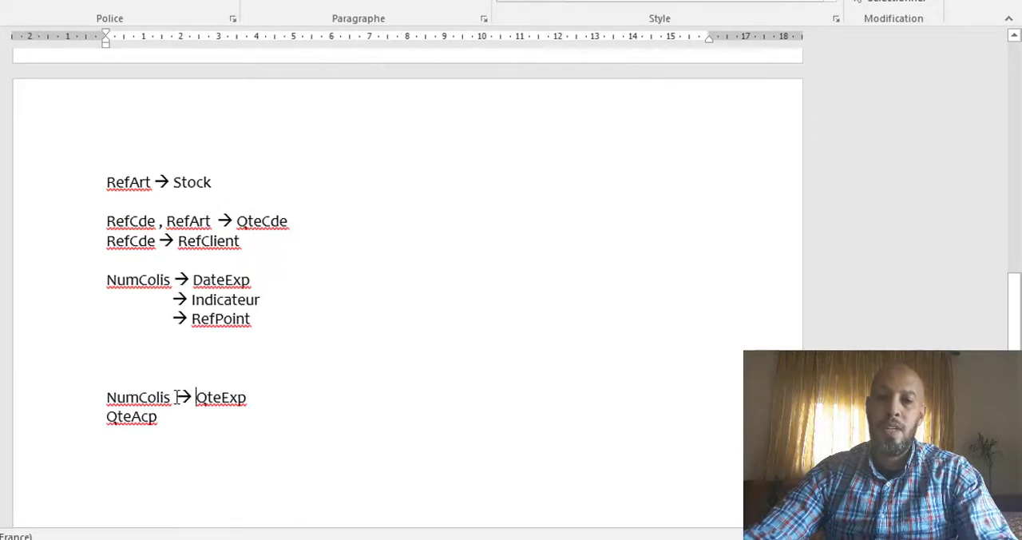
Step: Add a comma and a copy of RefArt after NumColis in the QteExp dependency
click(173, 397)
double_click(131, 180)
key(ctrl+c)
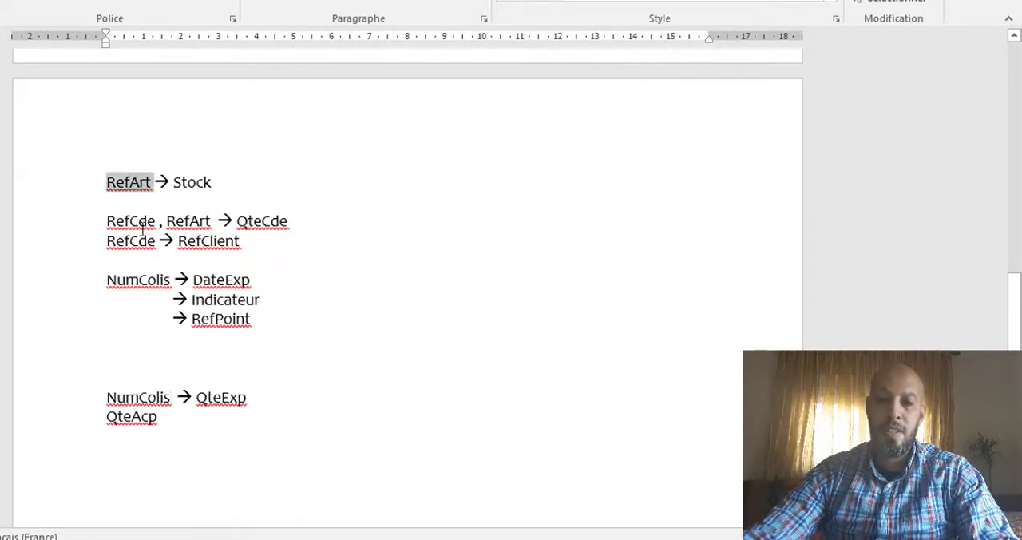
click(173, 397)
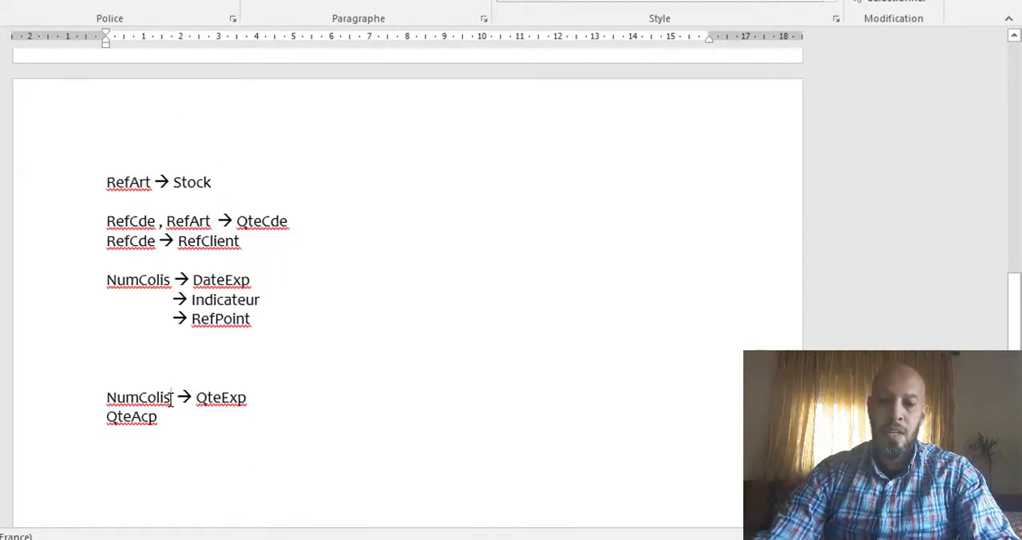
key(ctrl+v)
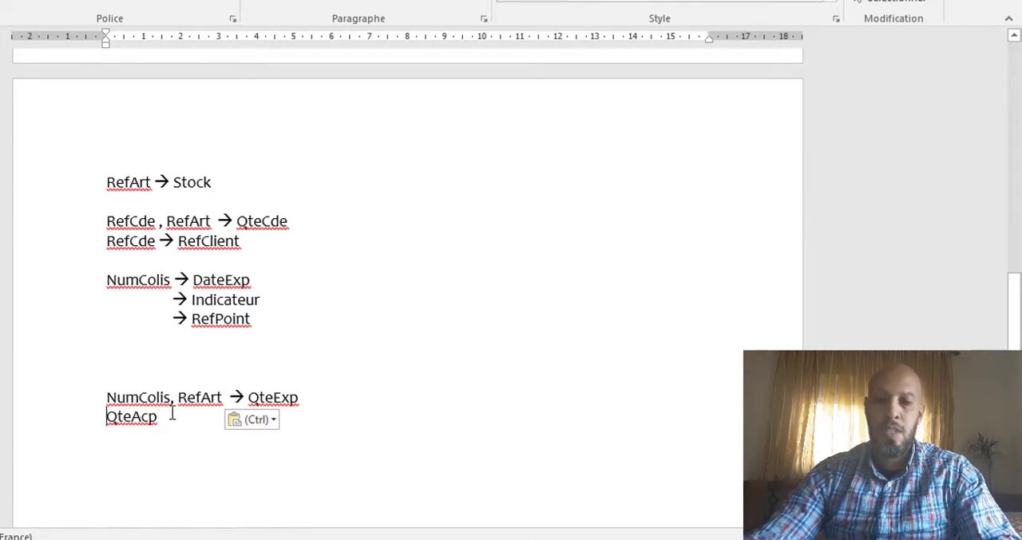
Step: Put an arrow in front of QteAcp and indent its line to align under the arrow before QteExp
text(→)
key(Tab)
key(ctrl+z)
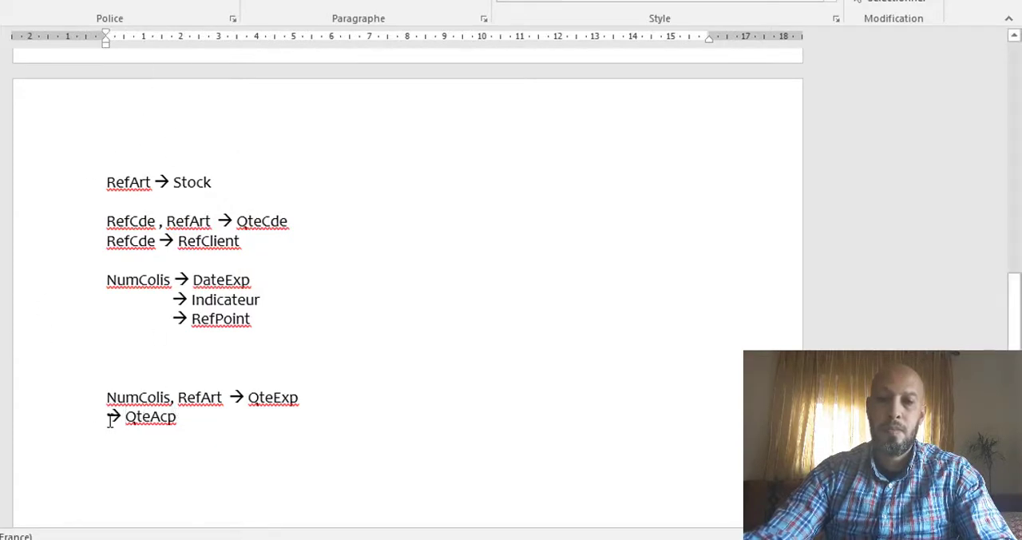
drag(105, 43, 228, 80)
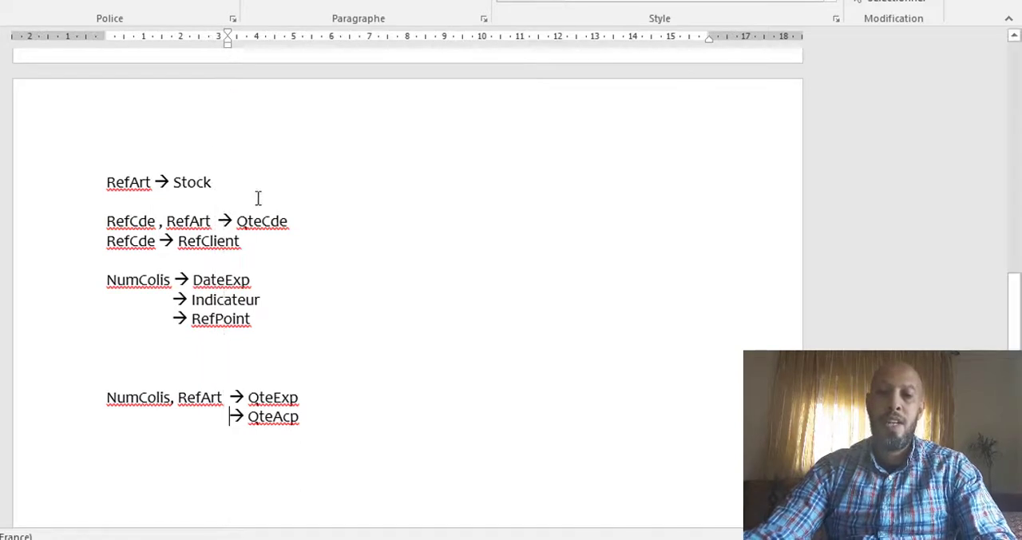
Step: Delete two of the empty lines above the NumColis, RefArt dependency
click(110, 375)
key(Delete)
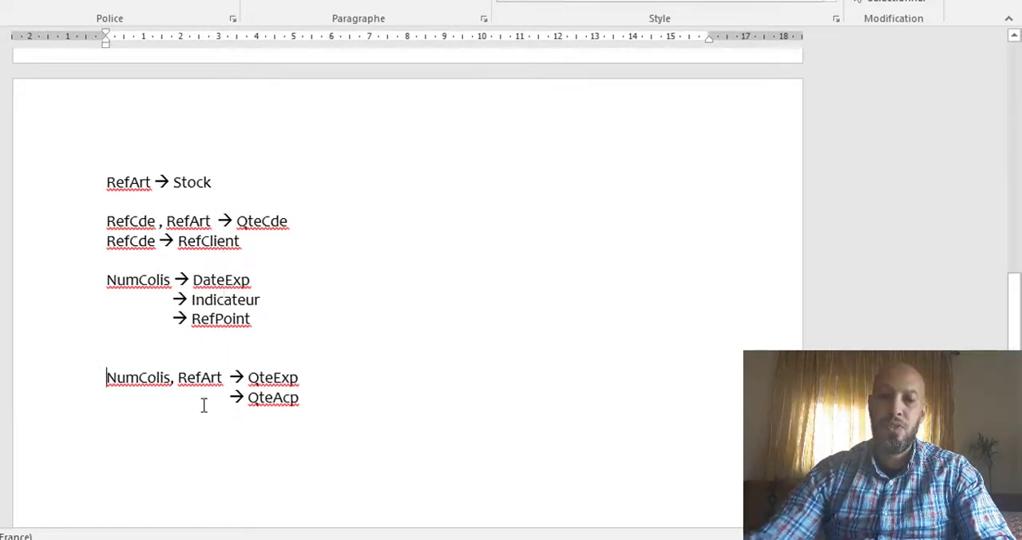
key(BackSpace)
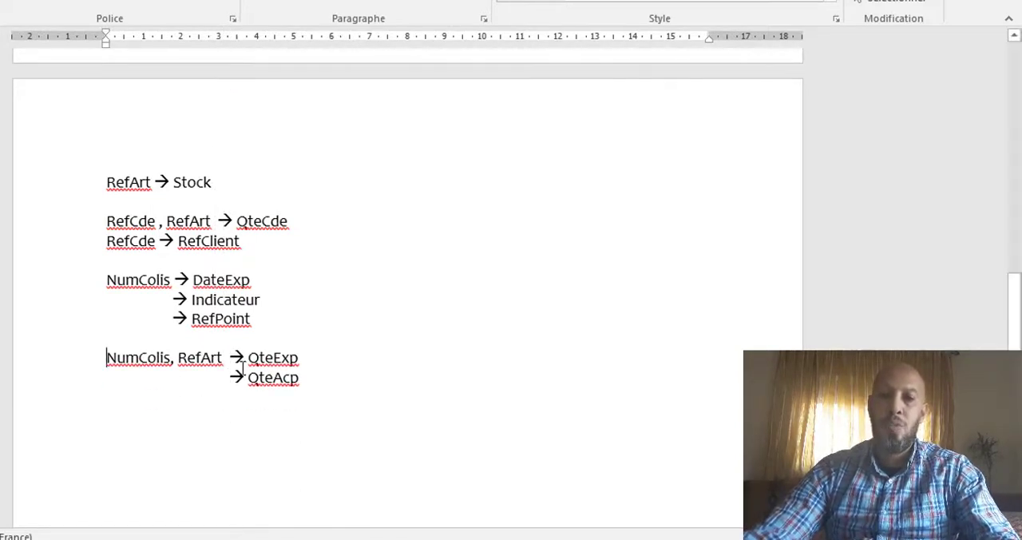
Step: Review the list of entities and the finished list of functional dependencies
scroll(242, 363, up, 3)
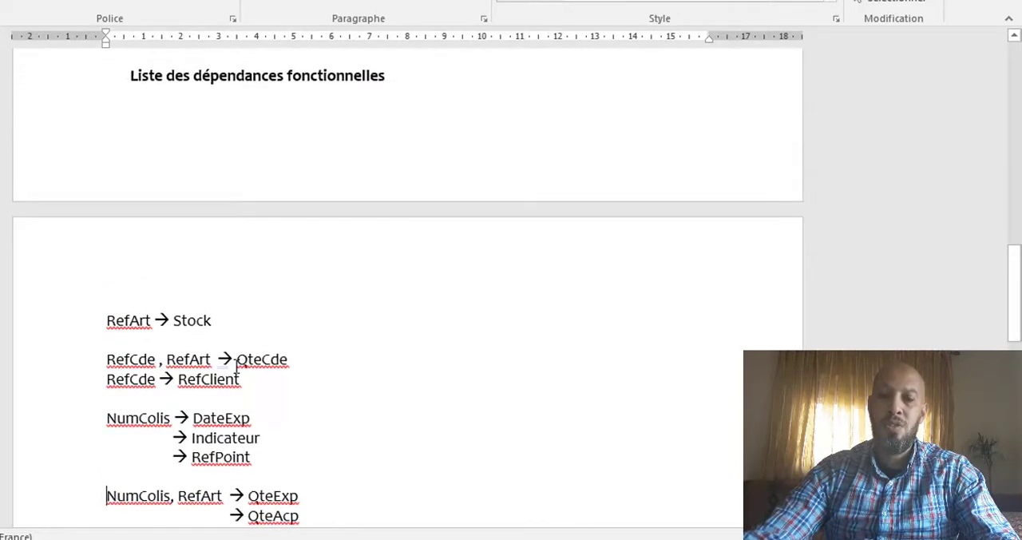
scroll(237, 364, up, 1)
scroll(236, 364, down, 2)
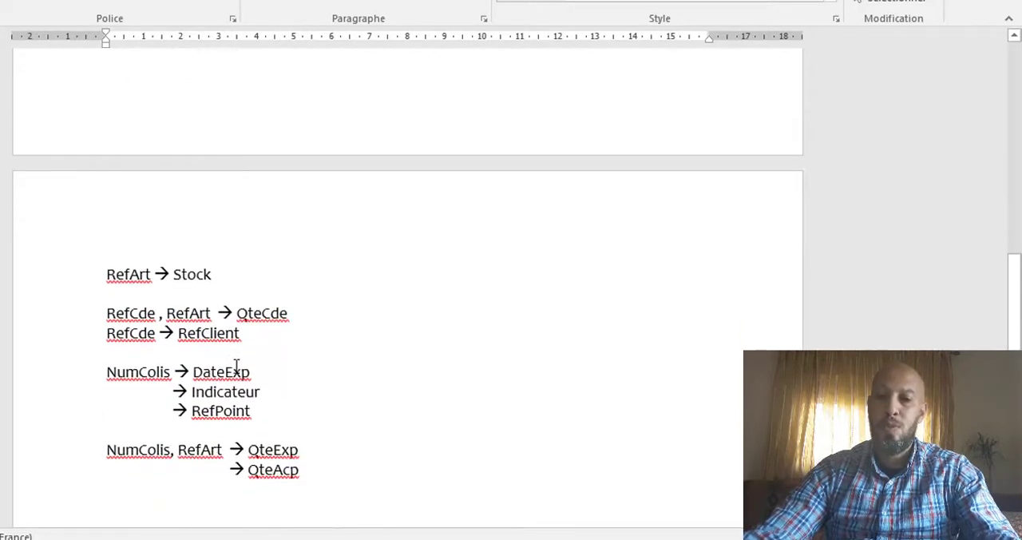
scroll(236, 365, up, 7)
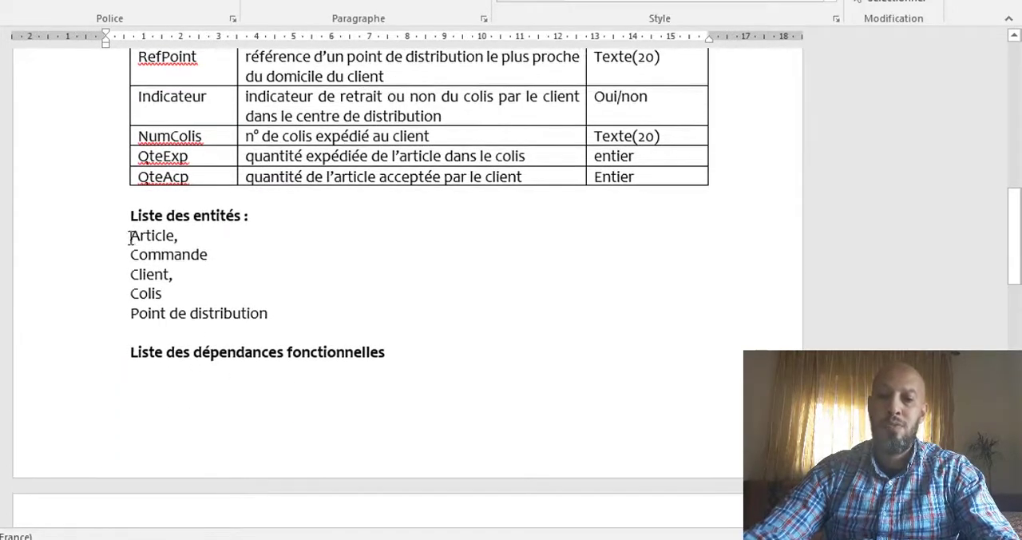
drag(127, 235, 276, 312)
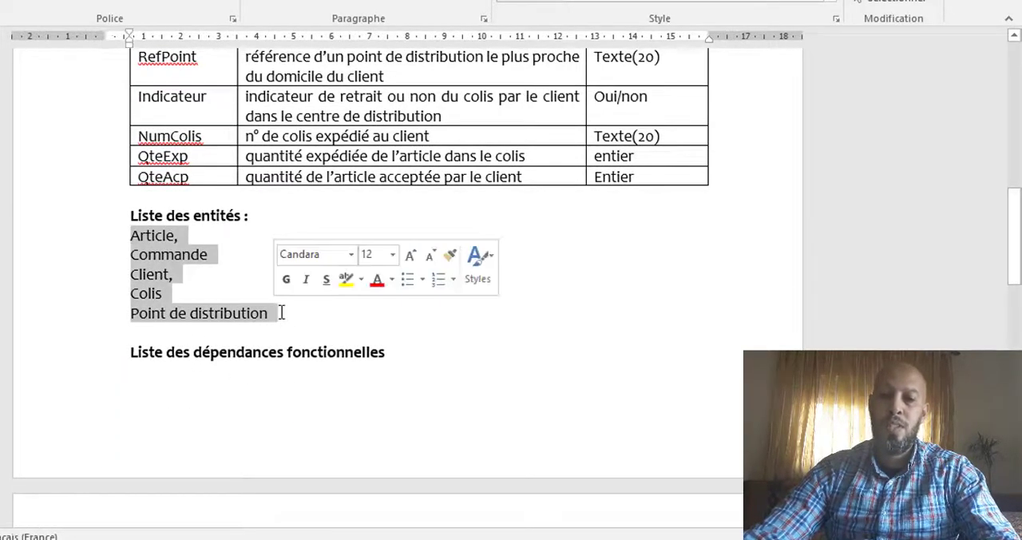
scroll(280, 315, down, 3)
scroll(283, 329, down, 4)
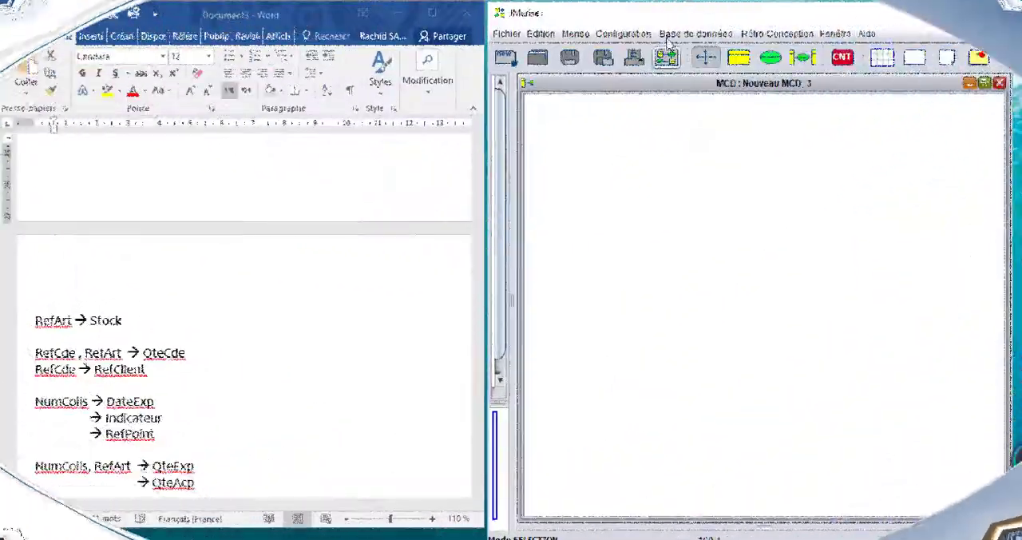
Step: Place a new entity near the upper left of the empty MCD in JMerise and name it Article
scroll(96, 399, up, 5)
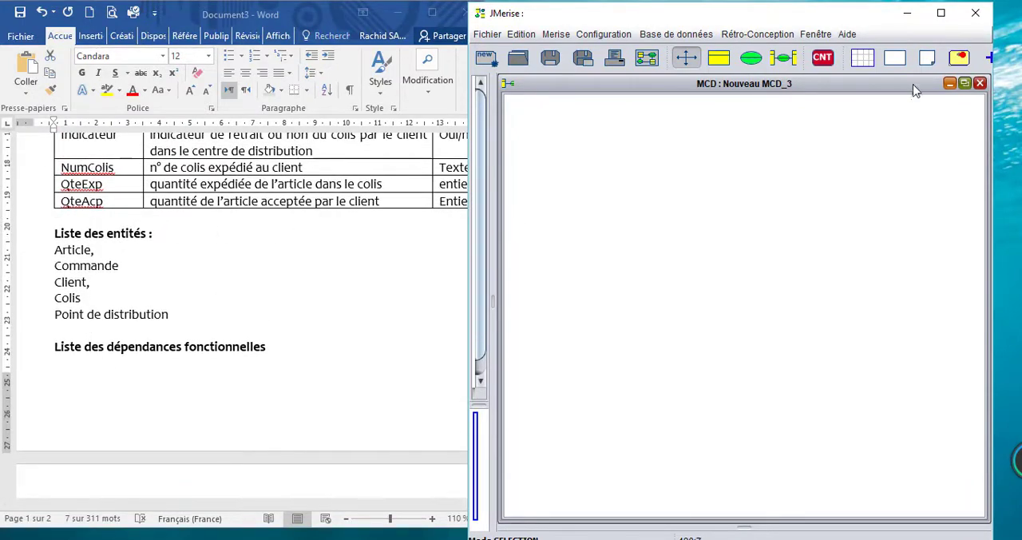
click(723, 64)
click(568, 155)
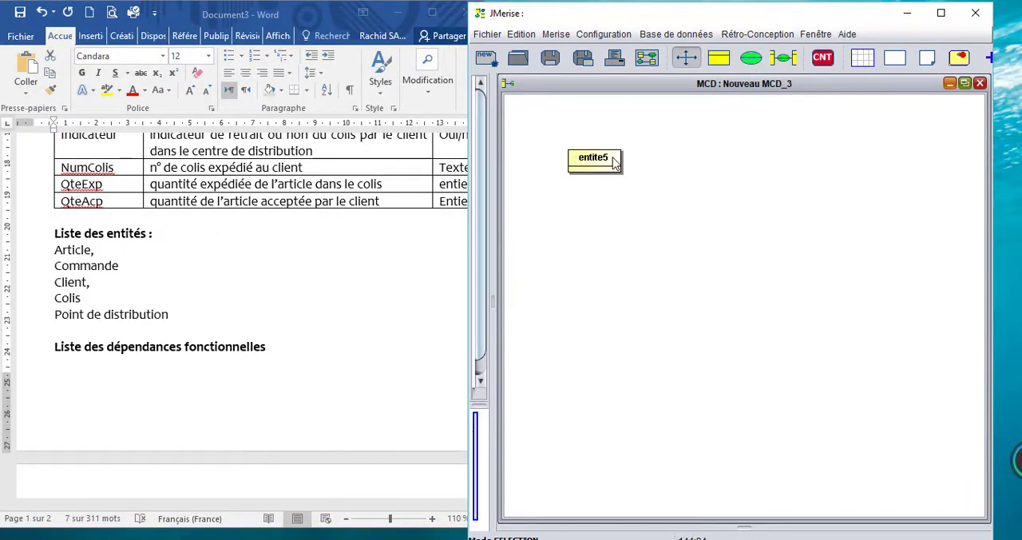
double_click(594, 158)
drag(376, 118, 279, 98)
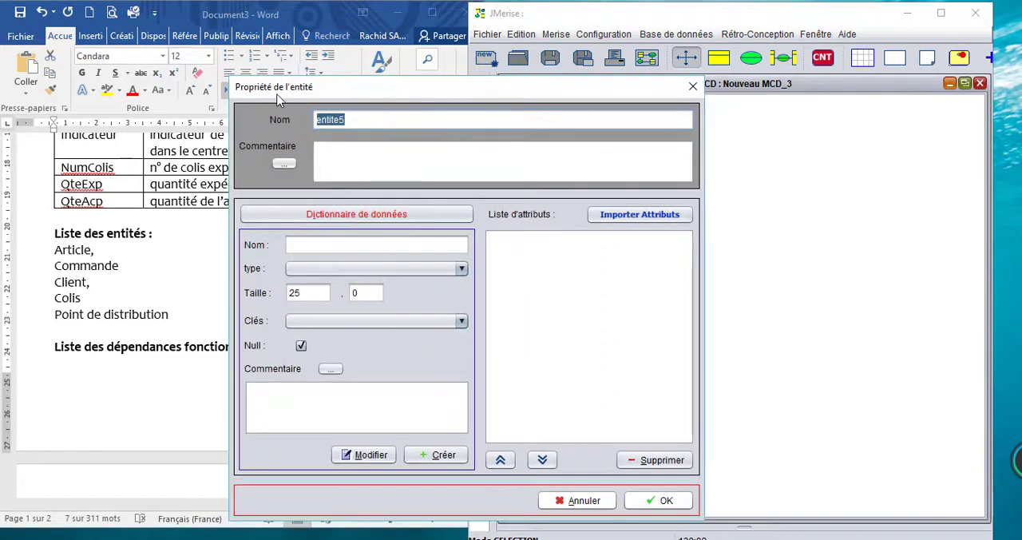
text(Article)
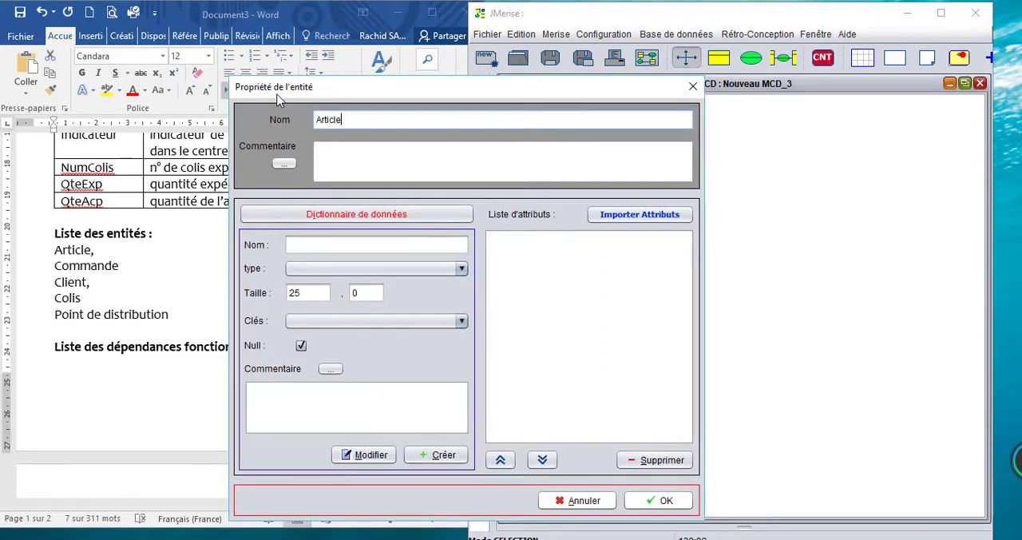
drag(520, 94, 769, 49)
Step: Add the attribute RefArt to Article, copied from the dependency list, as Varchar of size 20 and PRIMARY KEY
scroll(156, 319, down, 5)
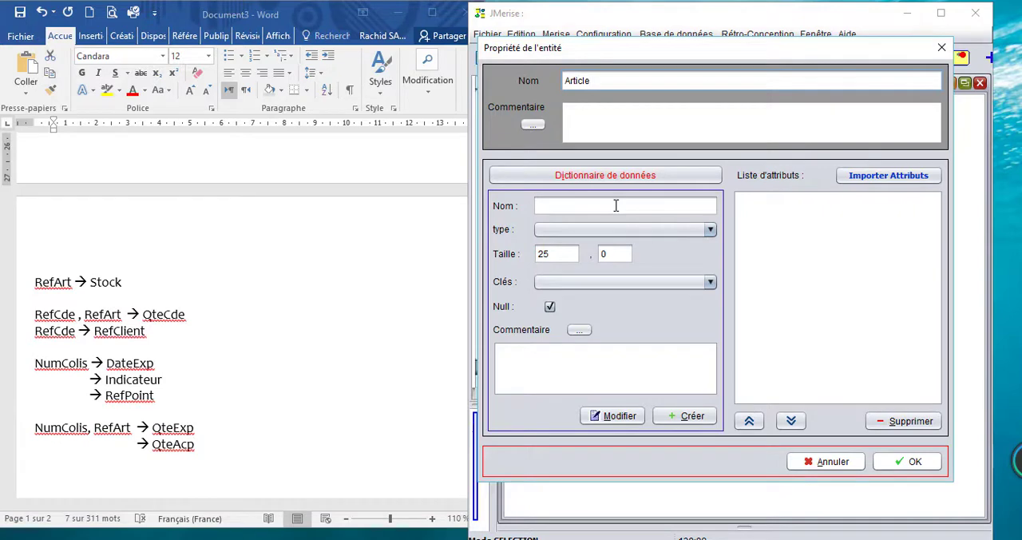
double_click(55, 284)
key(ctrl+c)
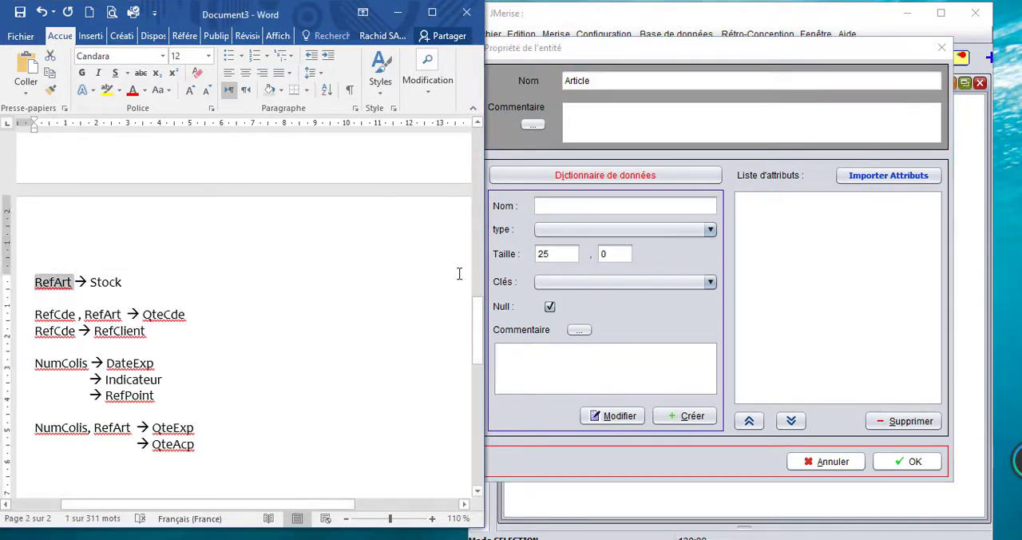
click(556, 209)
key(ctrl+v)
click(561, 230)
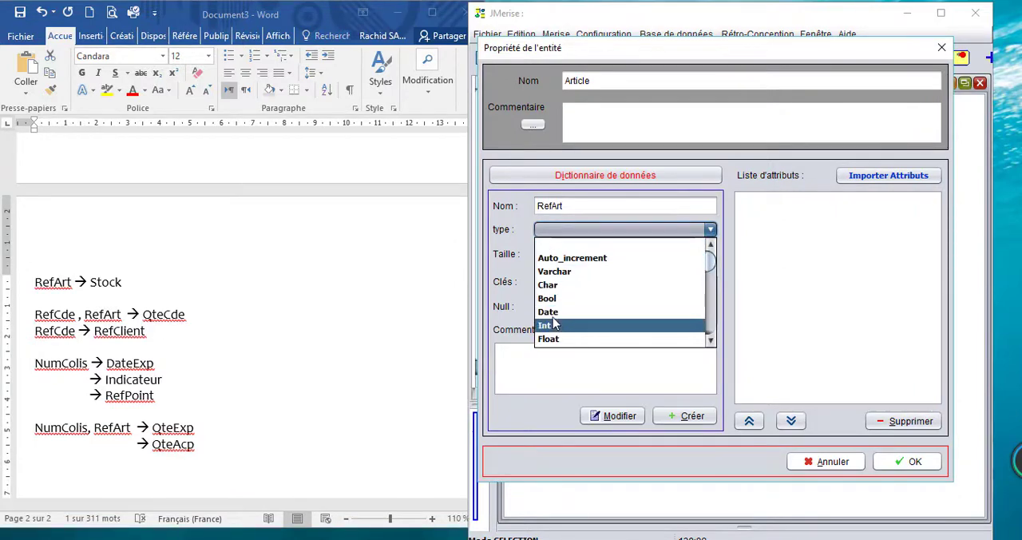
click(555, 272)
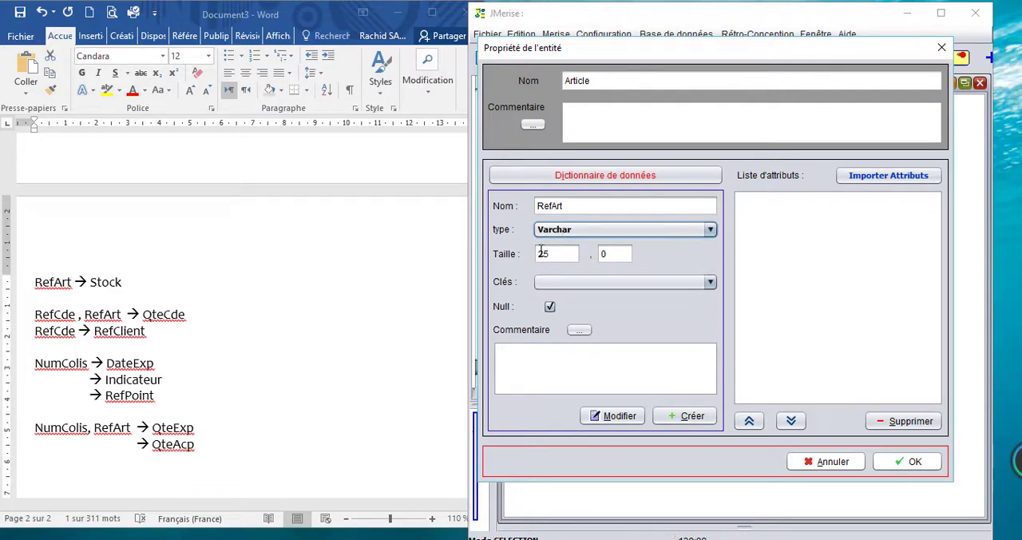
double_click(548, 254)
drag(458, 264, 431, 275)
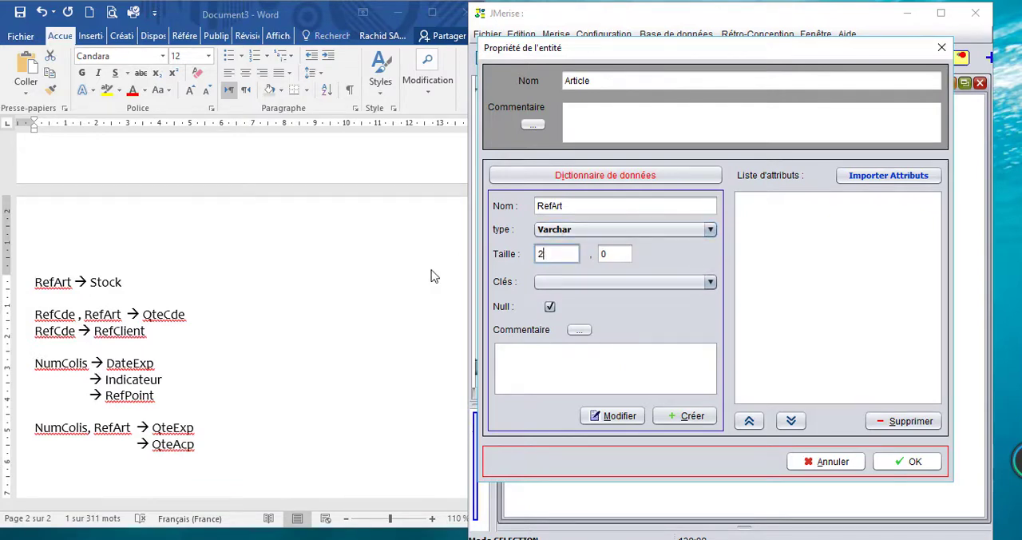
click(622, 282)
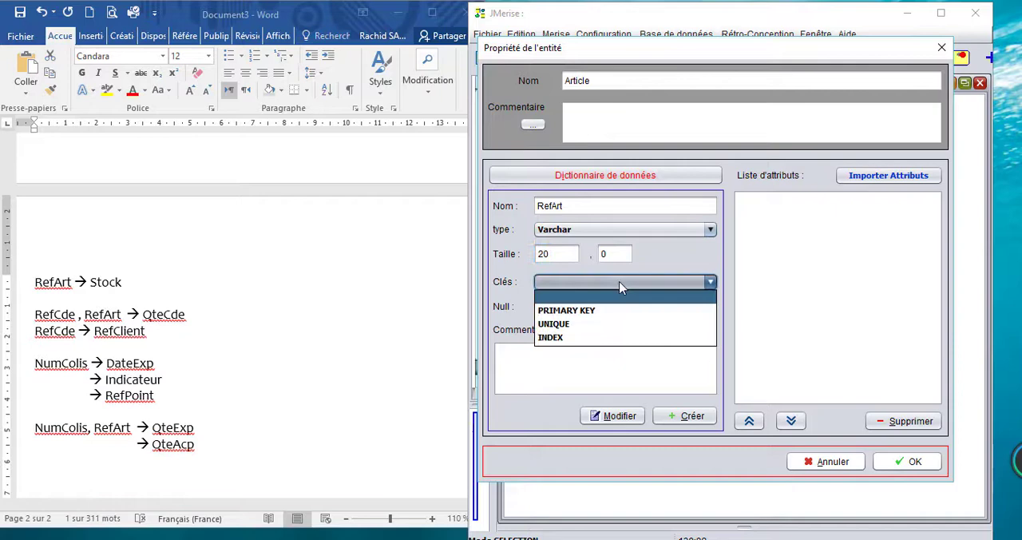
click(585, 306)
click(691, 415)
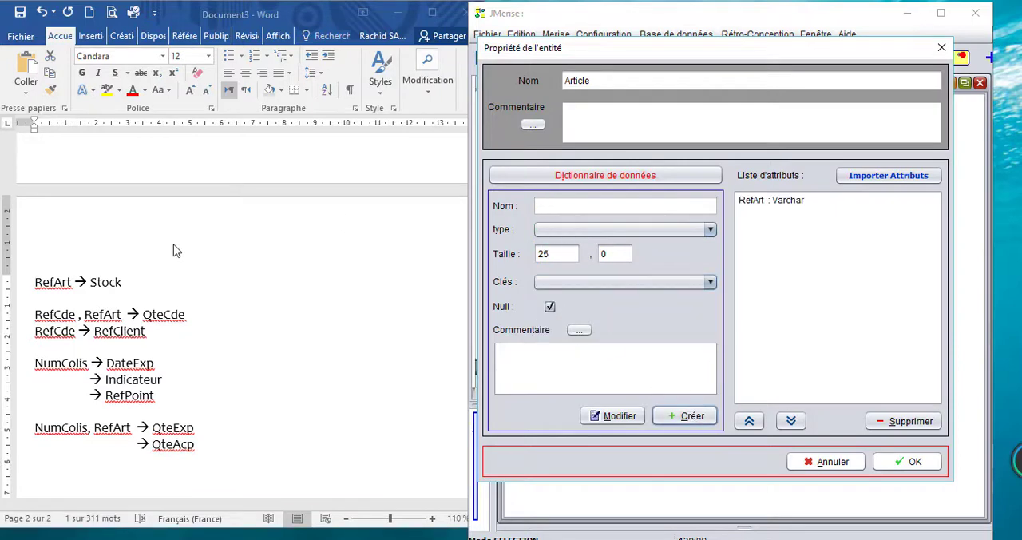
Step: Add the attribute Stock with type Int to Article and confirm the entity's properties
click(104, 281)
double_click(105, 282)
key(ctrl+c)
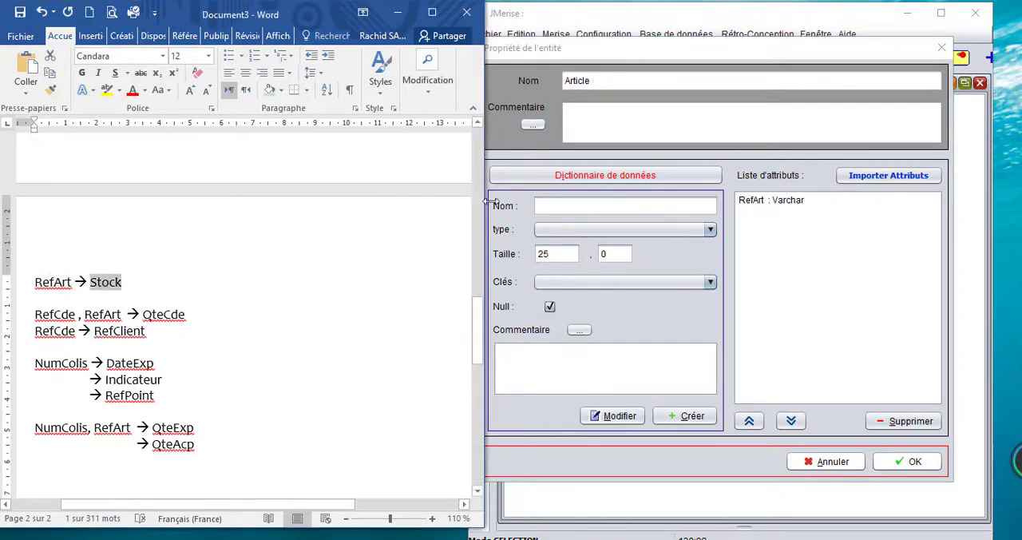
click(561, 205)
key(ctrl+v)
click(563, 232)
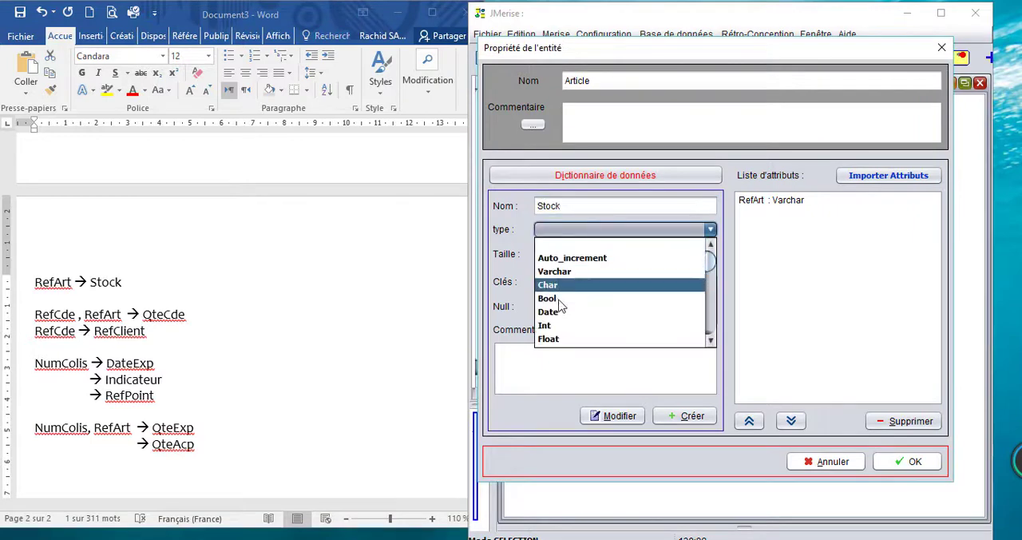
click(547, 326)
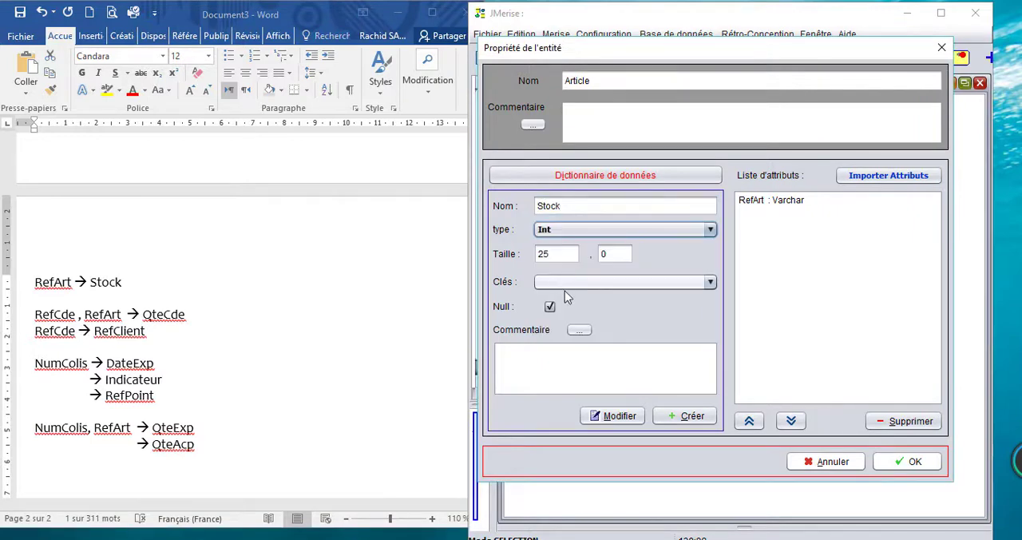
click(686, 416)
click(927, 461)
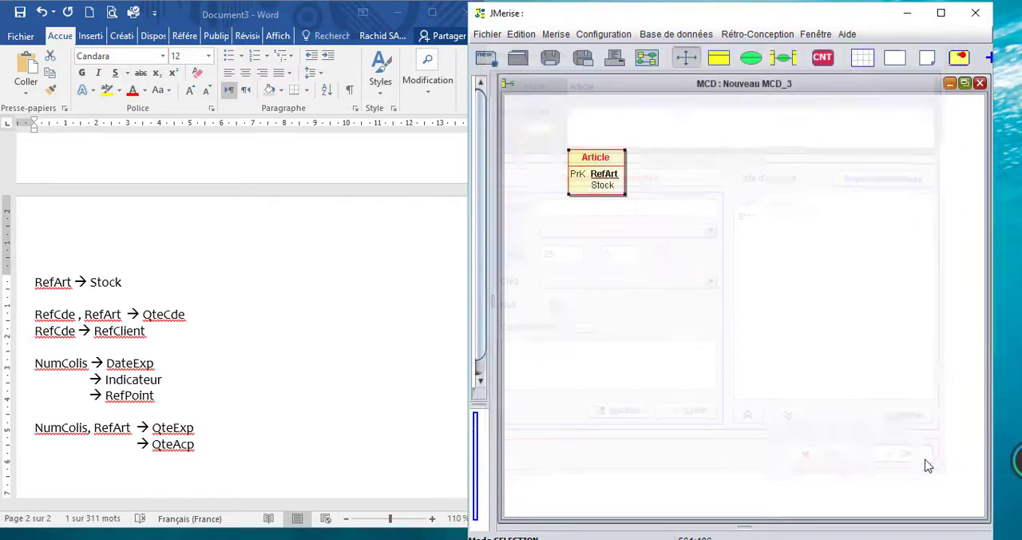
Step: Shift Article slightly up and to the left, and place a new entity named Commande to its right
drag(594, 156, 573, 145)
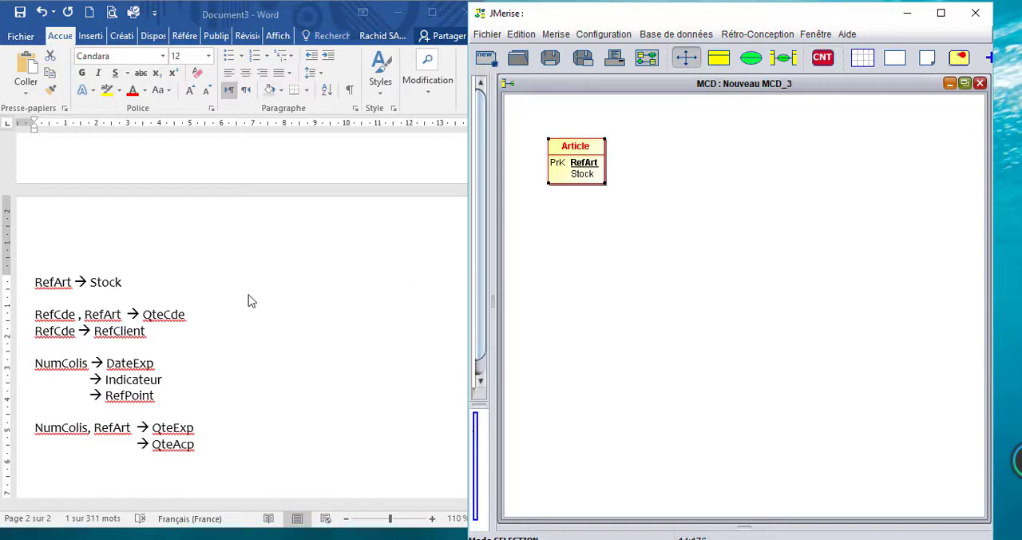
click(719, 58)
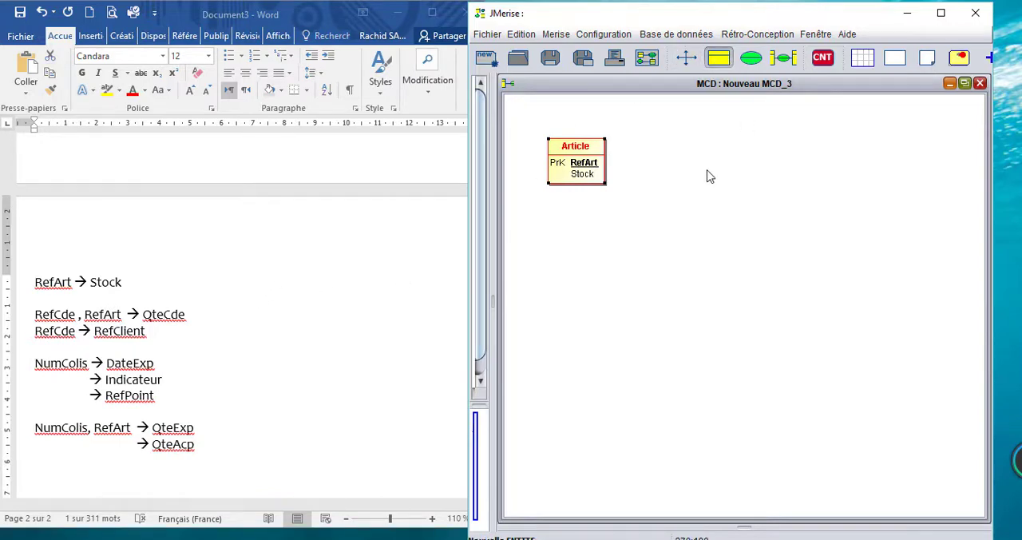
click(736, 159)
double_click(758, 158)
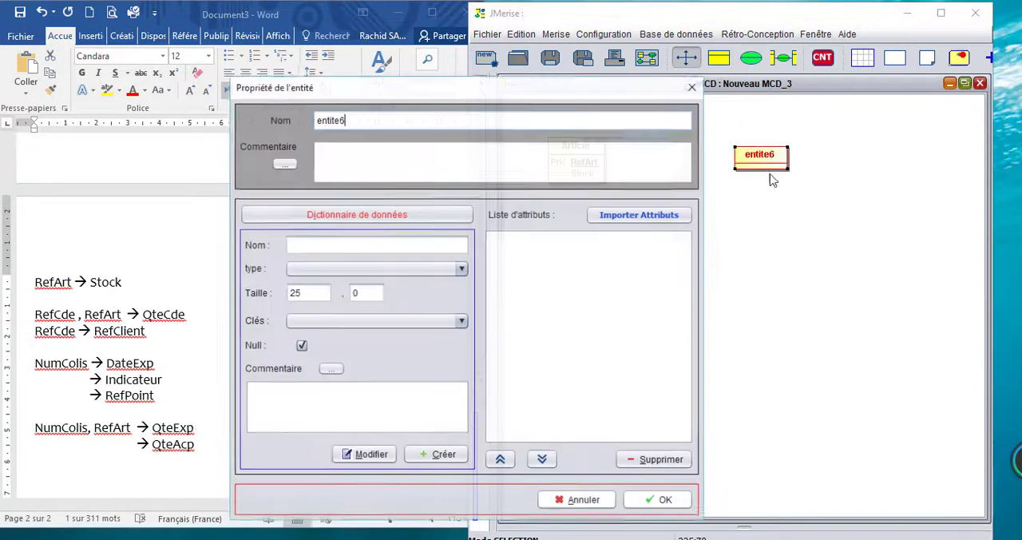
key(ctrl+a)
text(C)
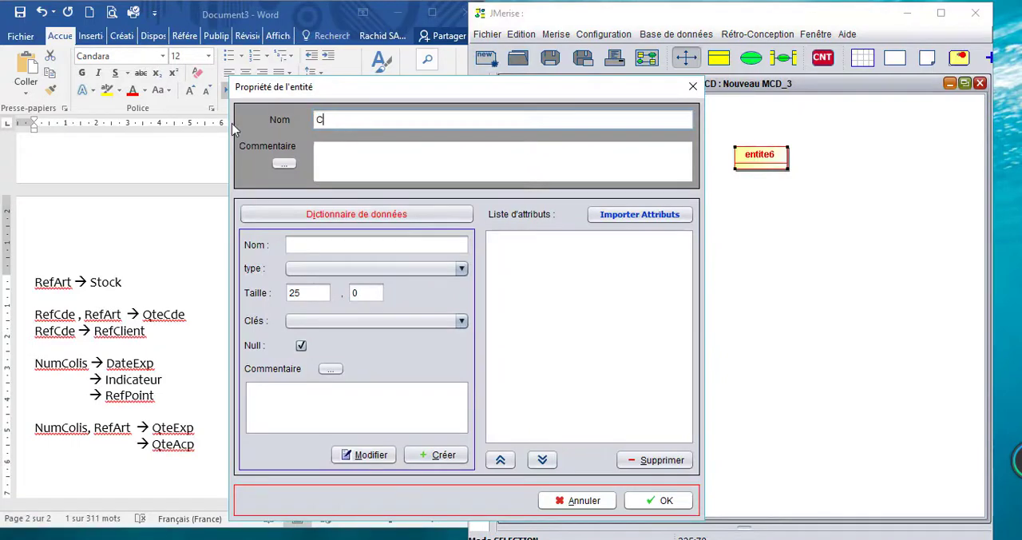
text(ommande)
drag(506, 89, 727, 32)
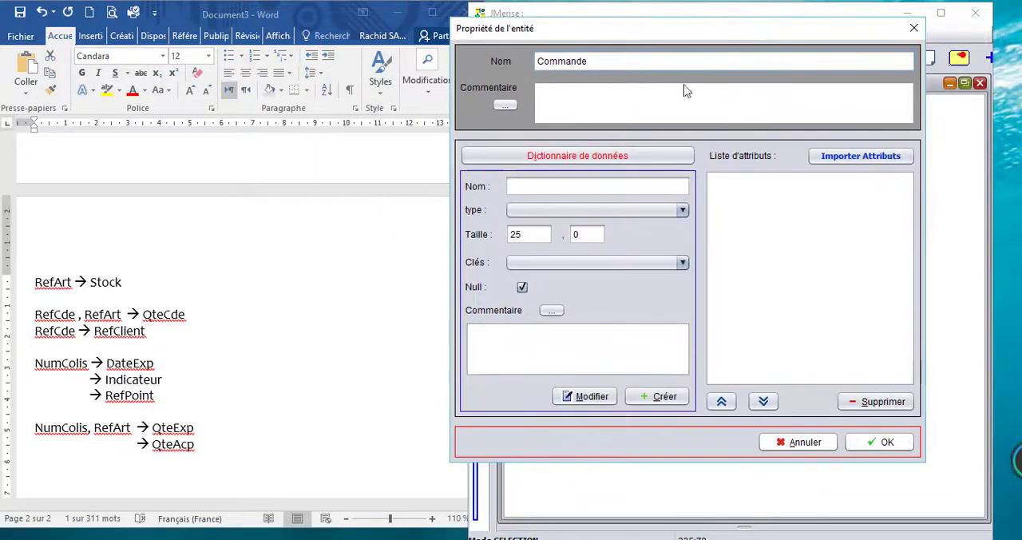
Step: Add the attribute RefCde, copied from the dependency list, to Commande as Varchar of size 20 and PRIMARY KEY, and confirm the entity's properties
click(578, 184)
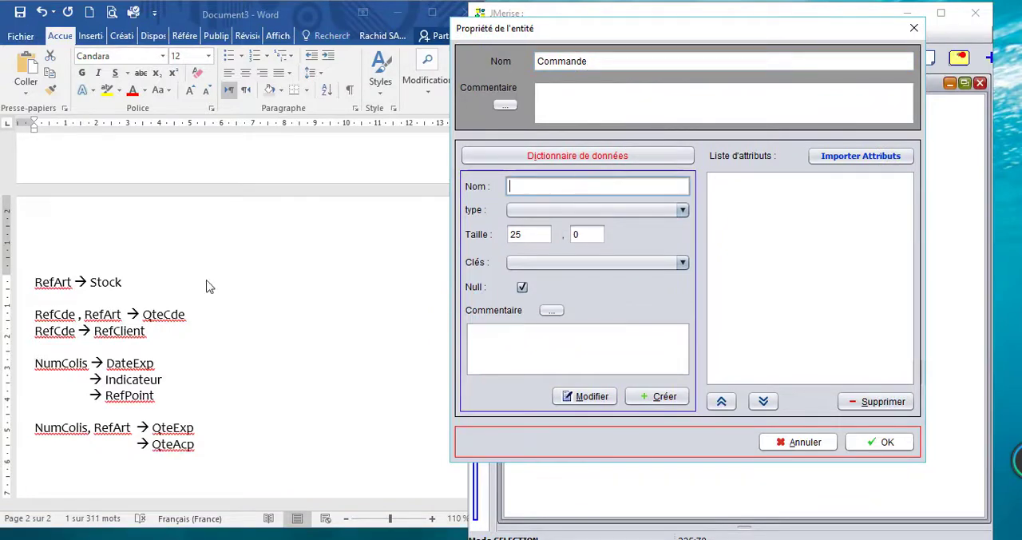
double_click(56, 313)
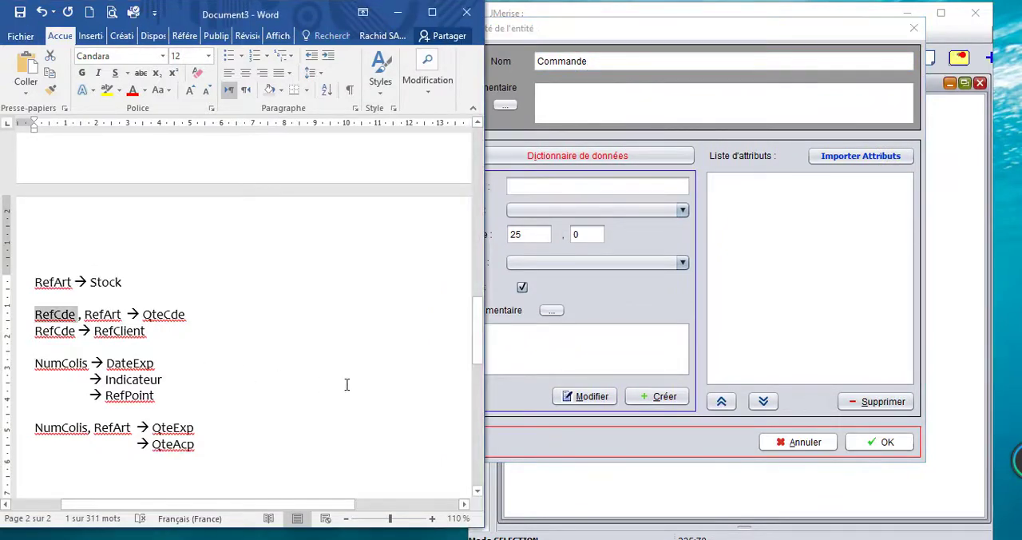
key(ctrl+c)
click(575, 185)
key(ctrl+v)
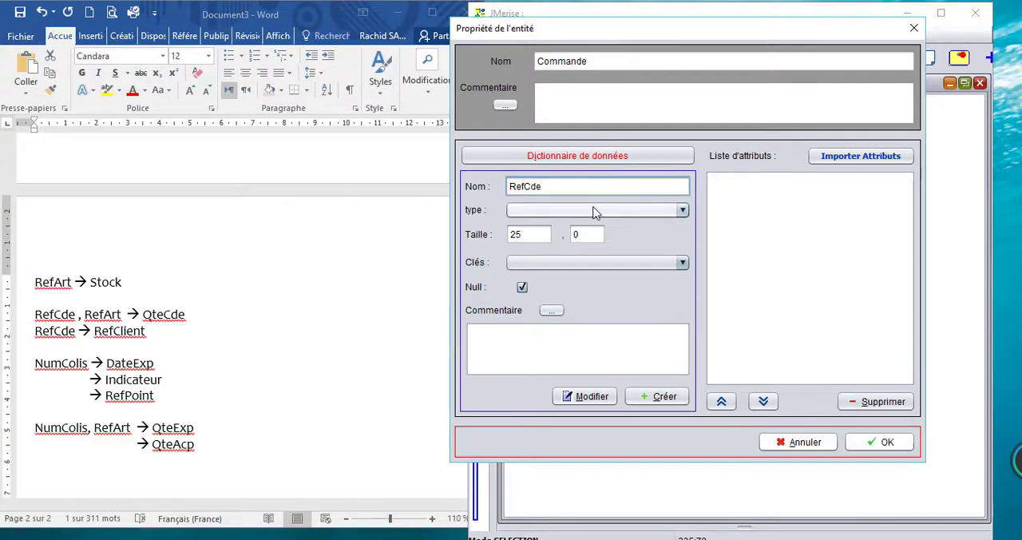
click(597, 210)
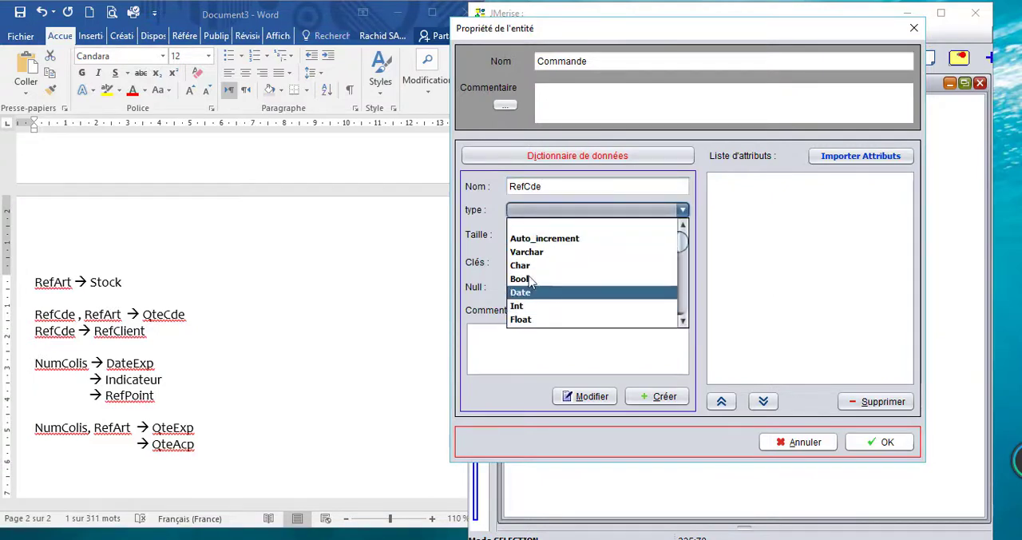
click(535, 252)
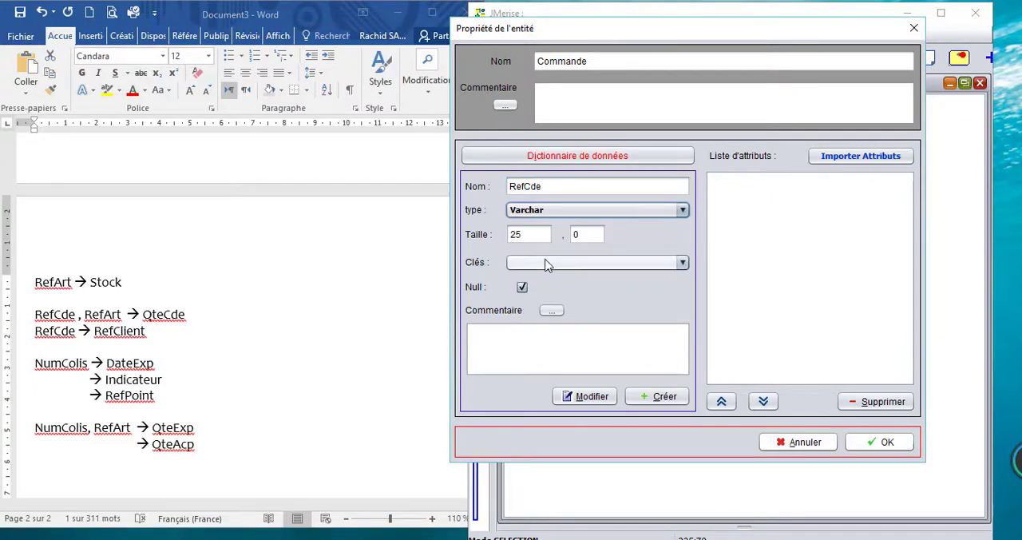
double_click(528, 233)
text(20)
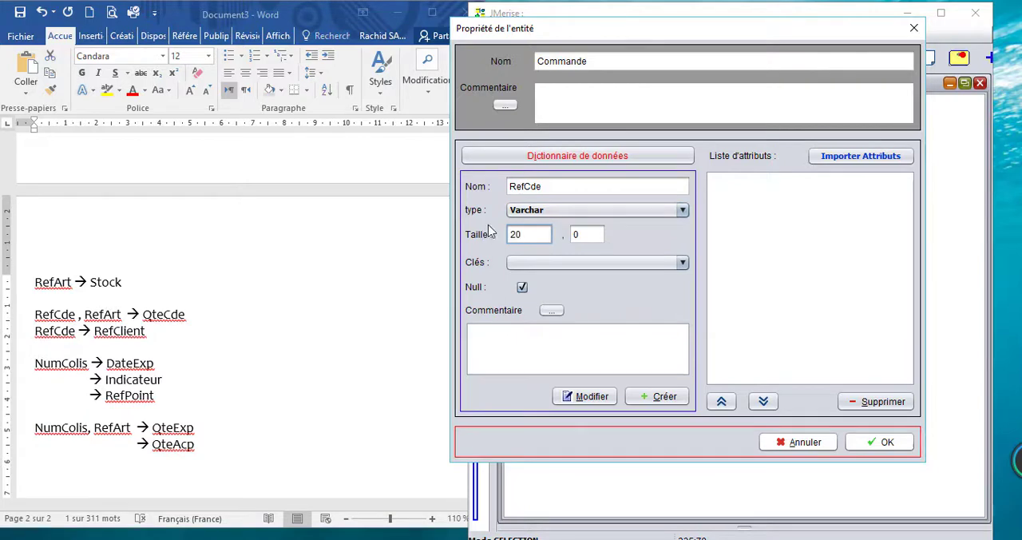
click(535, 266)
click(541, 292)
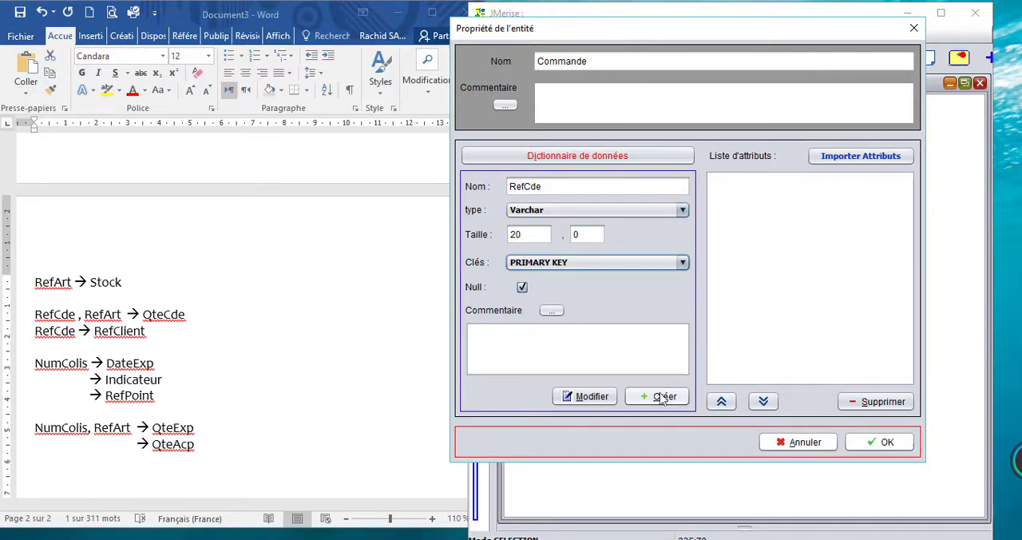
click(661, 397)
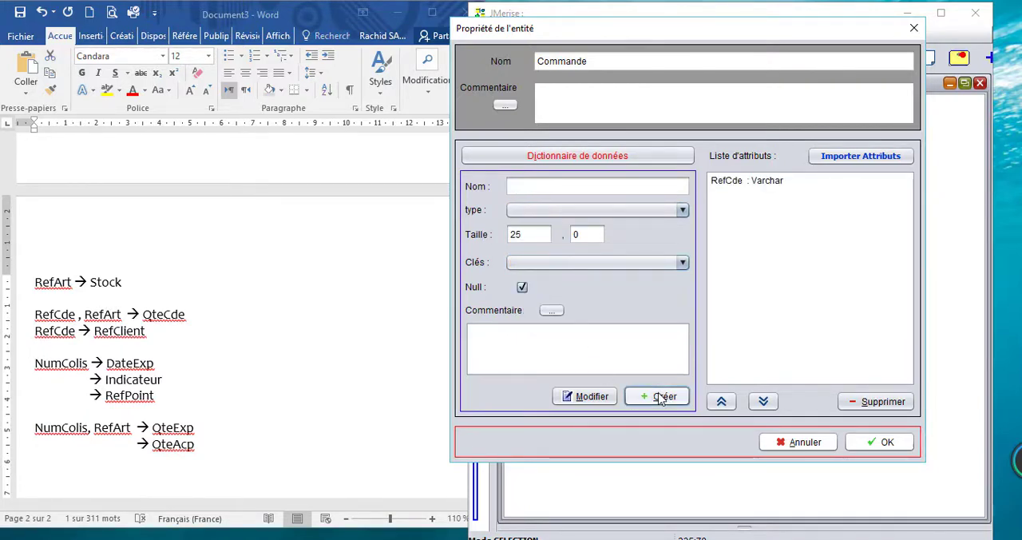
click(886, 442)
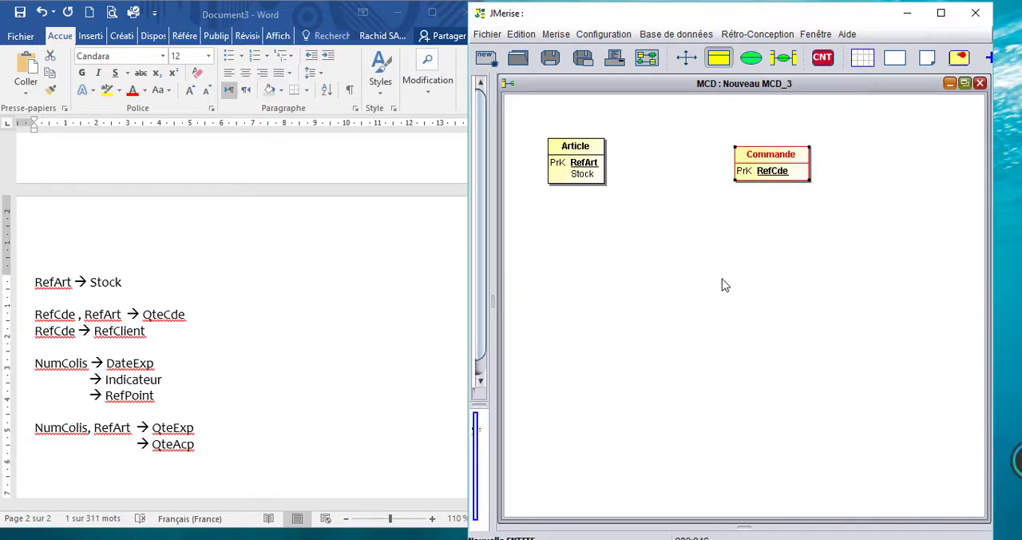
Step: Place a new entity below Commande in the MCD and name it Colis
click(772, 283)
double_click(798, 292)
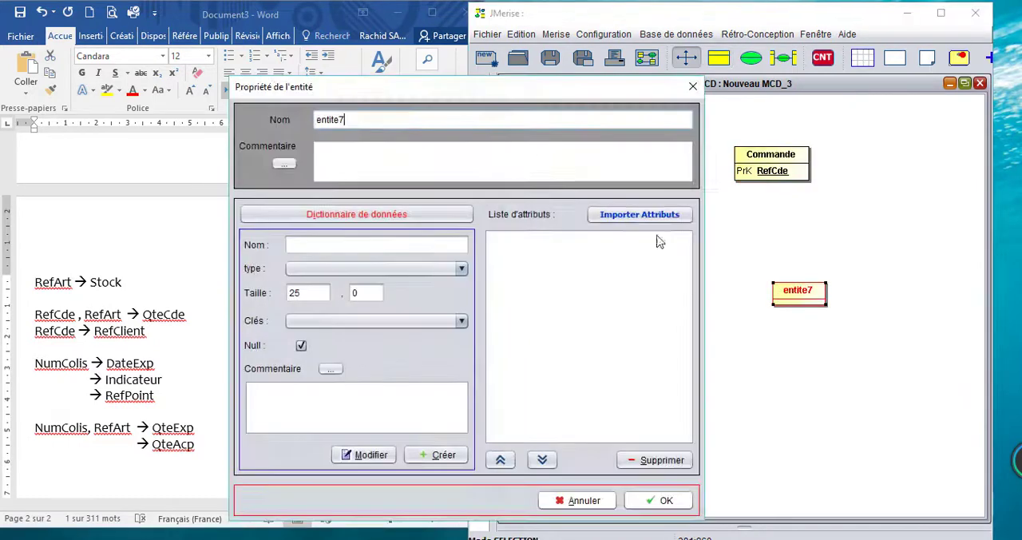
drag(370, 120, 250, 112)
text(Colis)
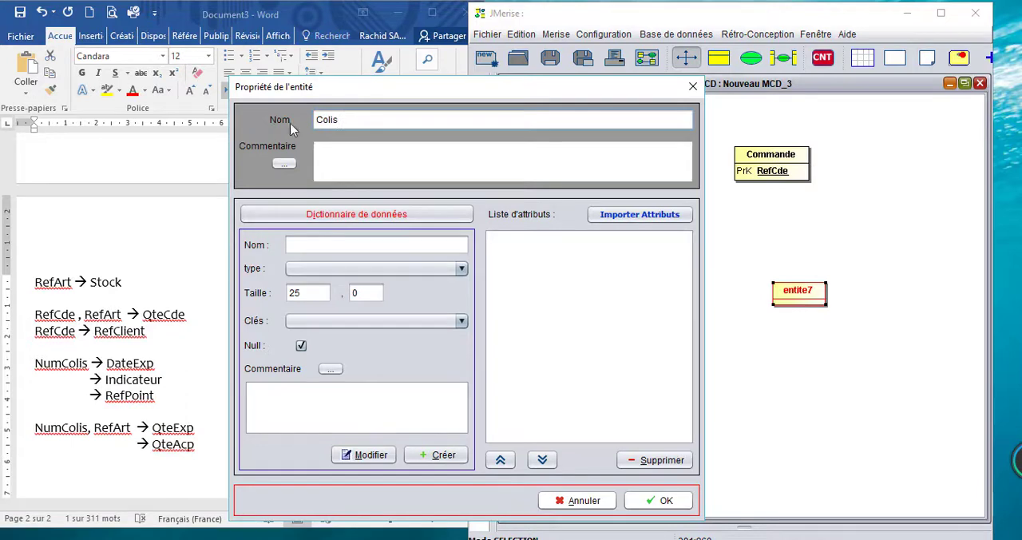
drag(483, 90, 731, 41)
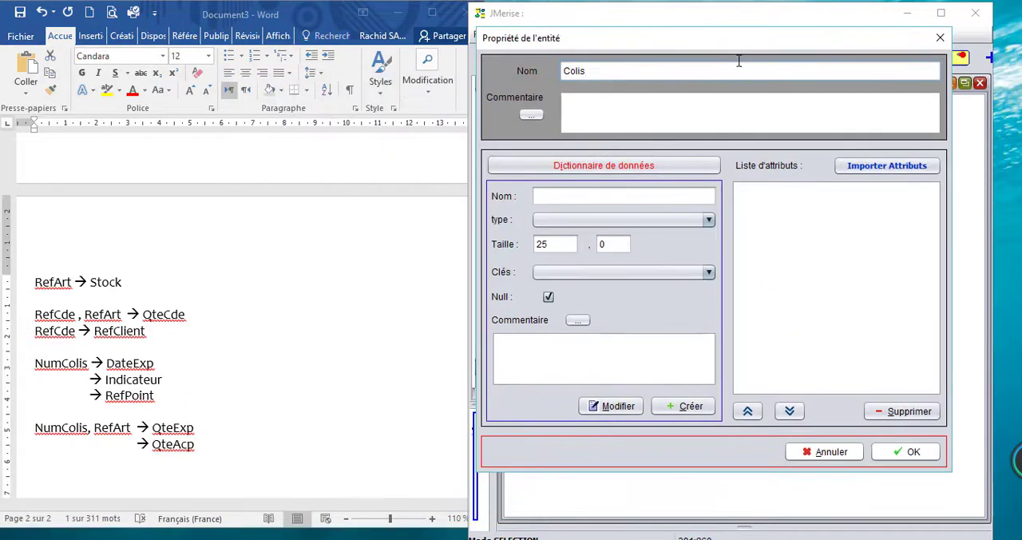
Step: Add the copied dependency line "NumColis → DateExp" to Colis as an attribute of type Varchar, size 20 and PRIMARY KEY
triple_click(78, 372)
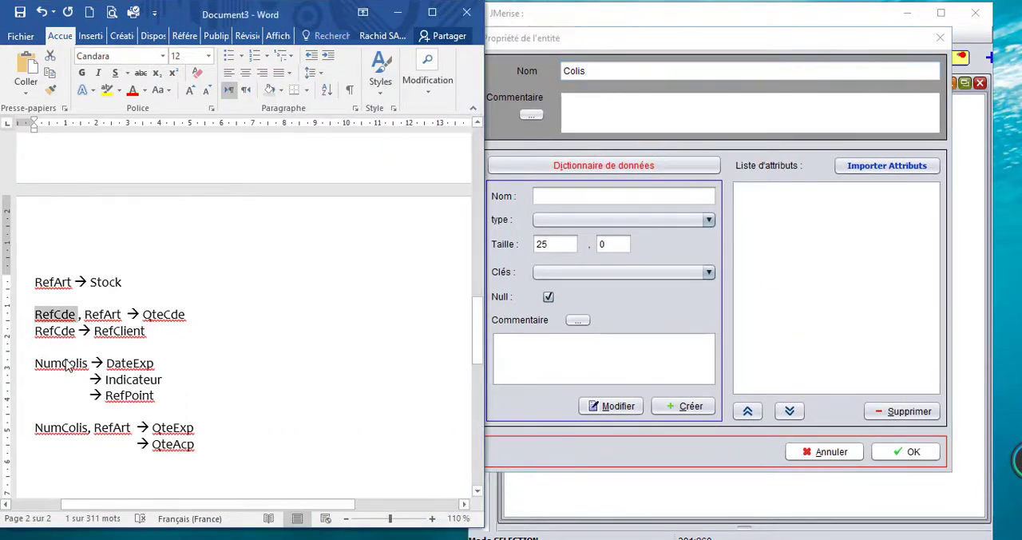
click(554, 196)
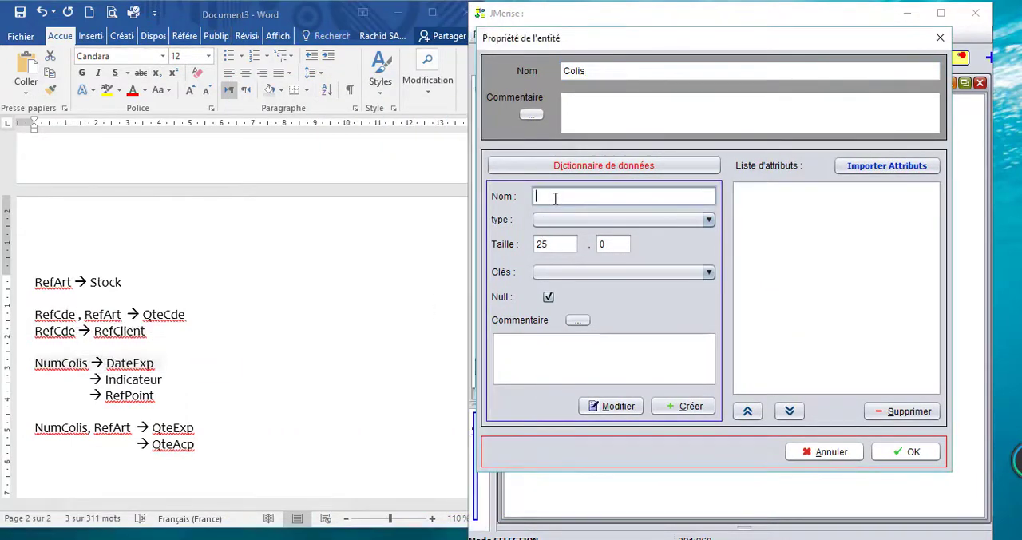
key(ctrl+v)
click(564, 222)
click(582, 261)
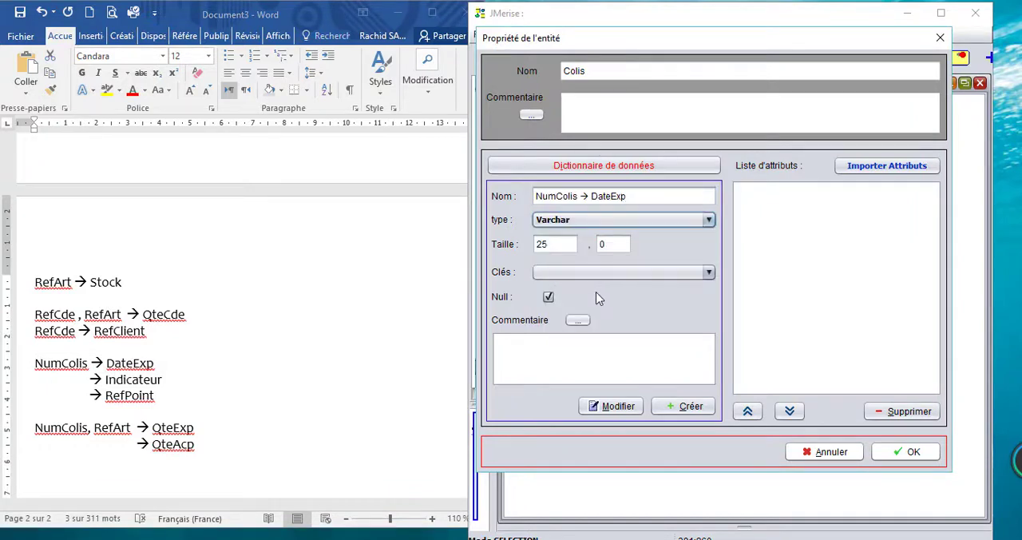
drag(556, 245, 534, 253)
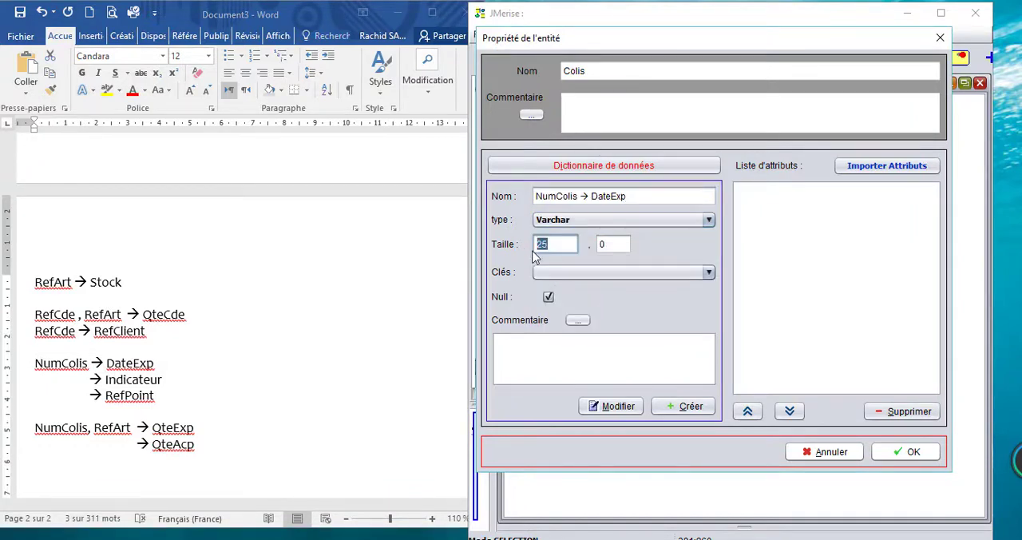
text(20)
click(572, 277)
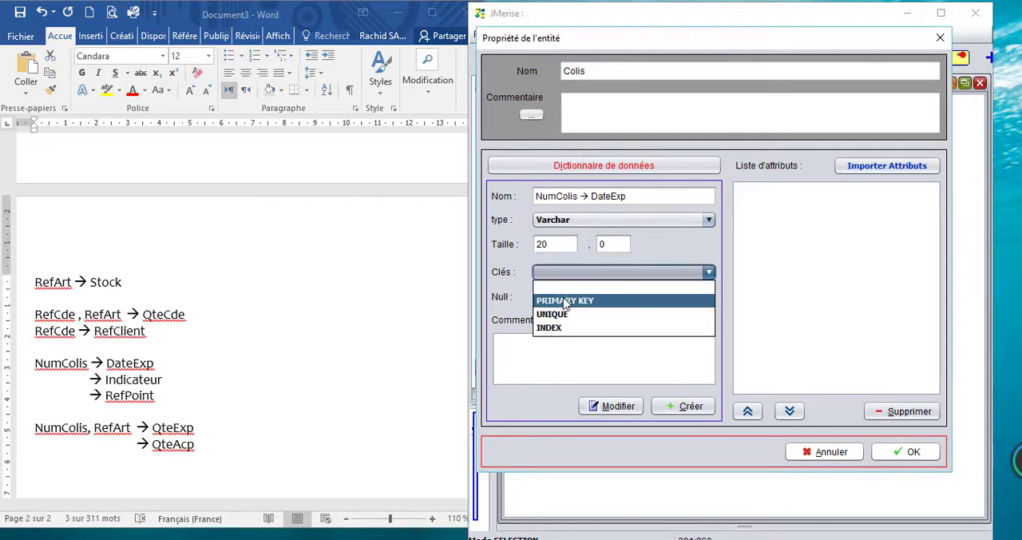
click(568, 297)
click(683, 406)
Step: Add the attribute DateExp, copied from the dependency list, to Colis with type Date
click(588, 200)
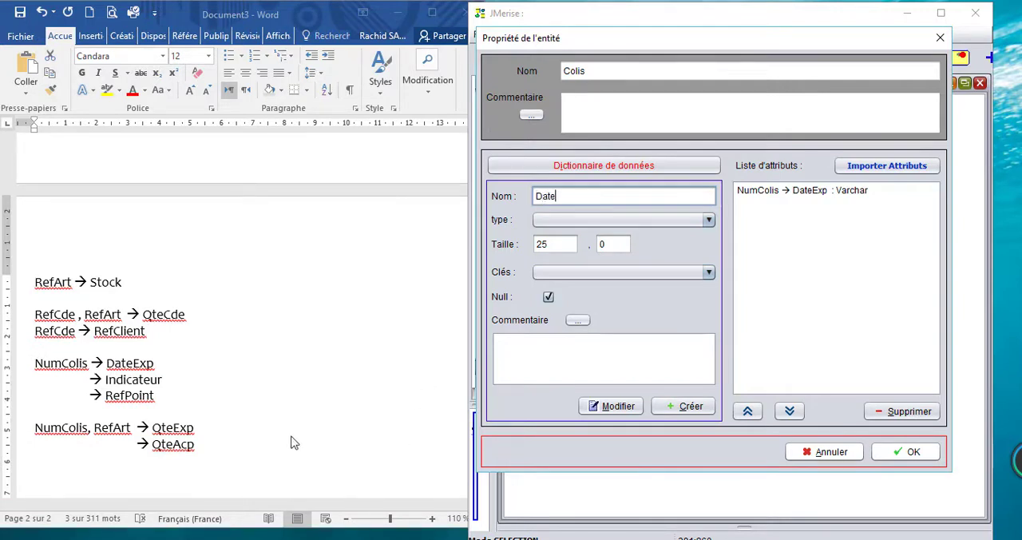
double_click(150, 368)
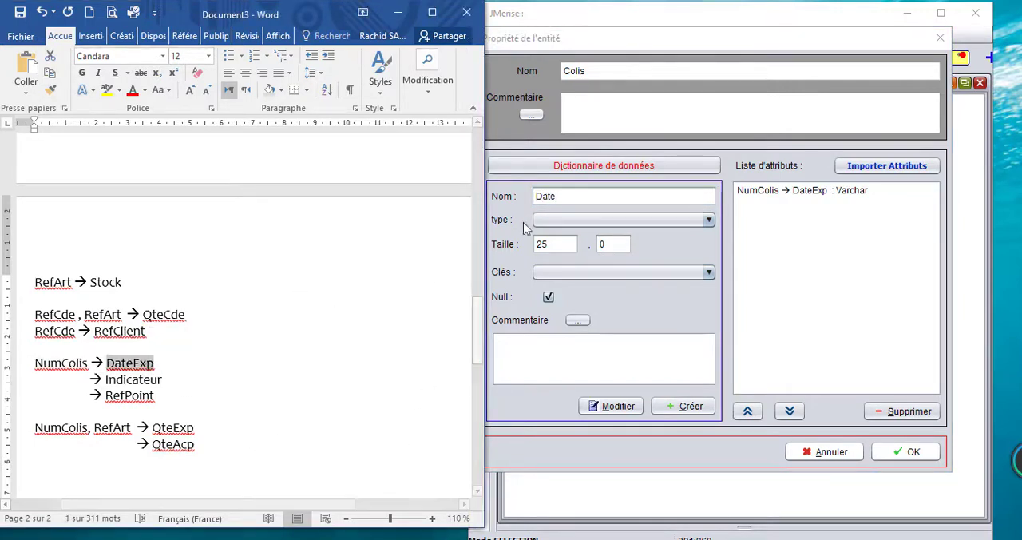
double_click(554, 199)
key(ctrl+v)
click(564, 223)
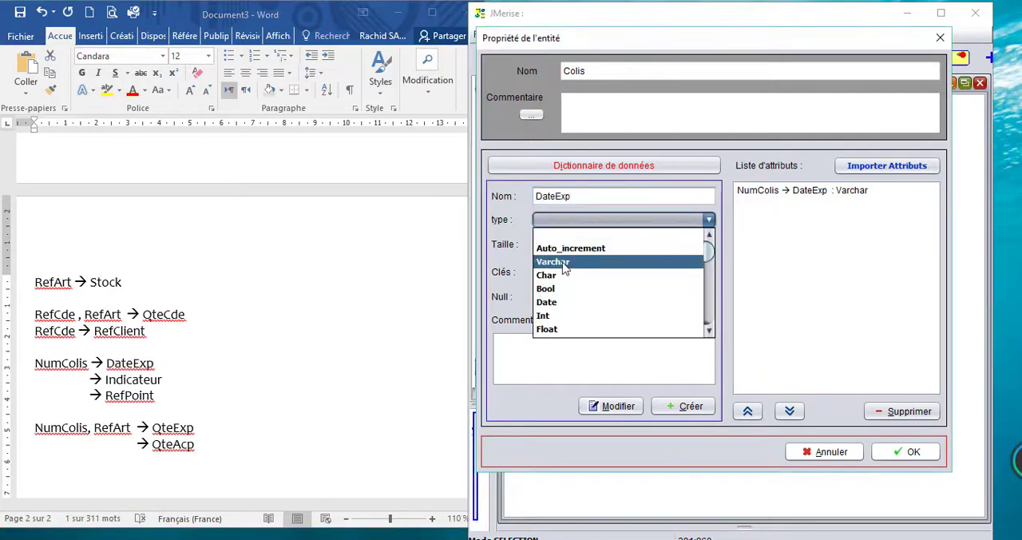
click(561, 301)
click(691, 407)
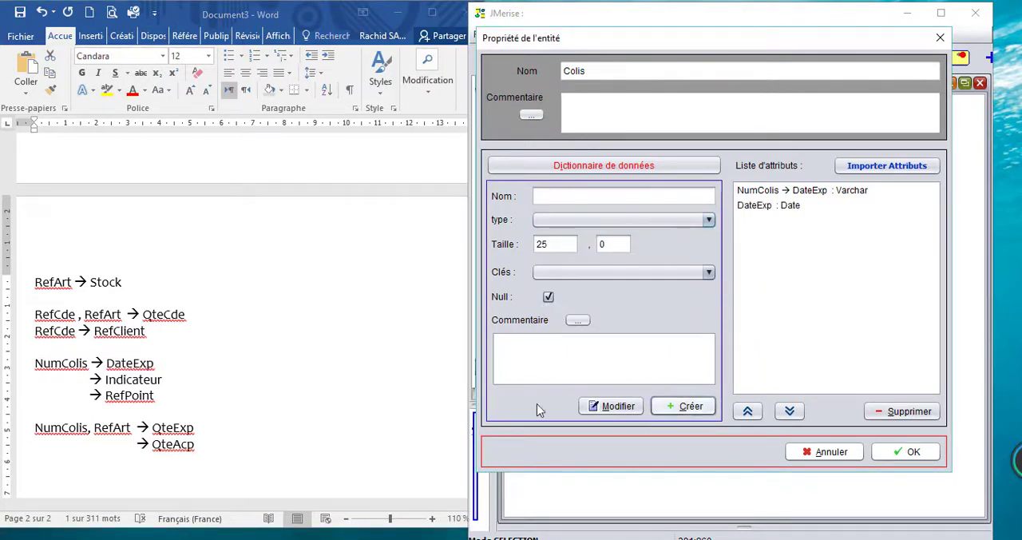
Step: Add the attribute Indicateur, copied from the dependency list, to Colis with type Bool and confirm the entity's properties
click(142, 380)
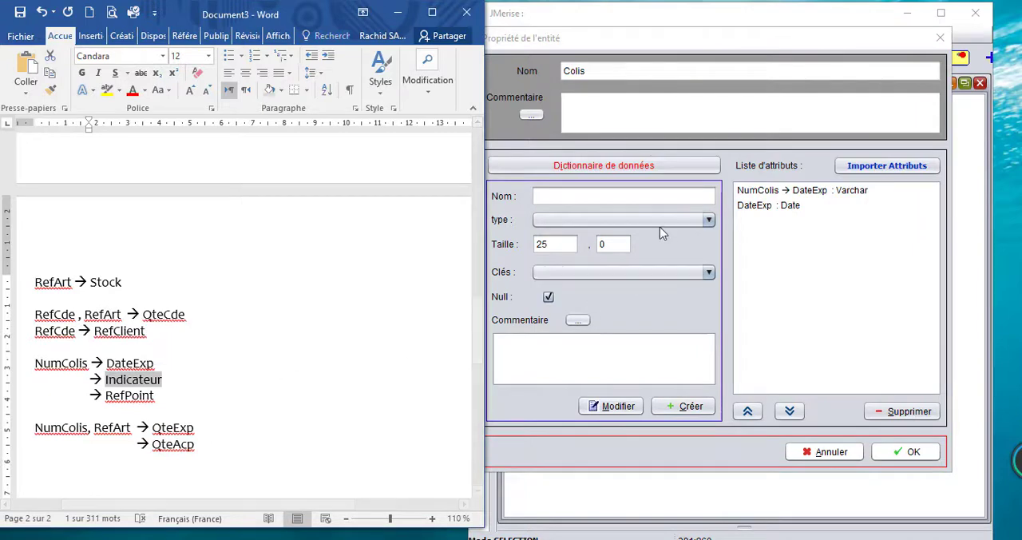
click(589, 196)
key(ctrl+v)
click(575, 219)
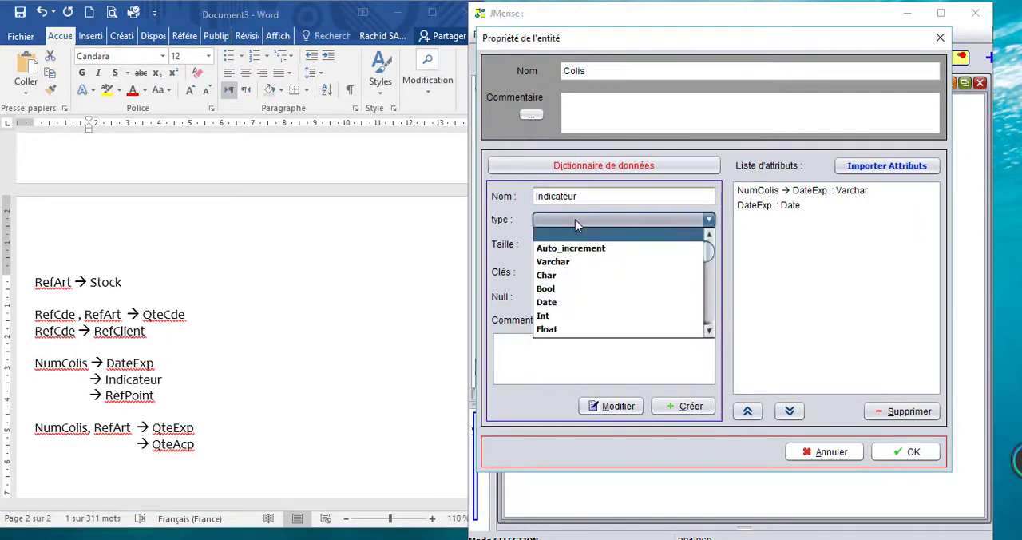
click(549, 292)
click(683, 405)
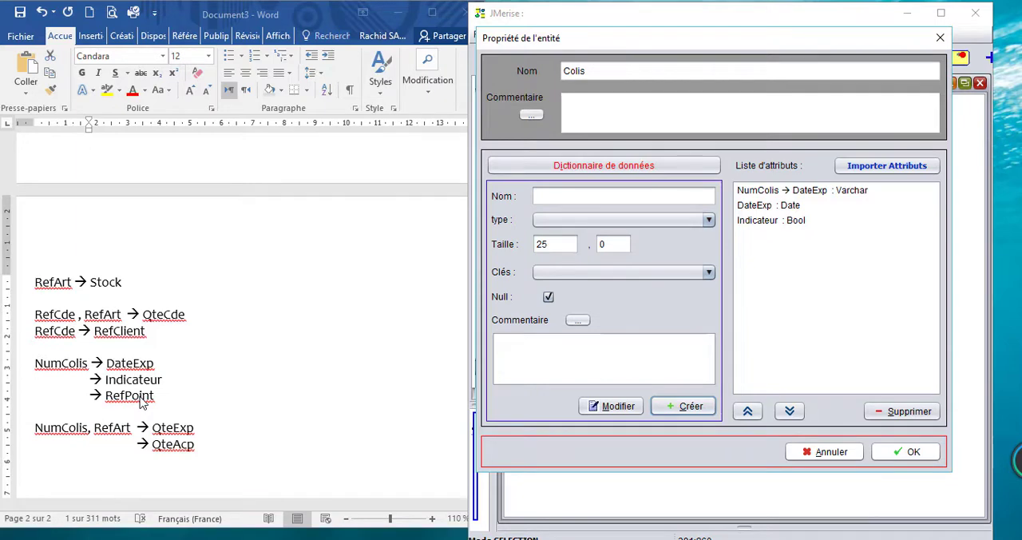
click(907, 451)
Step: Place a new entity below Colis in the MCD and name it Point distribution
click(718, 57)
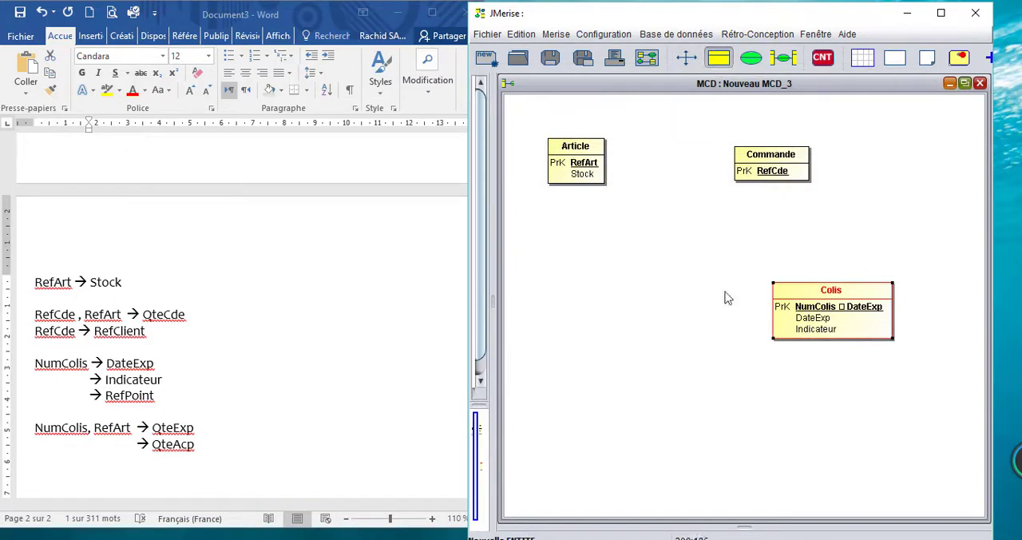
click(787, 387)
double_click(802, 403)
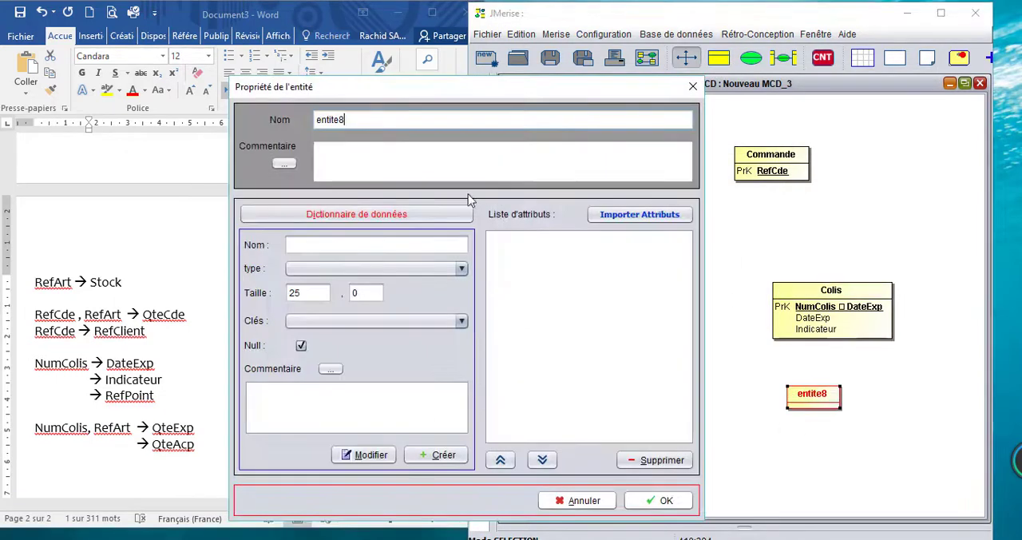
drag(390, 118, 274, 122)
text(Poin)
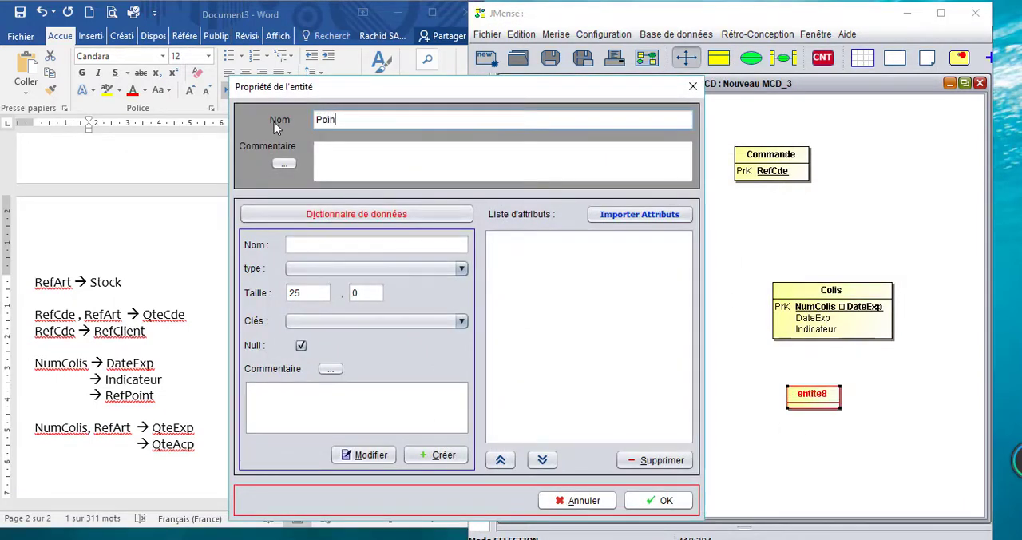
text(t distrbu)
text(tion)
text(i)
Step: Add the attribute RefPoint, copied from the dependency list, to Point distribution as Varchar, size 20 and PRIMARY KEY, and confirm the entity's properties
click(346, 244)
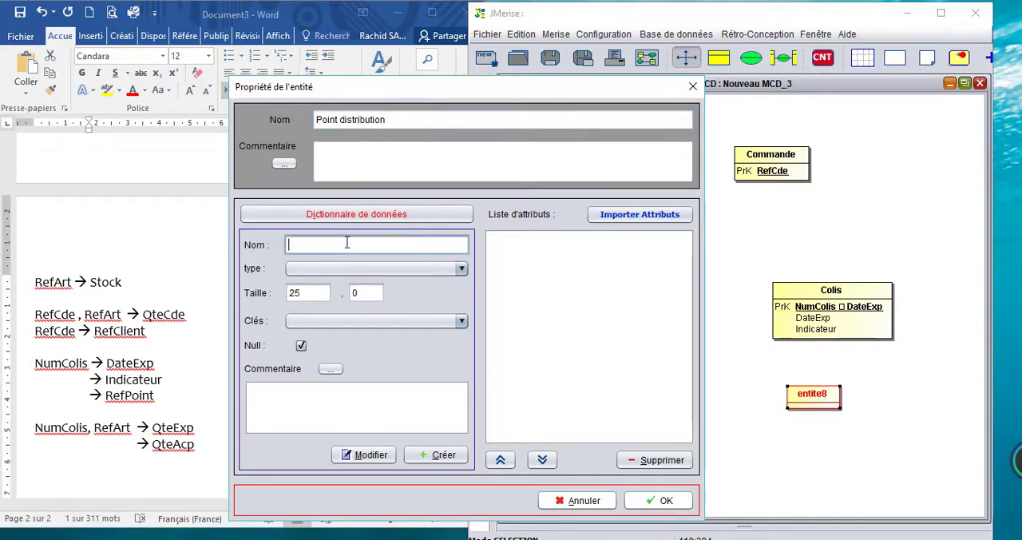
drag(462, 105, 731, 69)
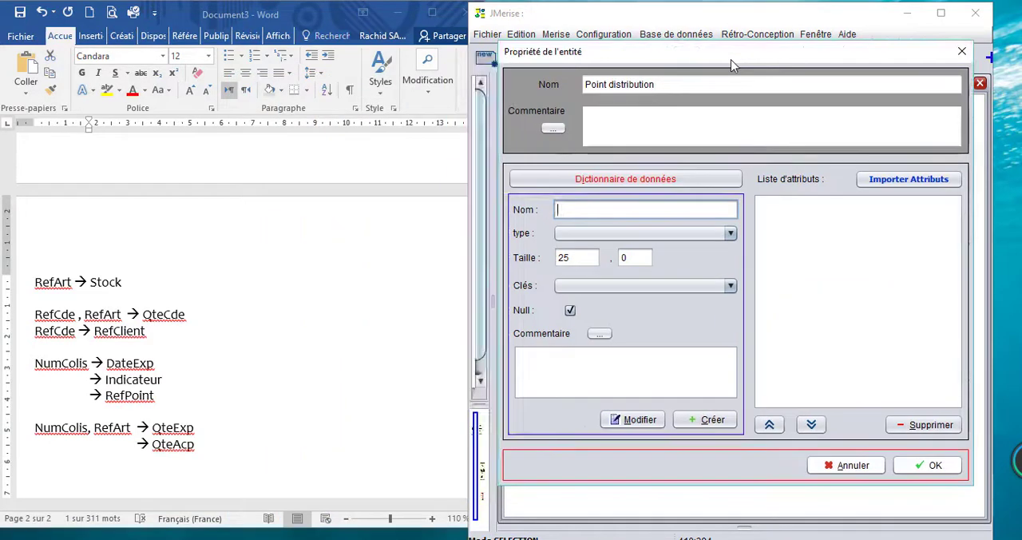
double_click(131, 397)
key(ctrl+c)
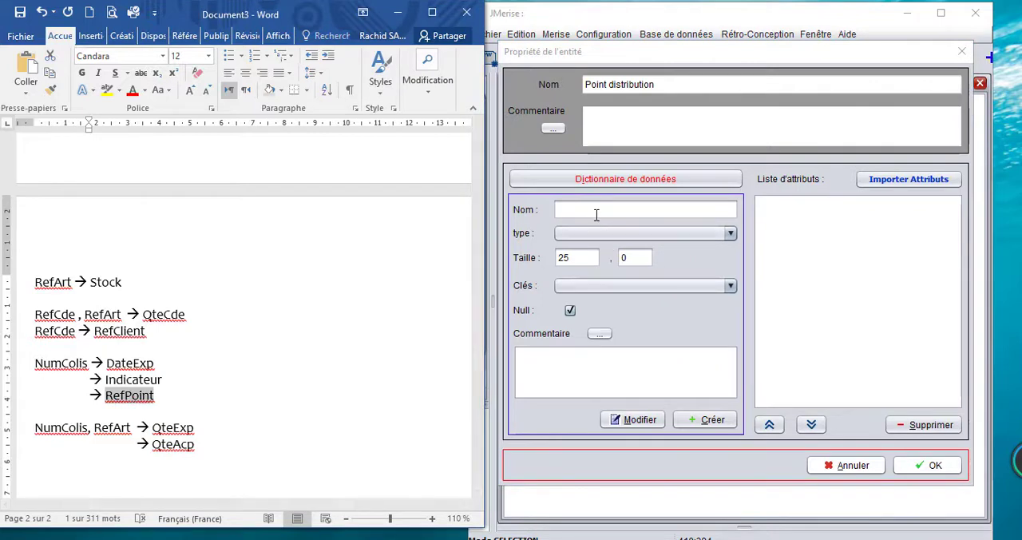
click(595, 211)
key(ctrl+v)
click(595, 232)
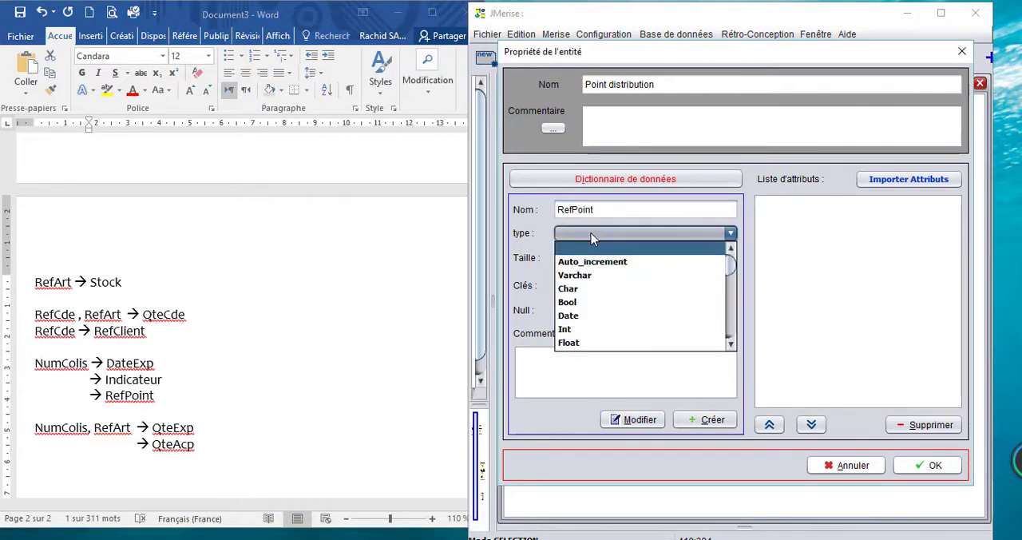
click(575, 275)
click(587, 285)
click(587, 294)
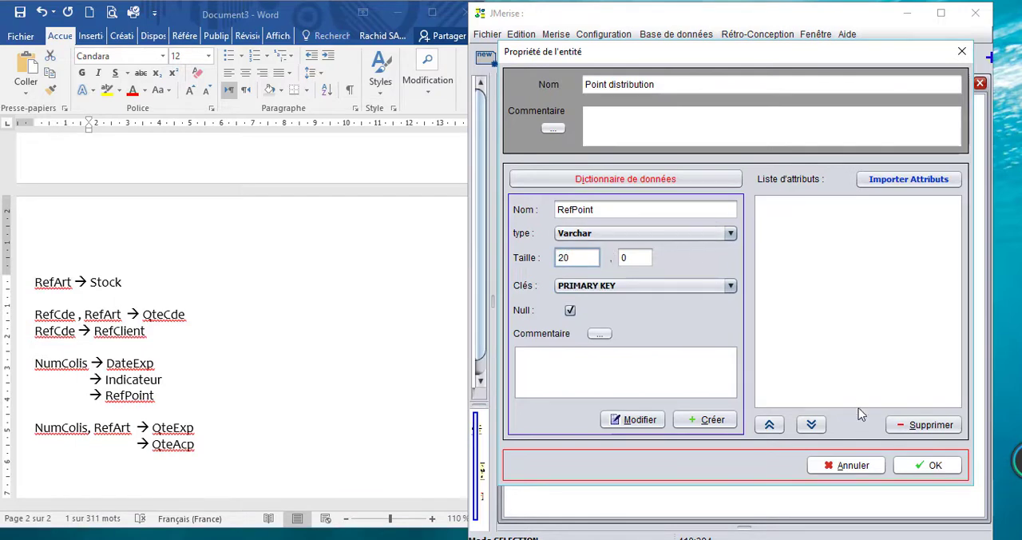
click(705, 419)
click(906, 464)
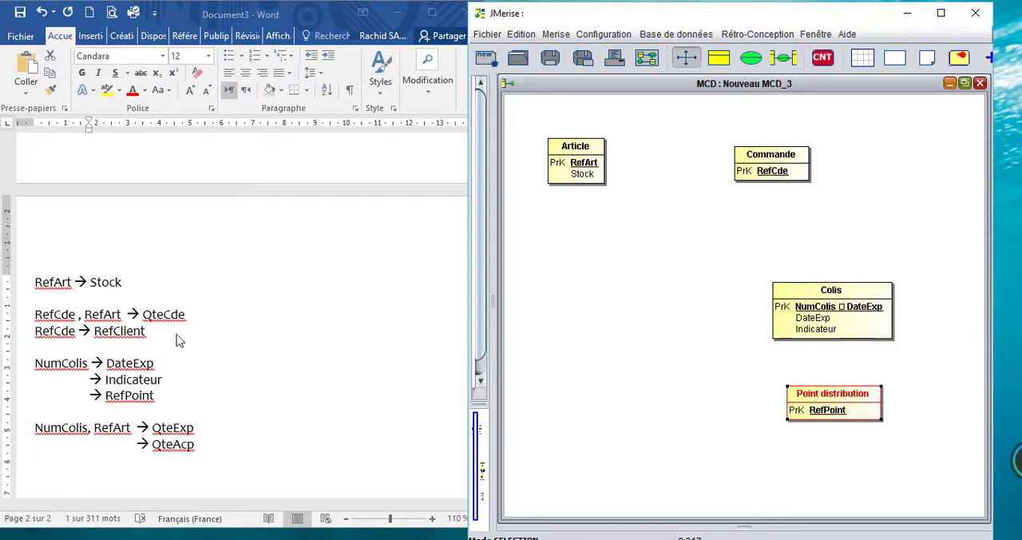
Step: Place a new entity below Article in the MCD and name it Client
click(719, 58)
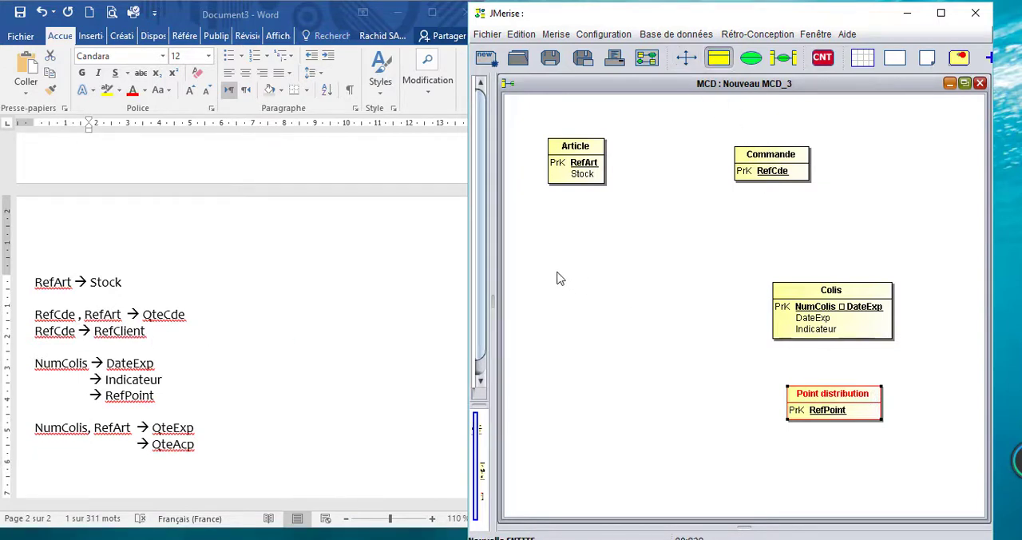
click(600, 279)
double_click(604, 280)
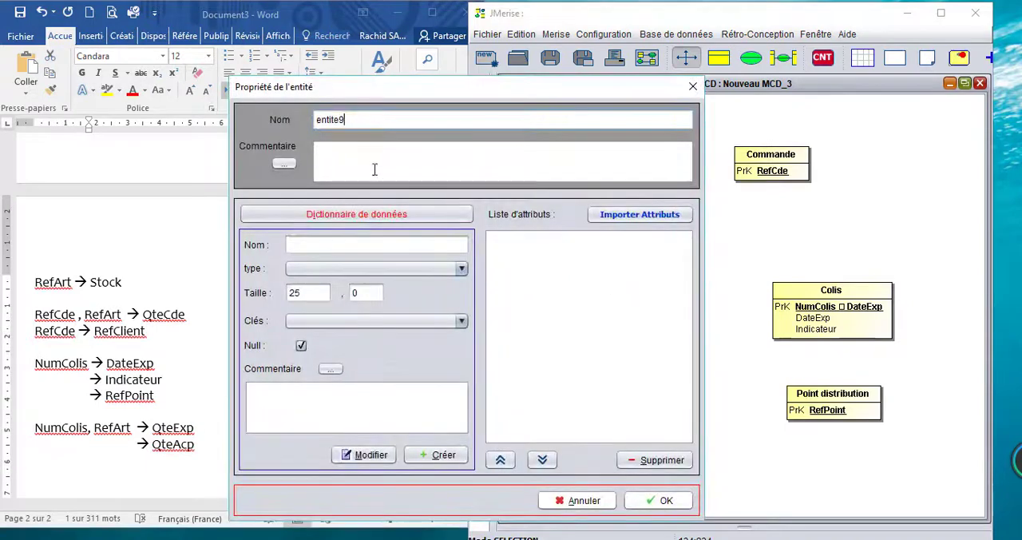
drag(367, 127, 269, 119)
text(C)
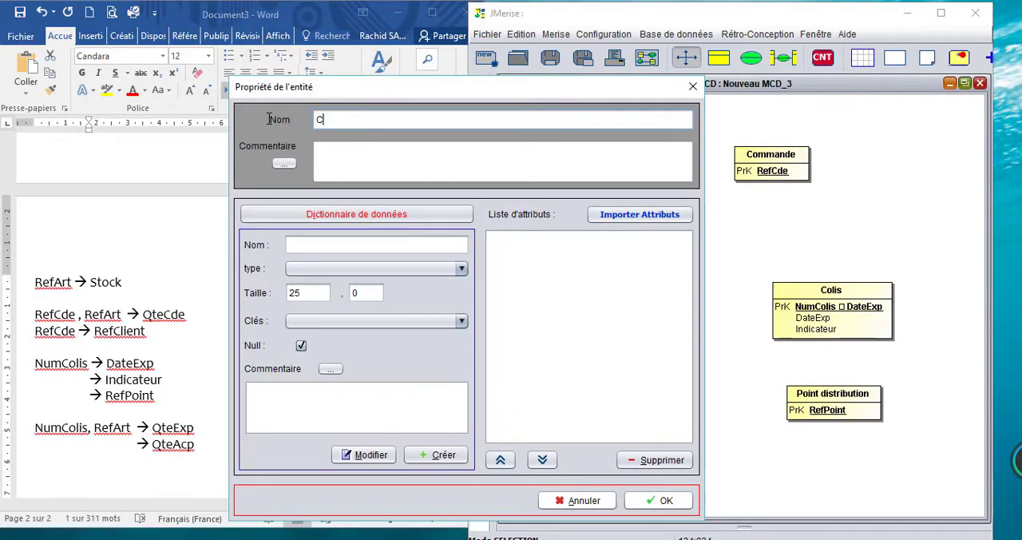
text(lient)
key(Tab)
Step: Add the attribute RefClient, copied from the dependency list, to Client as Varchar, size 20 and PRIMARY KEY, and confirm the entity's properties
click(329, 247)
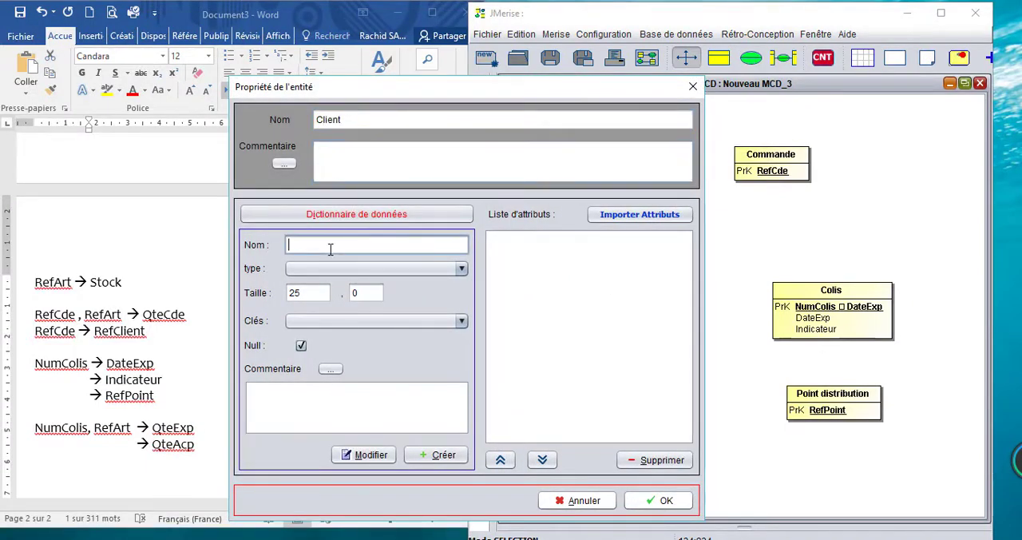
double_click(124, 335)
click(562, 448)
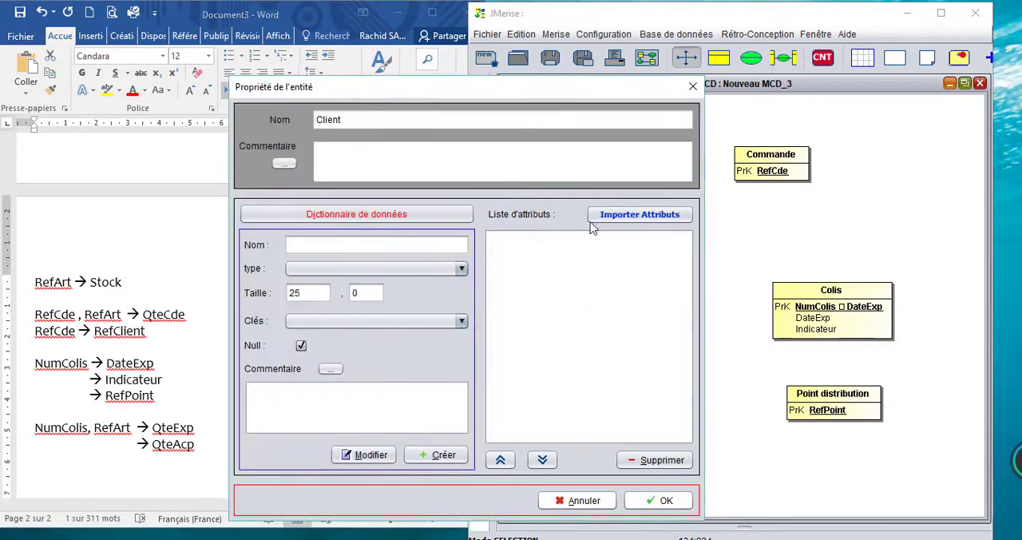
drag(521, 90, 823, 43)
click(655, 203)
key(ctrl+v)
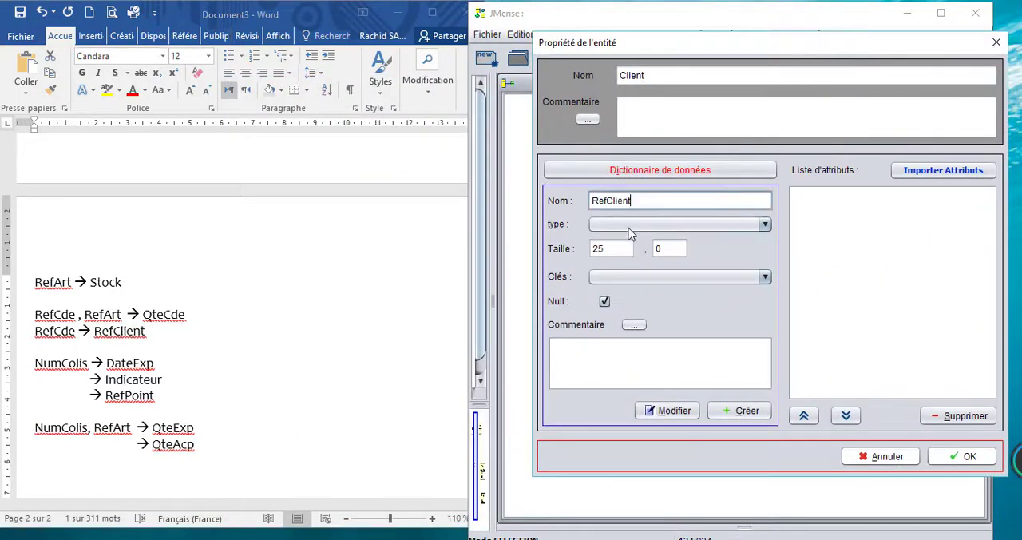
click(629, 227)
click(611, 267)
drag(615, 248, 499, 251)
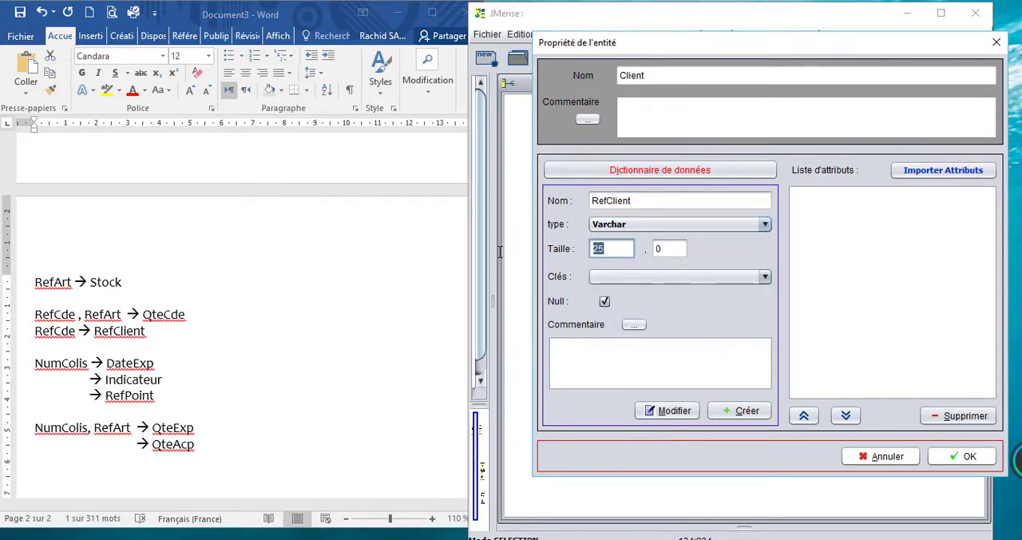
text(2)
click(614, 278)
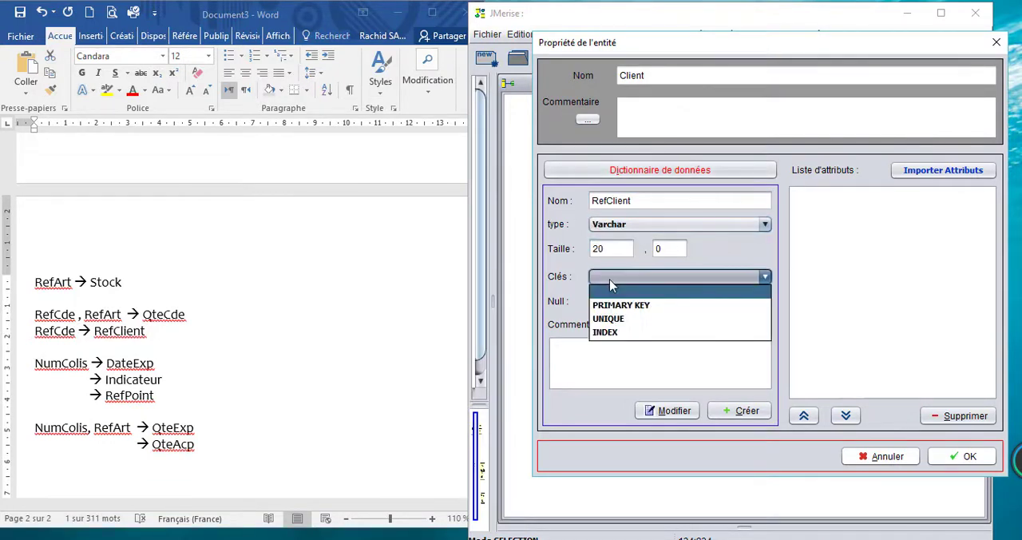
click(622, 302)
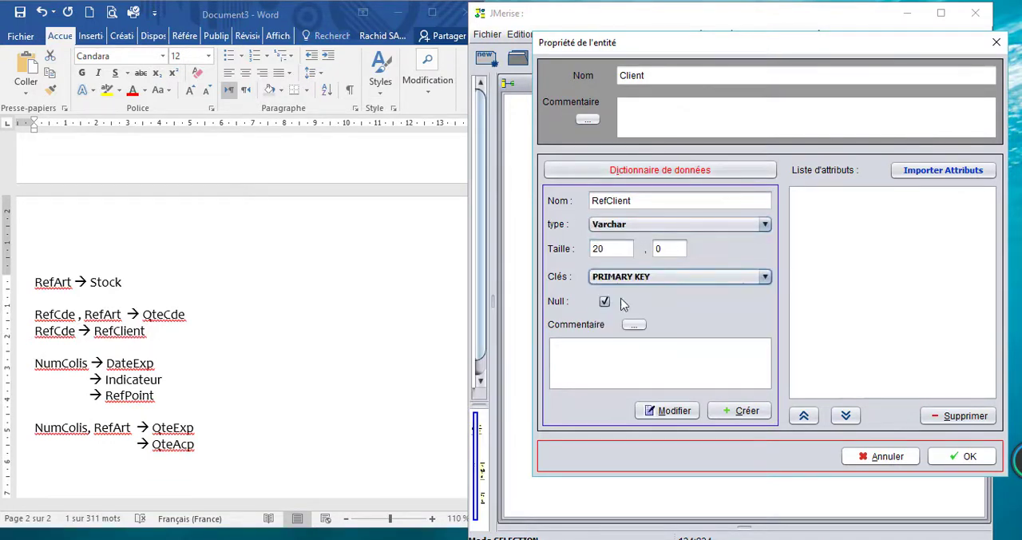
click(734, 410)
click(942, 458)
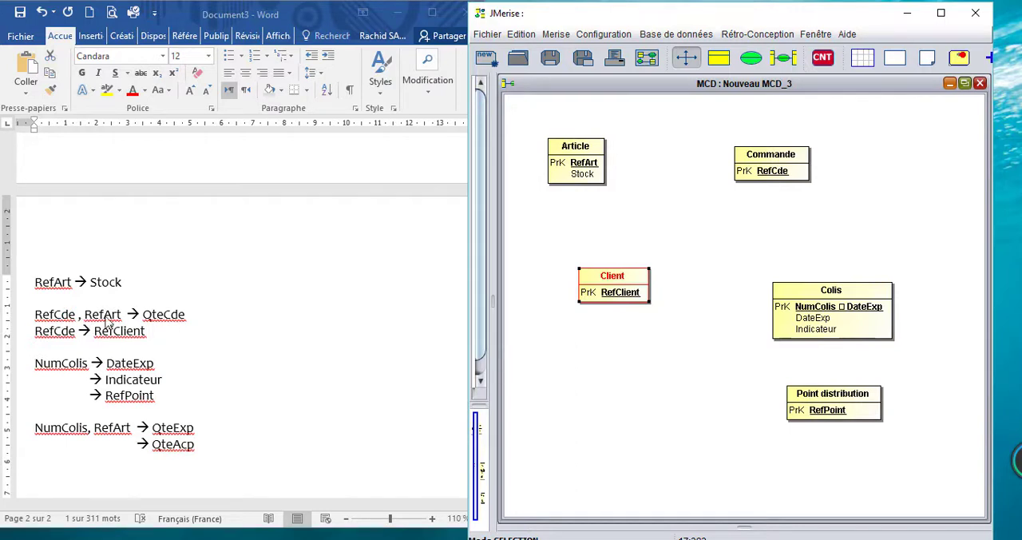
Step: Move Commande farther from Article and place a new relation named avoir between the two entities
drag(763, 160, 800, 153)
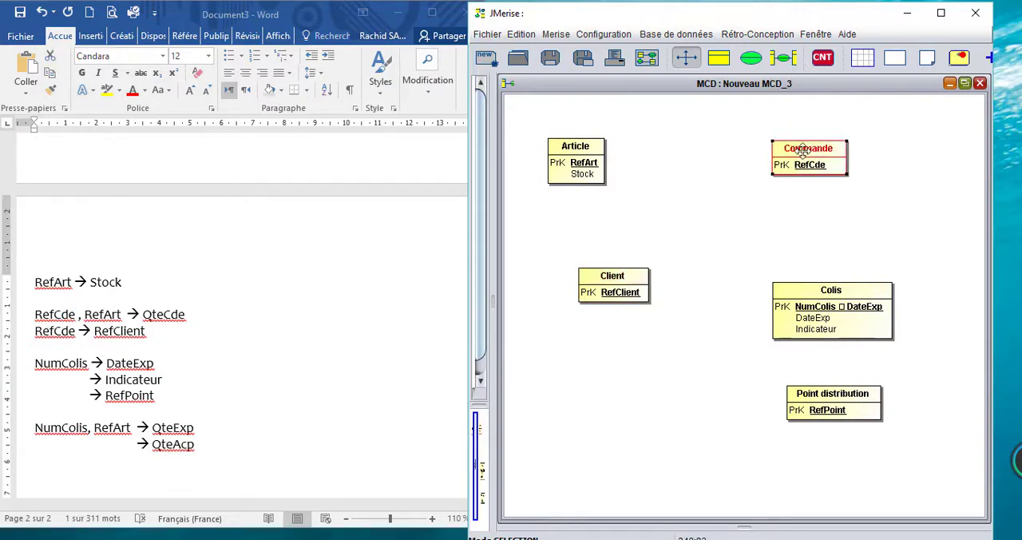
click(751, 57)
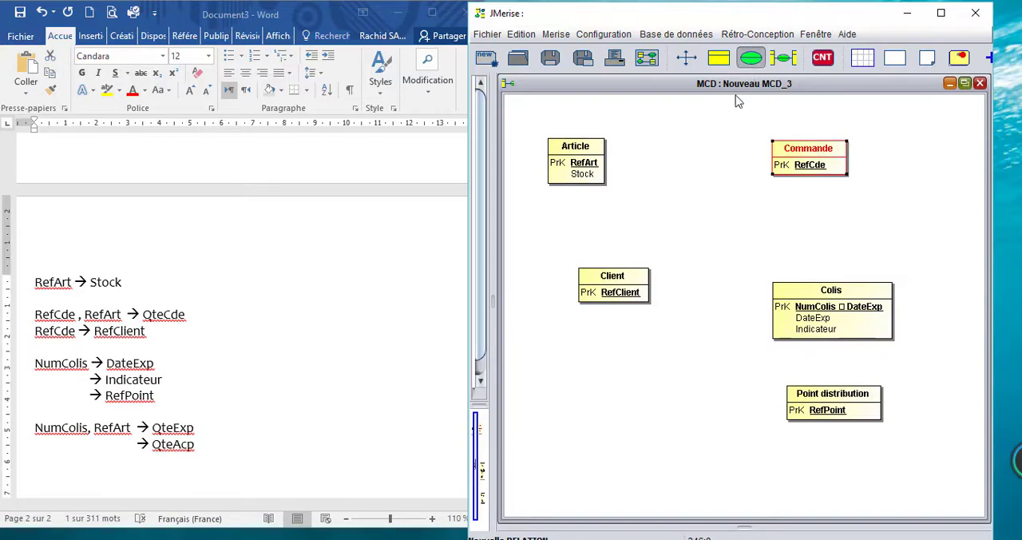
click(673, 163)
double_click(702, 164)
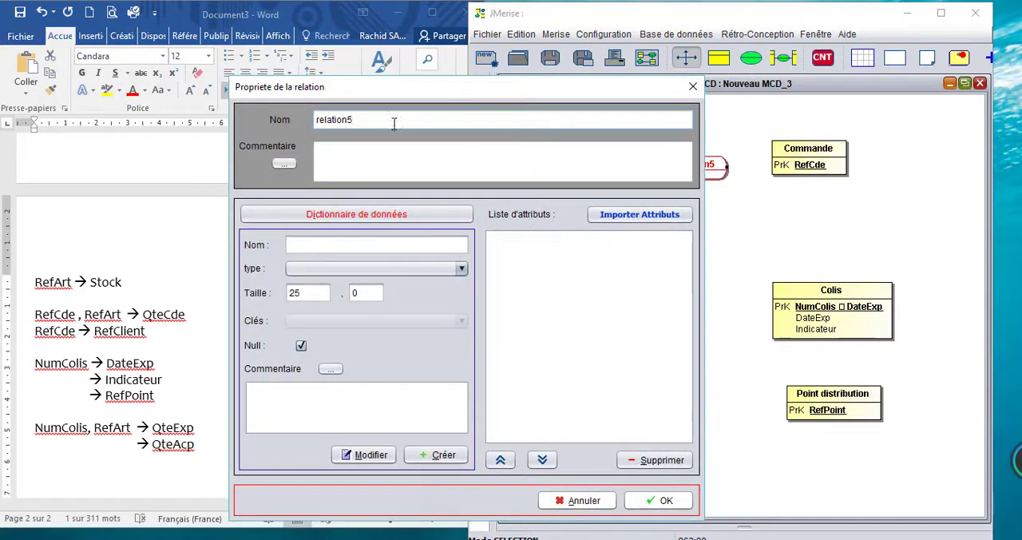
double_click(393, 122)
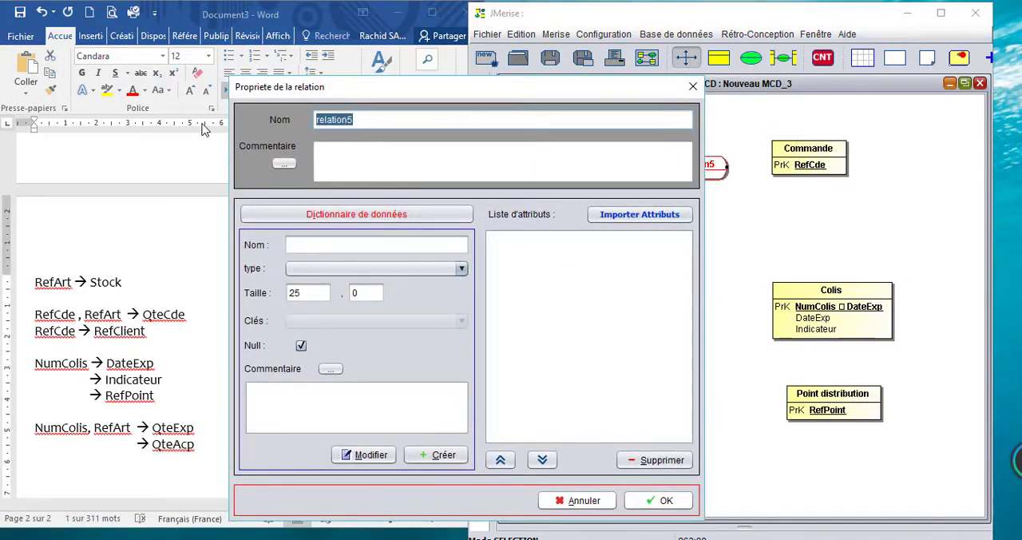
text(avoir)
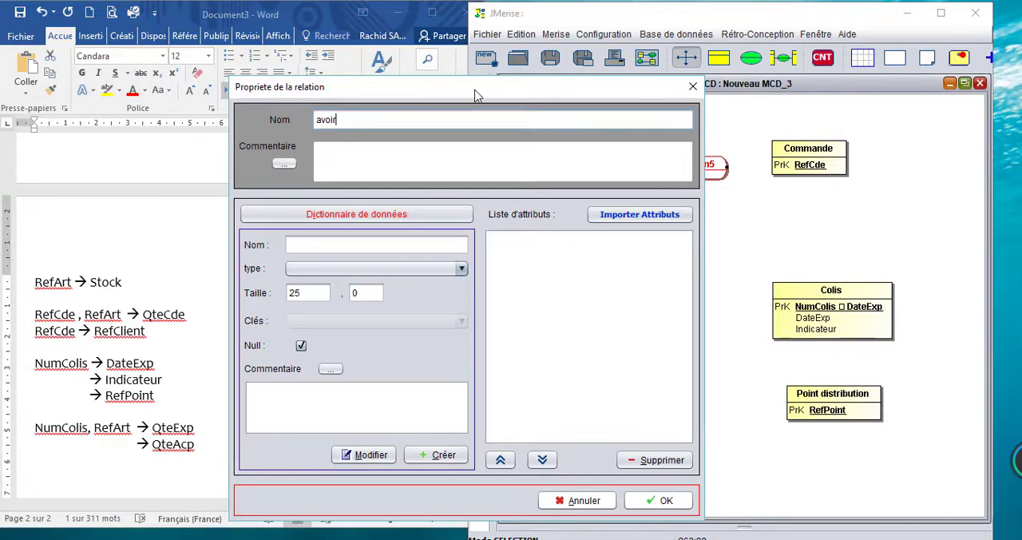
Step: Add the attribute QteCde, copied from the dependency list, to the avoir relation with type Int and confirm the relation's properties
drag(472, 89, 715, 80)
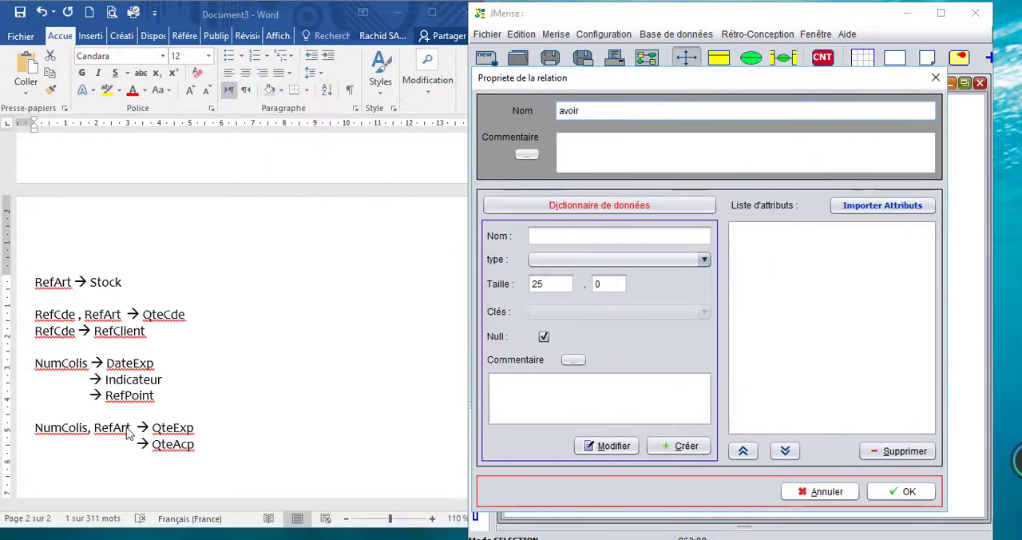
double_click(169, 316)
click(566, 235)
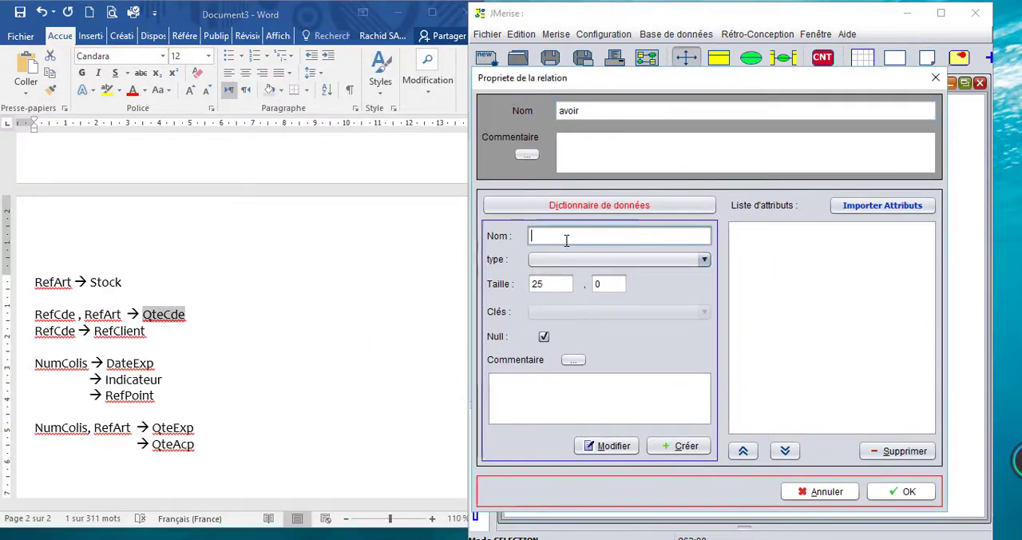
key(ctrl+v)
click(560, 258)
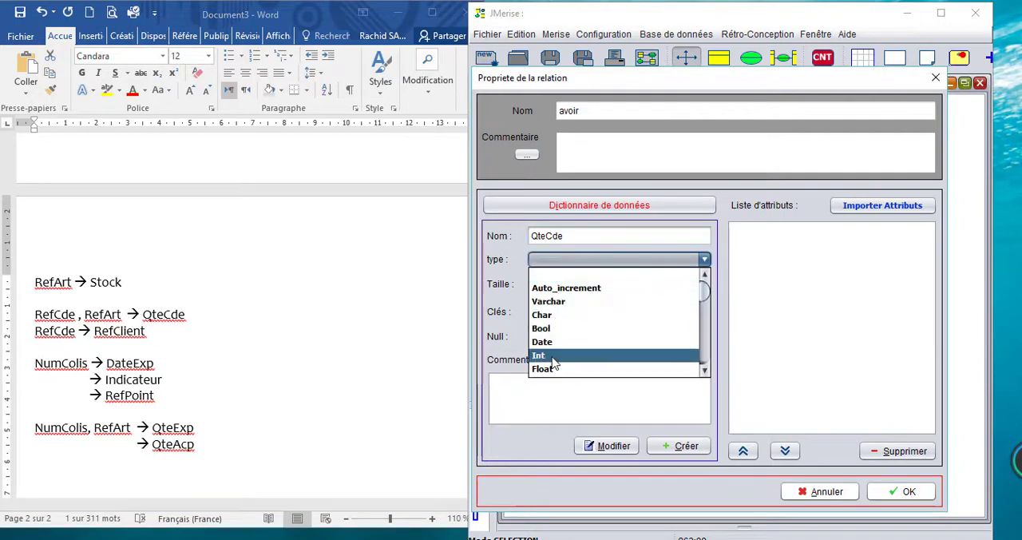
click(551, 358)
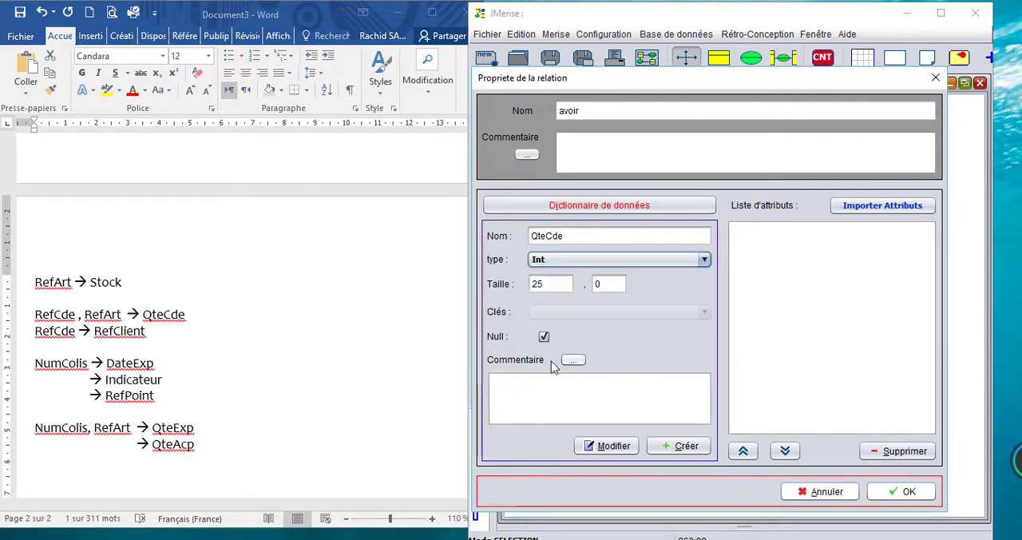
click(684, 447)
click(900, 491)
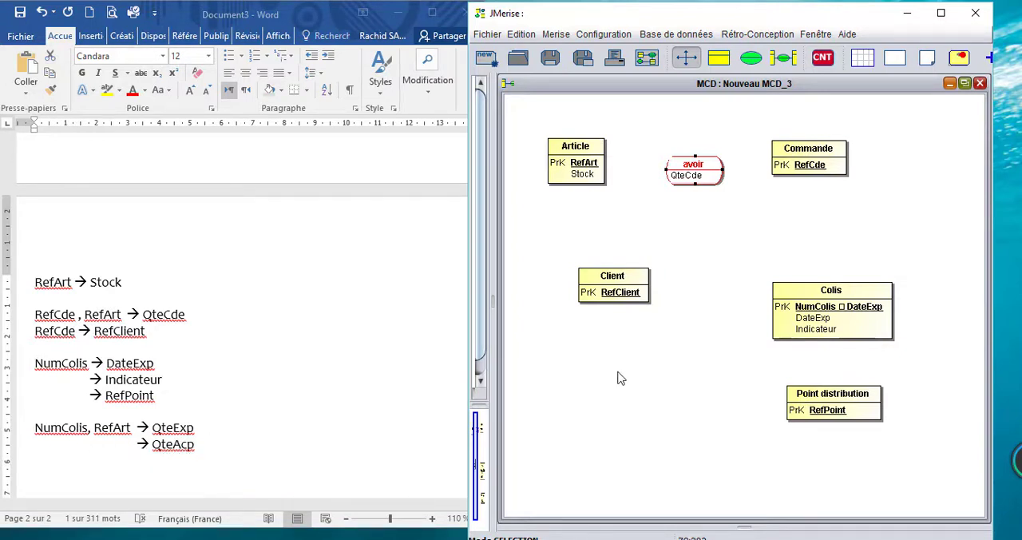
Step: Move Client near Commande and Colis below Article, and place a new relation named avoir colis between Article and Colis
drag(644, 271, 946, 221)
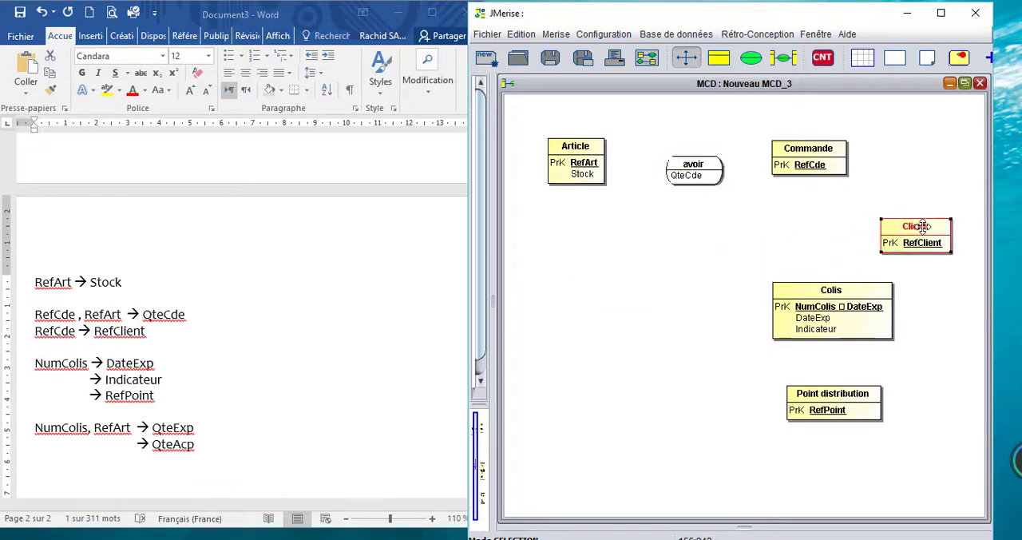
drag(857, 292, 646, 314)
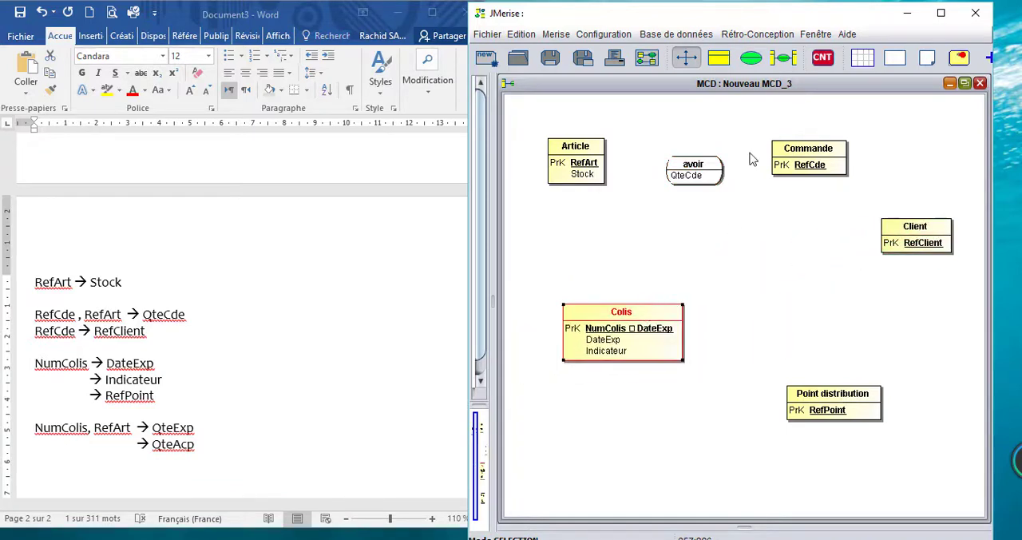
click(751, 58)
click(598, 251)
double_click(647, 262)
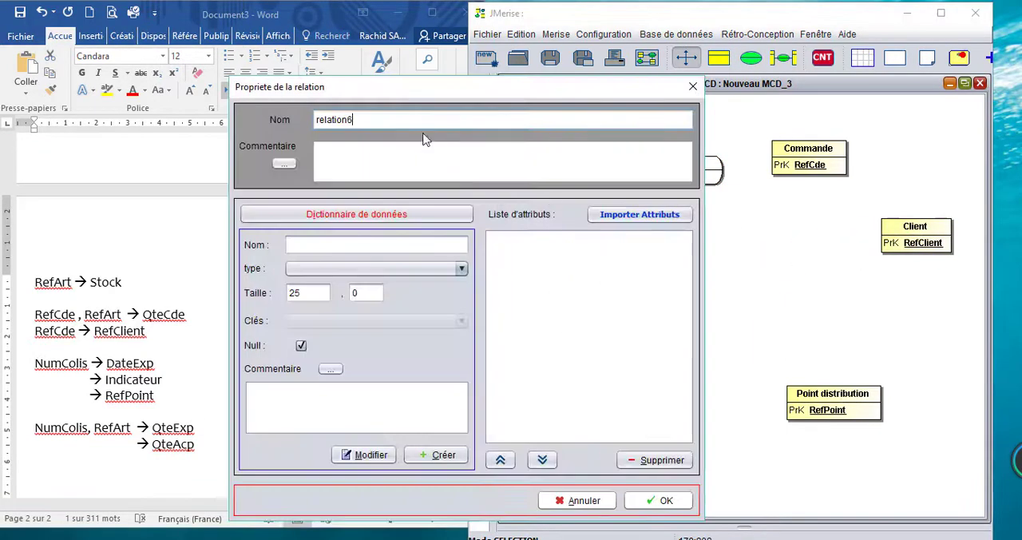
drag(356, 118, 272, 118)
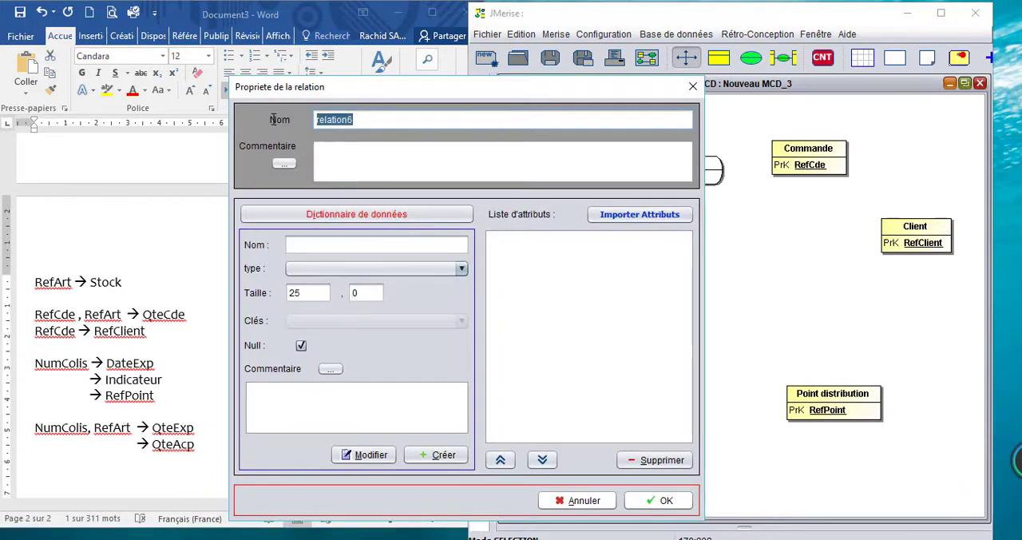
text(avoir)
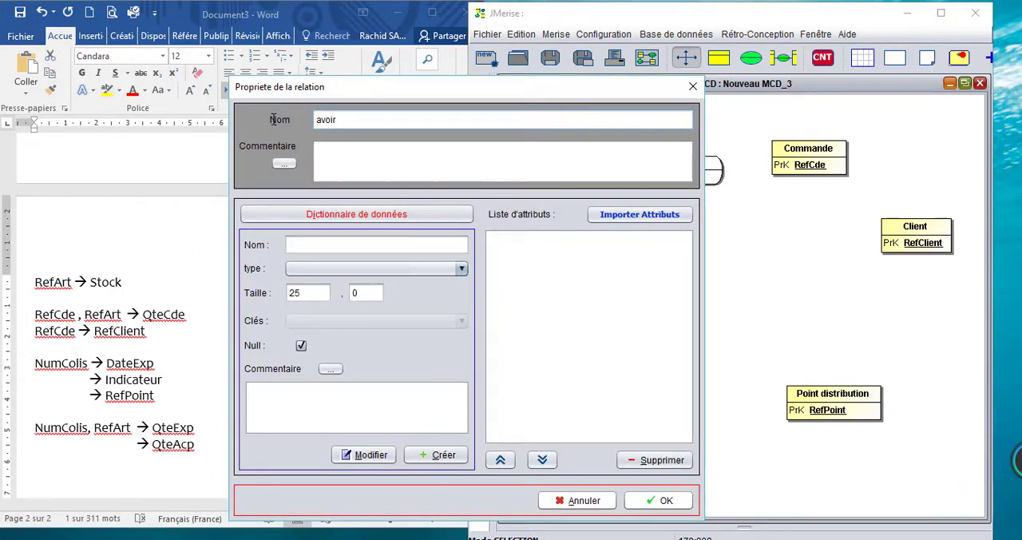
text(2)
text(a)
Step: Add the attribute QteExp, copied from the dependency list, to the avoir colis relation with type Int
drag(460, 89, 787, 38)
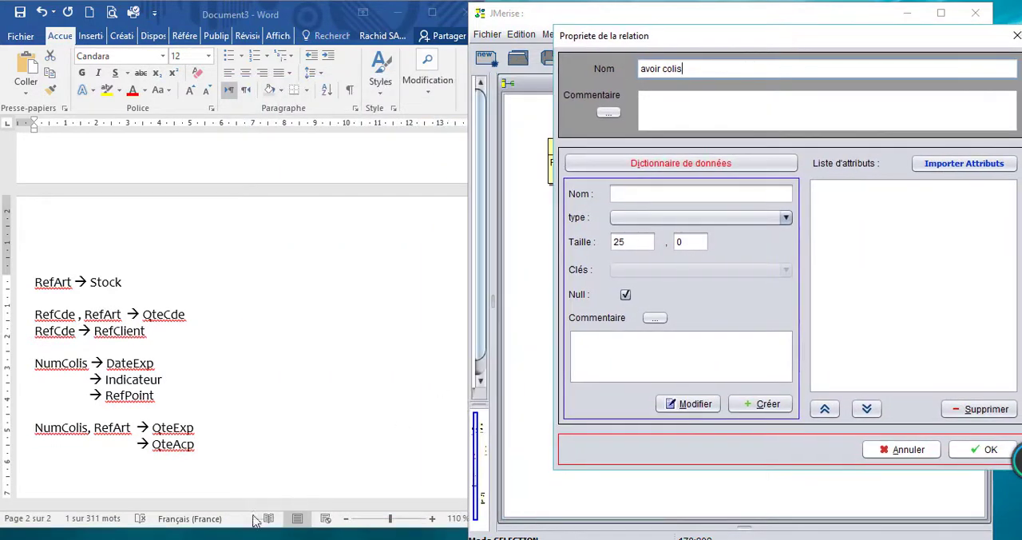
double_click(180, 429)
key(ctrl+c)
click(678, 194)
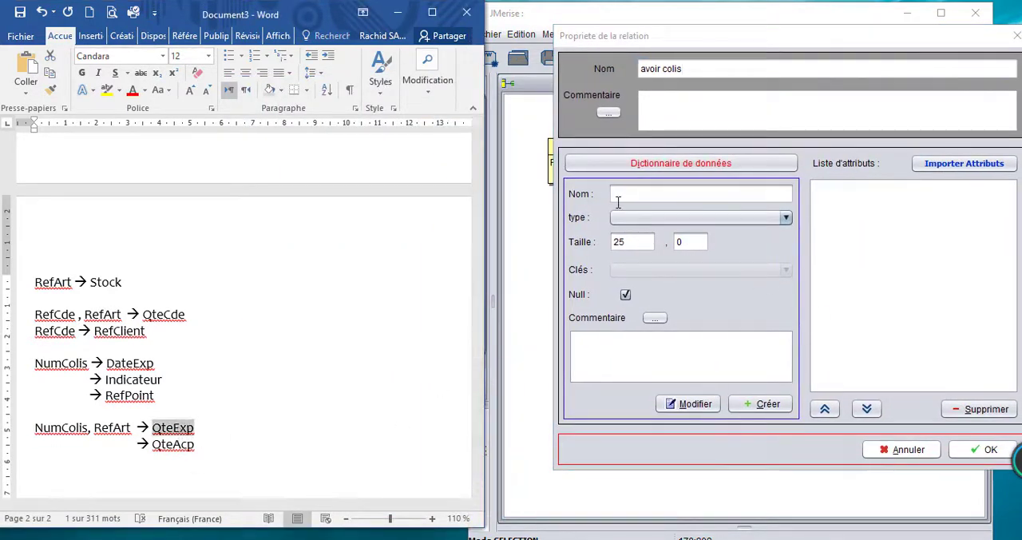
key(ctrl+v)
click(646, 218)
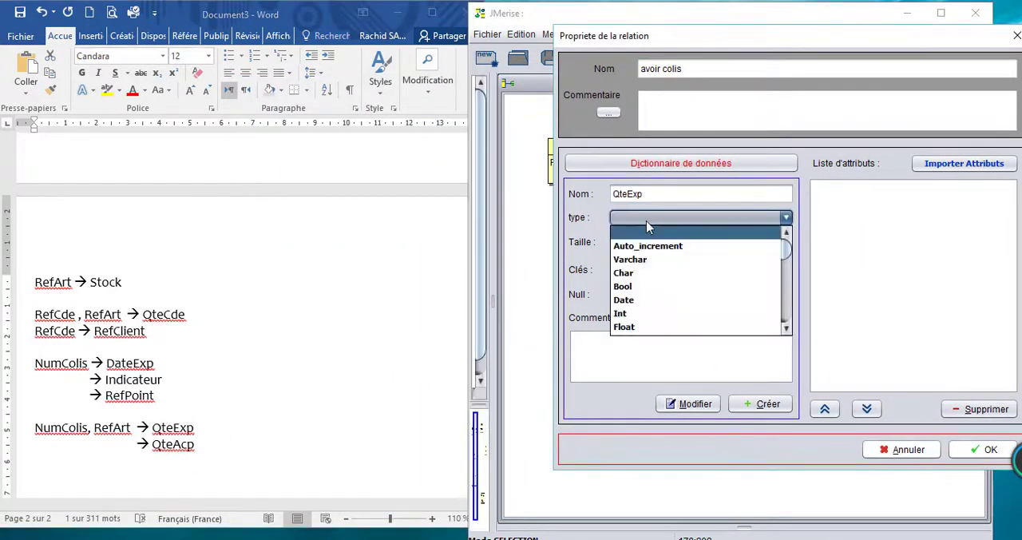
click(621, 313)
click(728, 404)
Step: Add the attribute QteAcp, copied from the dependency list, to the avoir colis relation with type Int and confirm the relation's properties
click(172, 447)
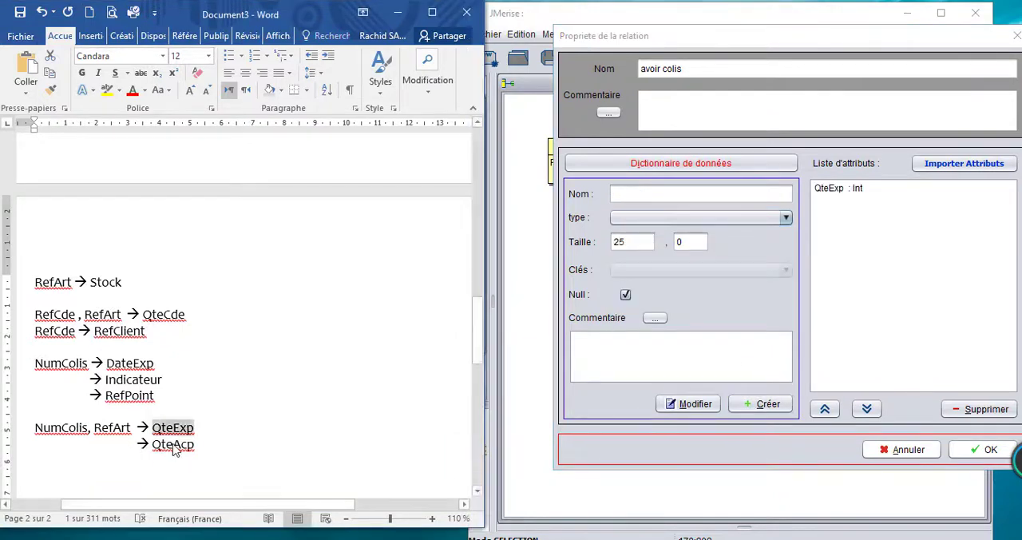
double_click(173, 445)
key(ctrl+c)
click(639, 194)
key(ctrl+v)
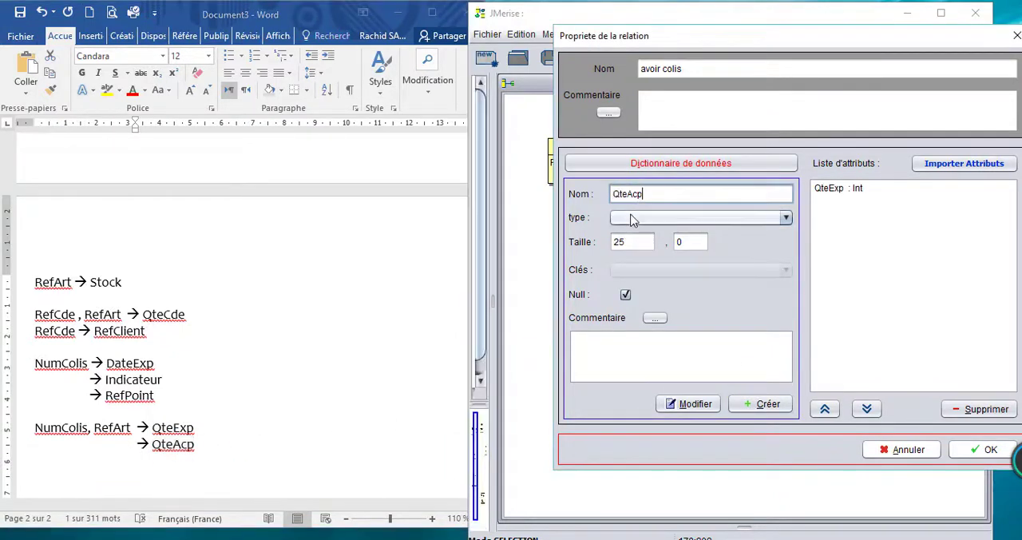
click(628, 218)
click(621, 313)
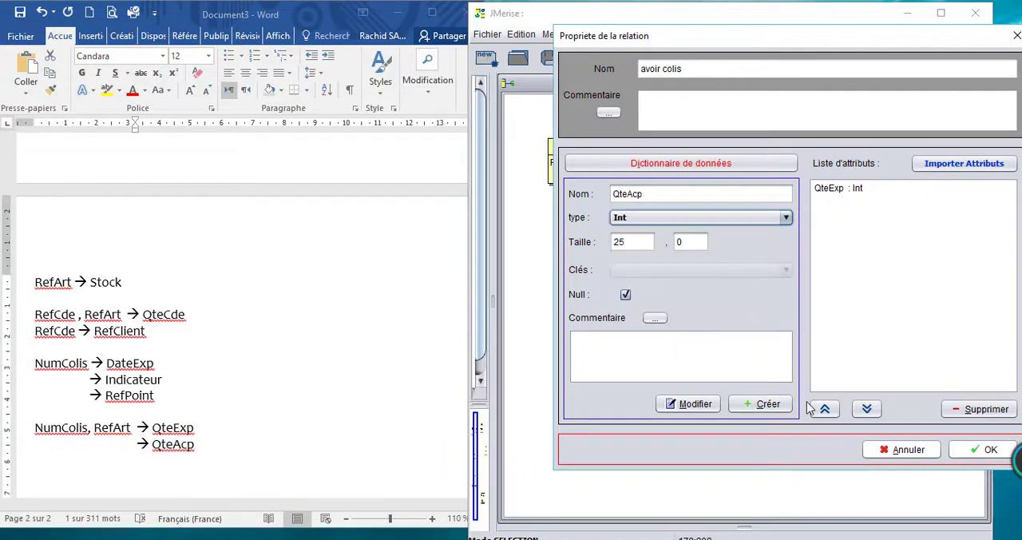
click(767, 403)
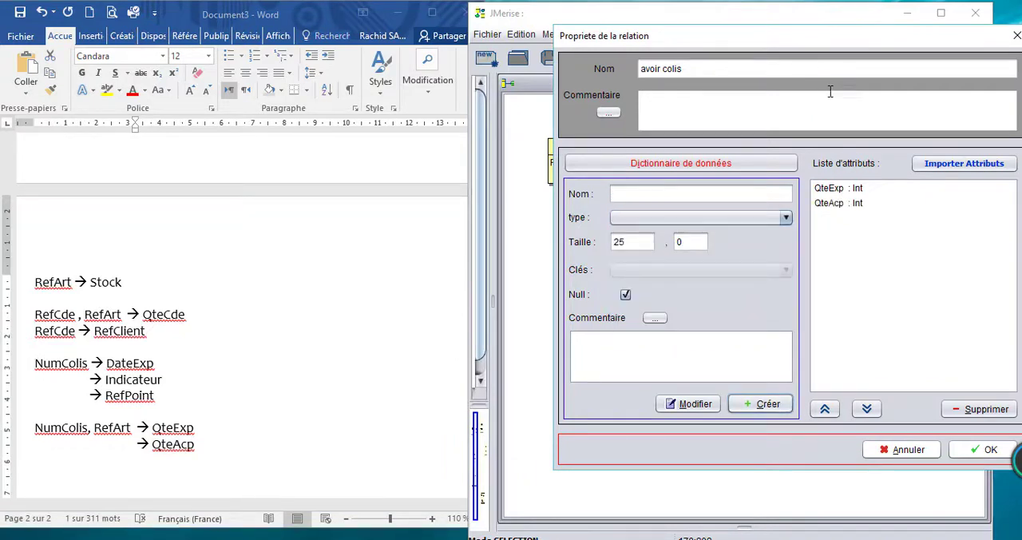
click(980, 449)
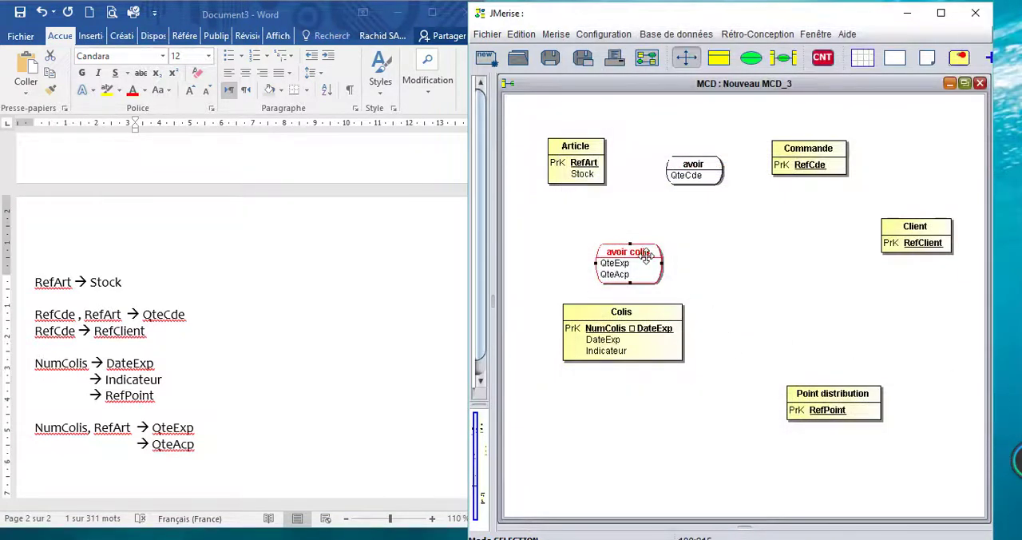
Step: Line up the avoir colis relation and the Colis entity beneath Article, with avoir colis between the two entities
drag(646, 256, 626, 255)
drag(637, 312, 613, 311)
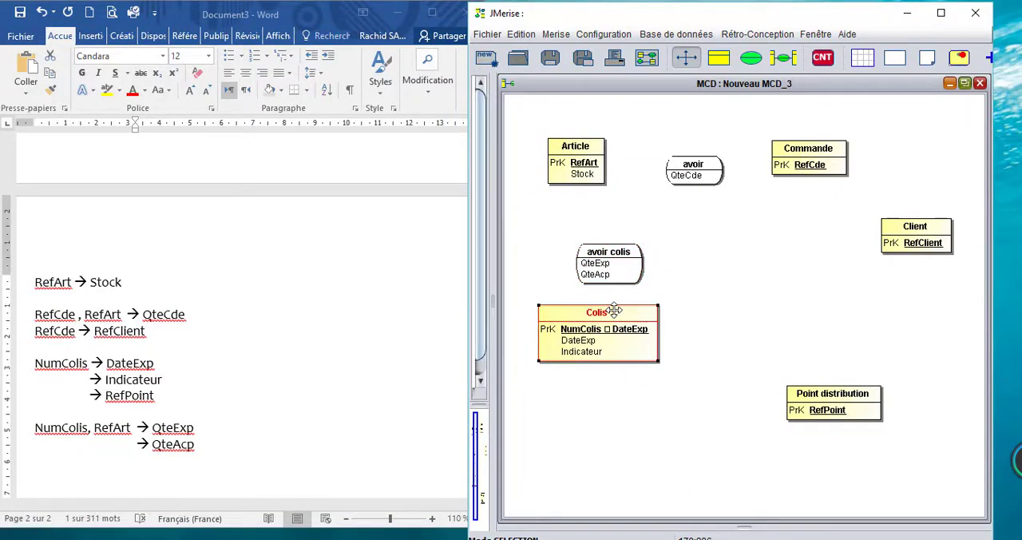
drag(631, 259, 611, 241)
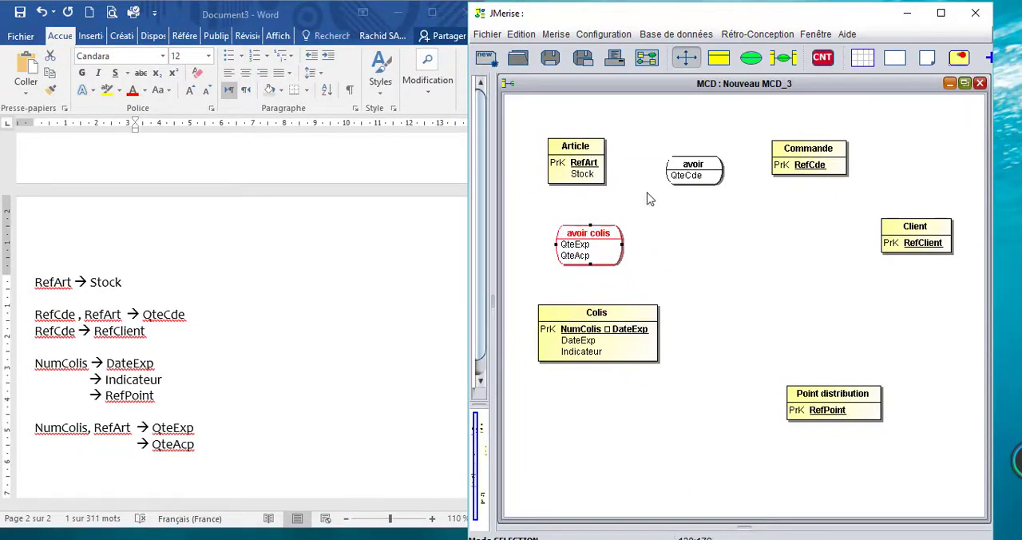
Step: Link Article to Commande through the avoir relation, and Colis to Article through the avoir colis relation
click(783, 57)
drag(593, 171, 806, 161)
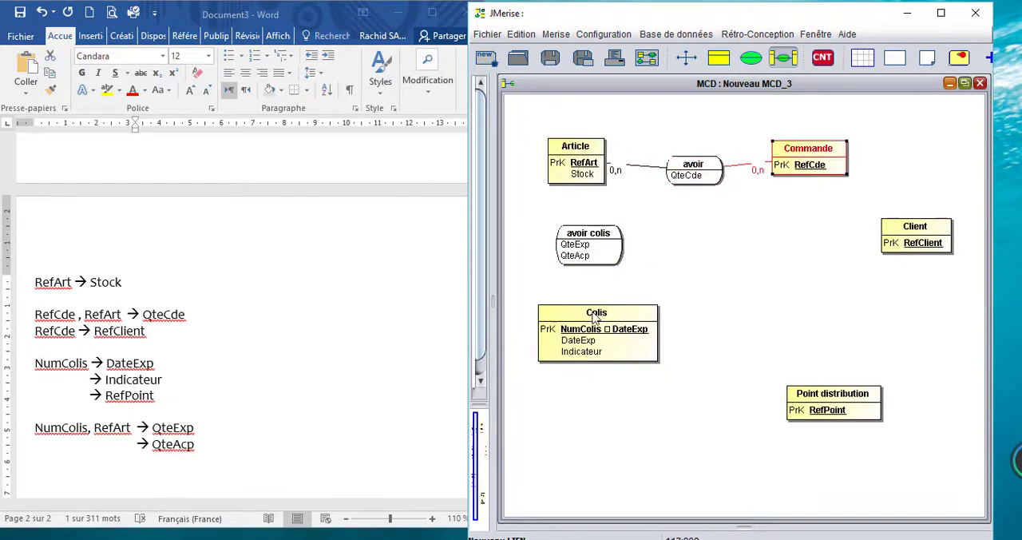
mouse_move(595, 317)
mouse_down()
mouse_move(584, 192)
mouse_move(592, 181)
mouse_up()
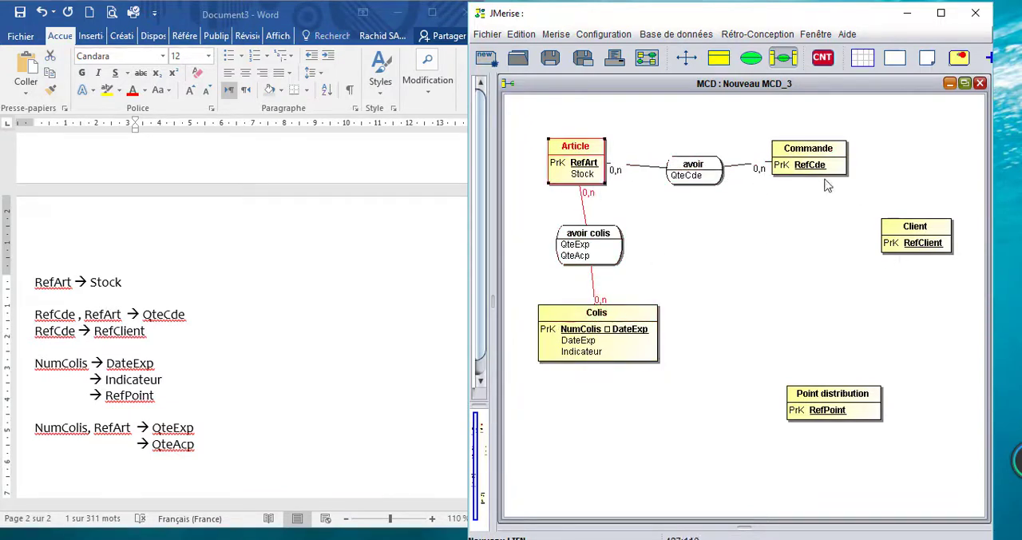
Step: Move Client below Commande, place a new relation between them and link it to both entities
click(686, 57)
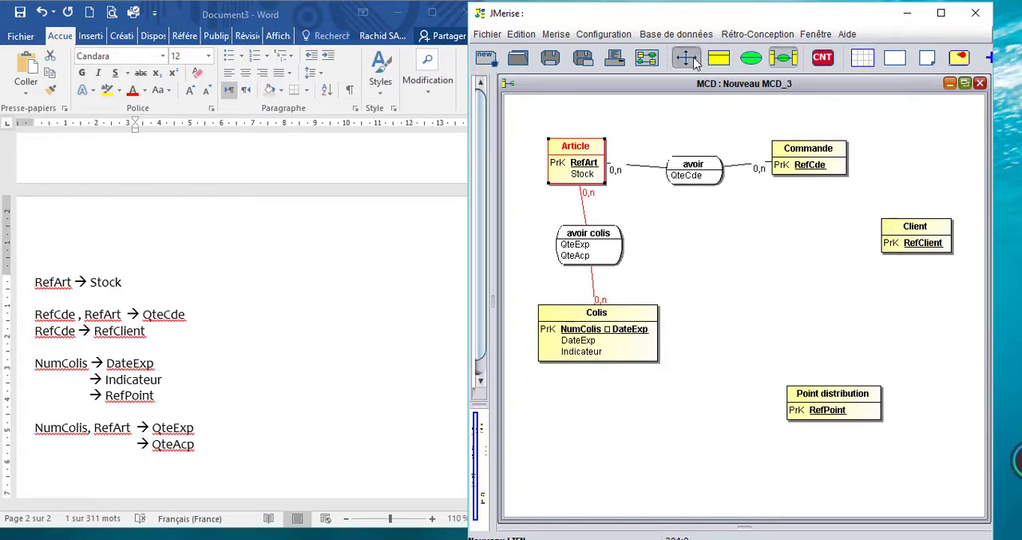
drag(928, 230, 856, 262)
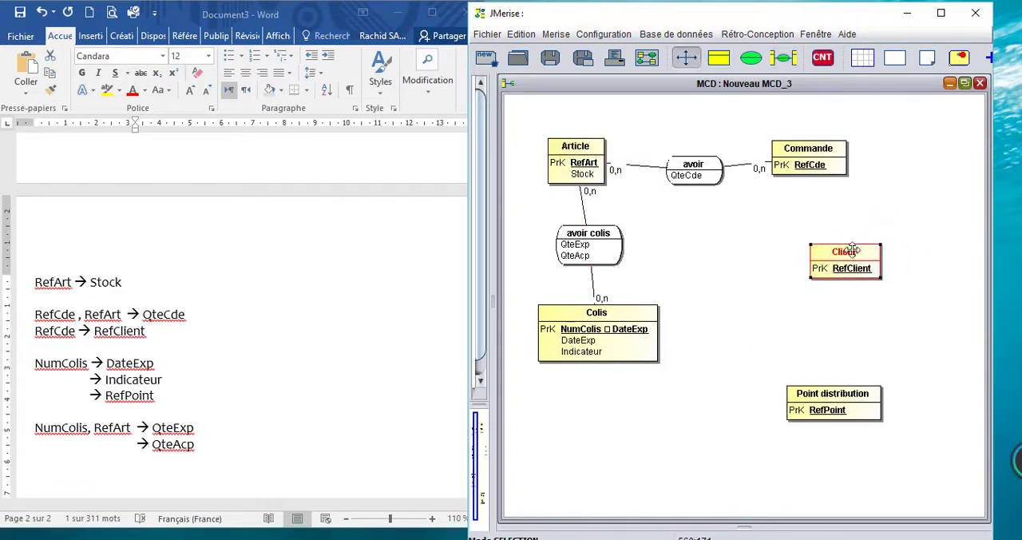
click(751, 57)
click(840, 211)
click(783, 57)
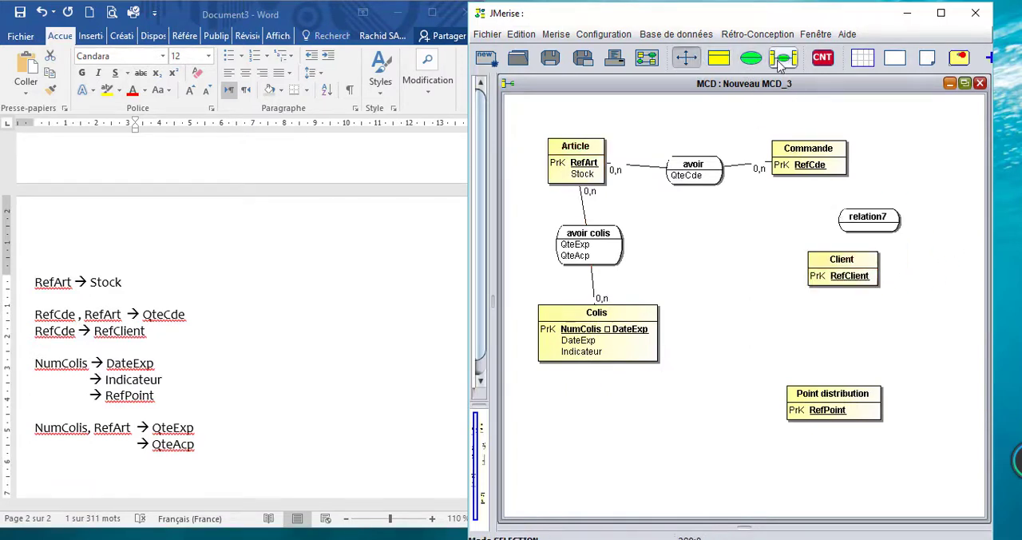
click(835, 173)
click(879, 227)
click(845, 273)
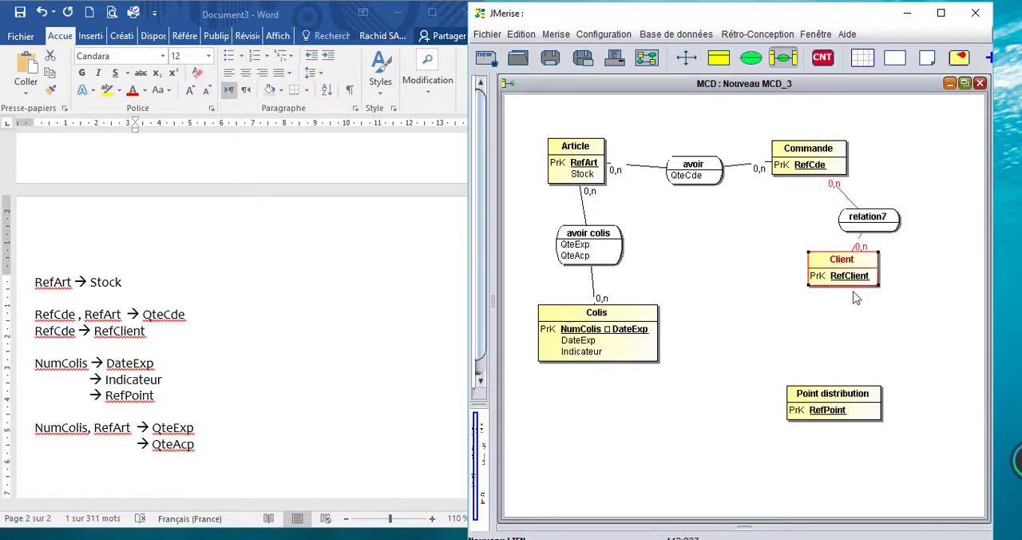
Step: Move the Point distribution entity below Colis, leaving room for a relation between them
drag(838, 395, 675, 403)
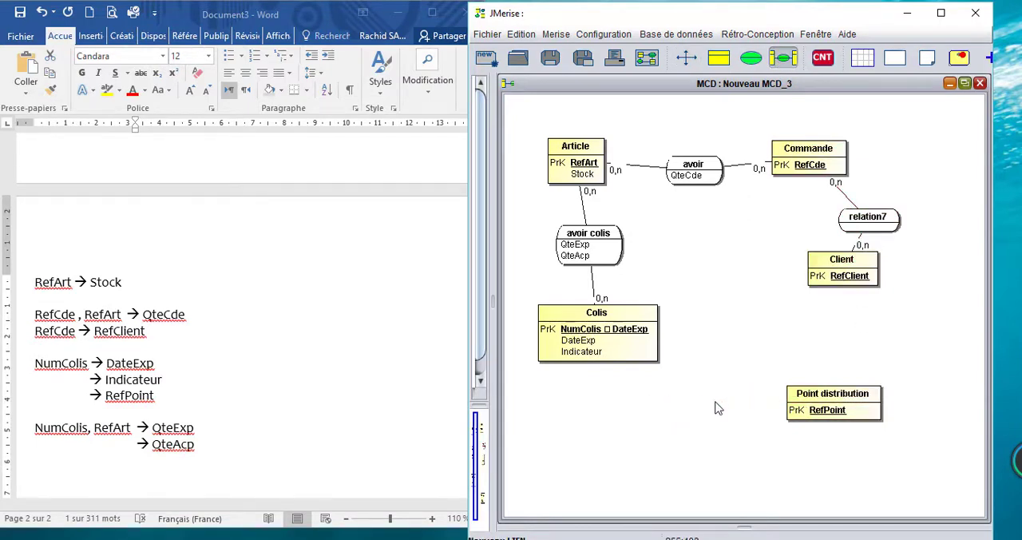
drag(854, 396, 762, 402)
click(687, 59)
drag(845, 393, 610, 437)
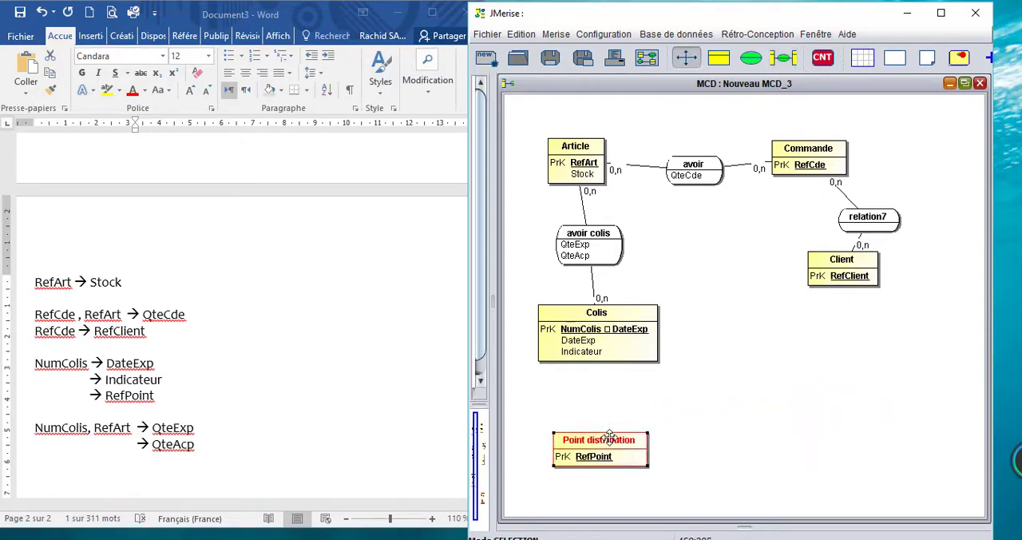
Step: Place a new relation between Colis and Point distribution and name it distribuer
click(750, 57)
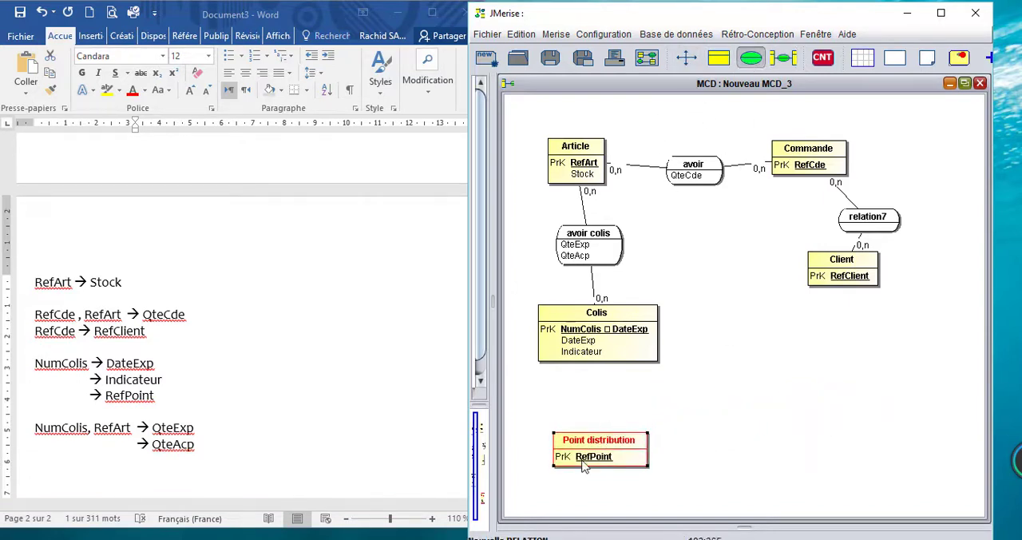
click(594, 405)
drag(630, 408, 609, 391)
double_click(607, 393)
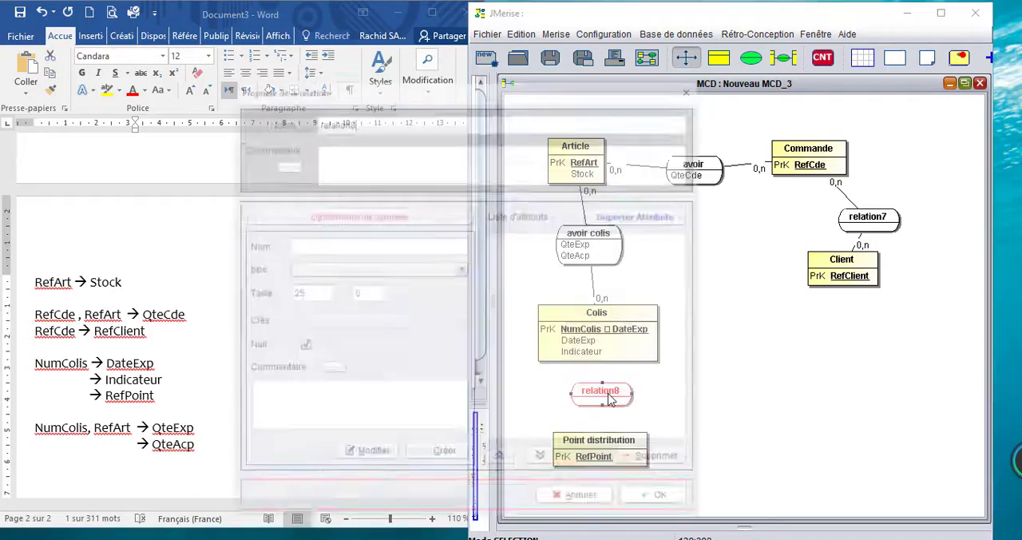
drag(360, 119, 293, 123)
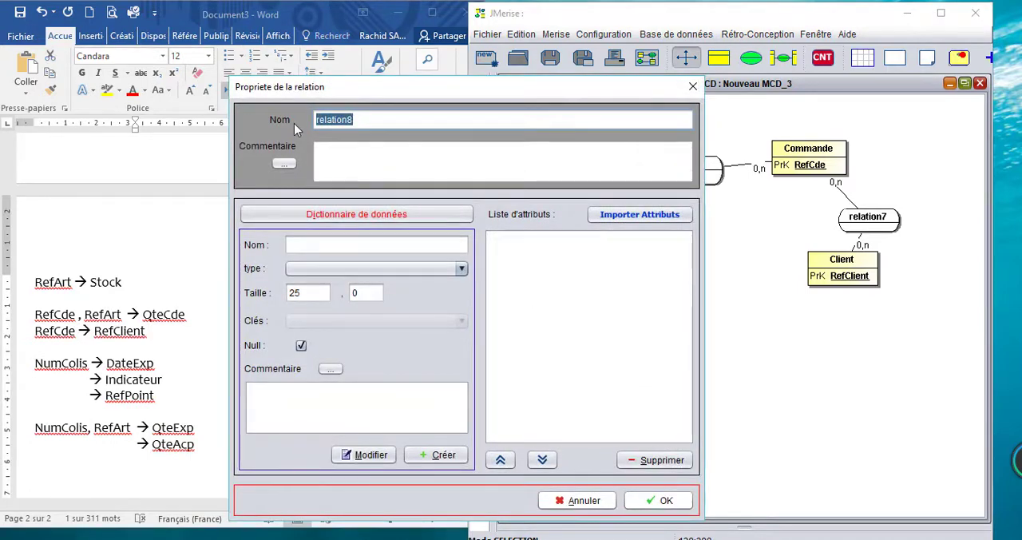
text(distribuer)
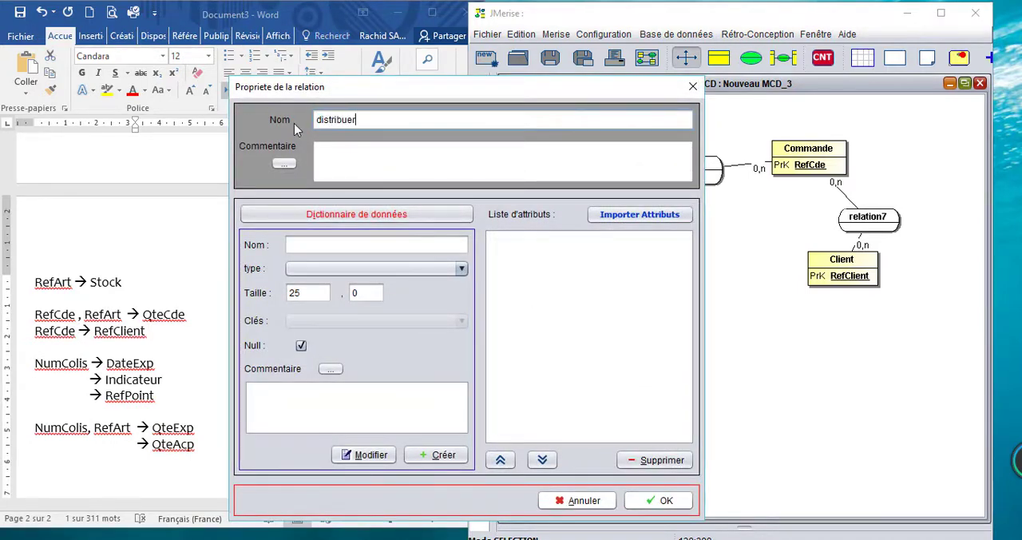
click(660, 498)
Step: Link Point distribution to Colis through the distribuer relation
click(783, 57)
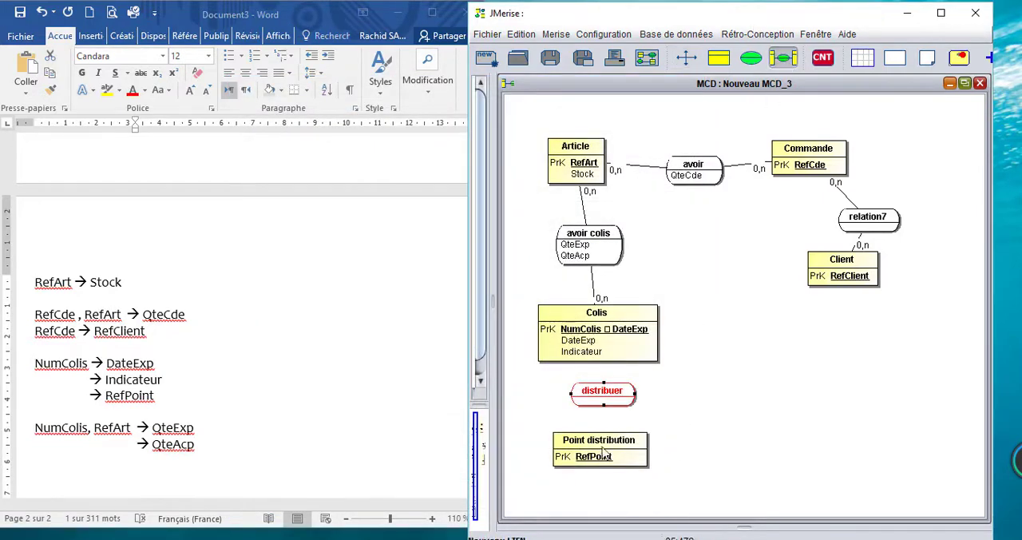
click(604, 453)
click(605, 399)
click(605, 345)
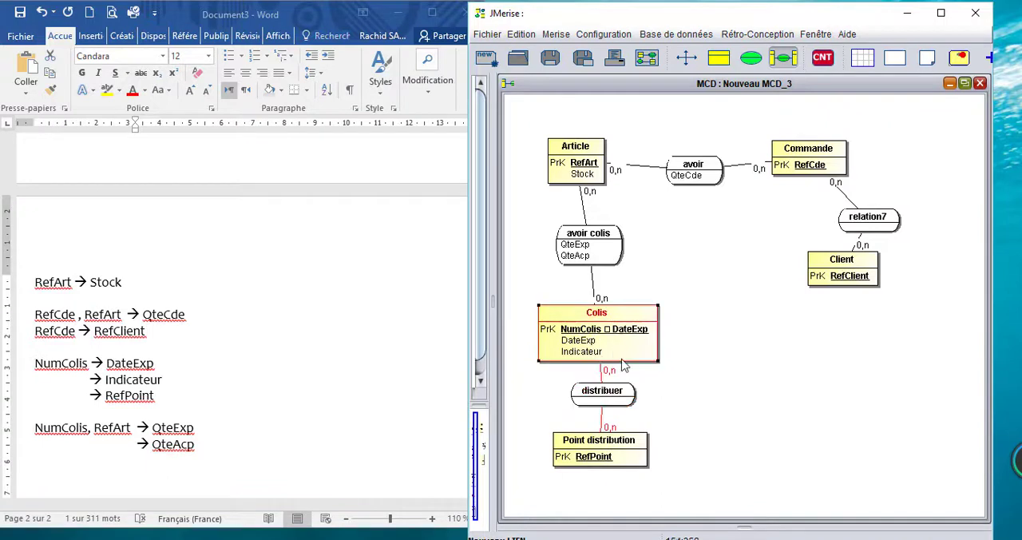
Step: Move Client farther below Commande and place their unnamed relation midway between the two entities
click(858, 273)
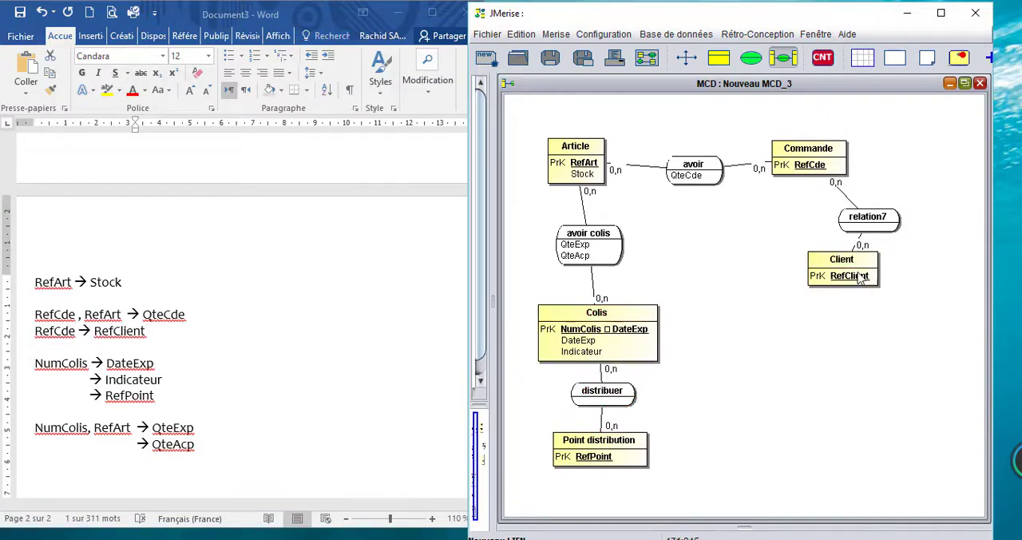
click(686, 57)
drag(859, 271, 861, 318)
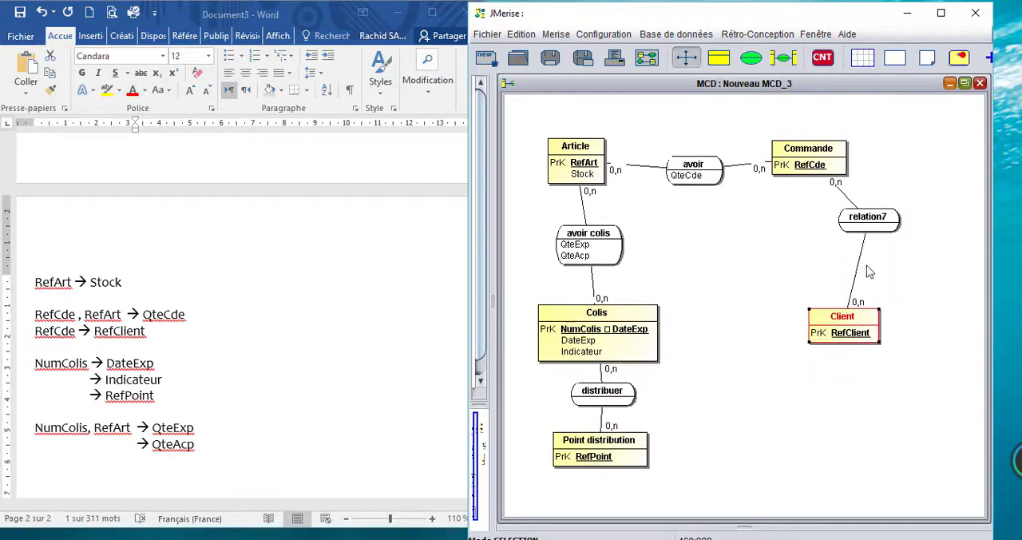
click(862, 222)
drag(862, 222, 827, 240)
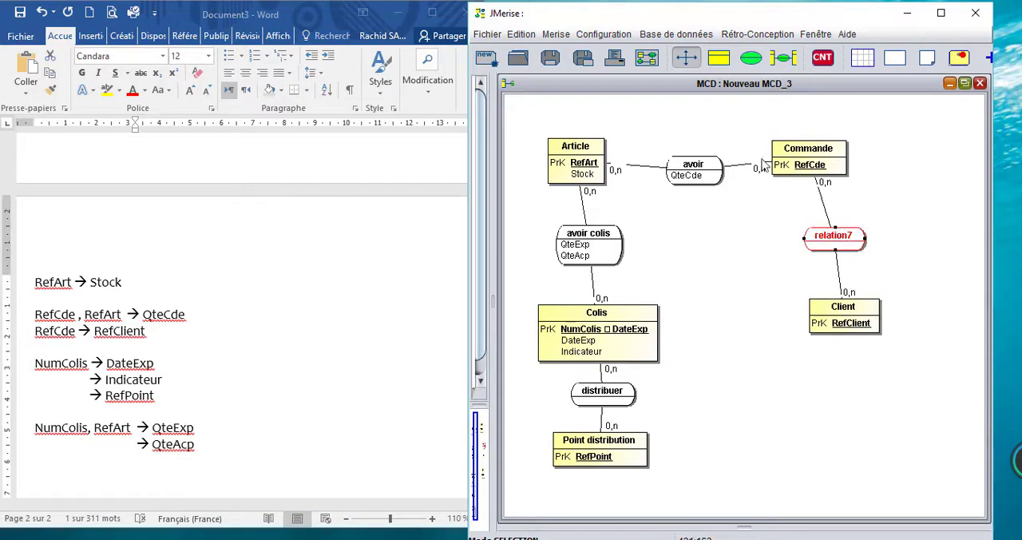
Step: Rename the relation between Commande and Client as passer
double_click(830, 237)
text(passer)
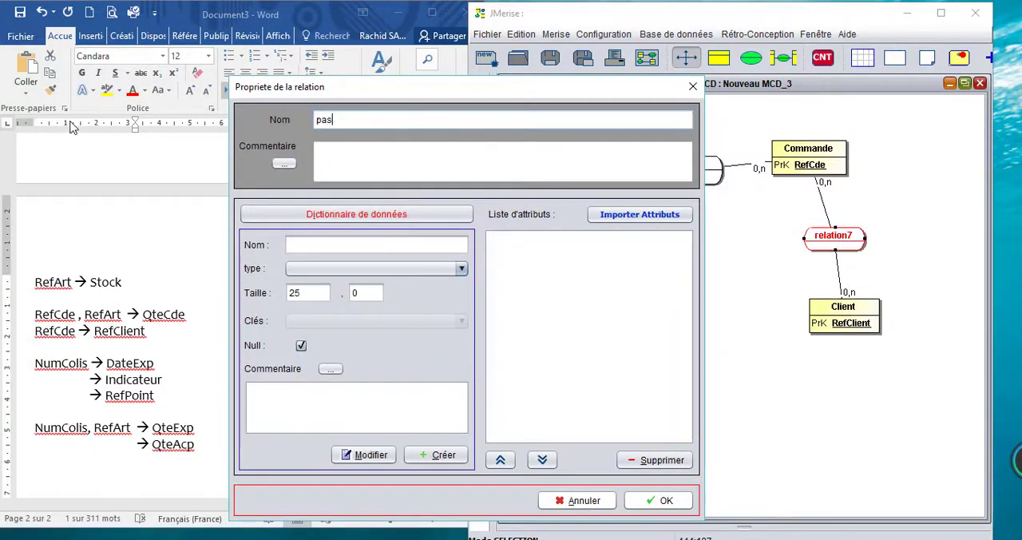
click(653, 500)
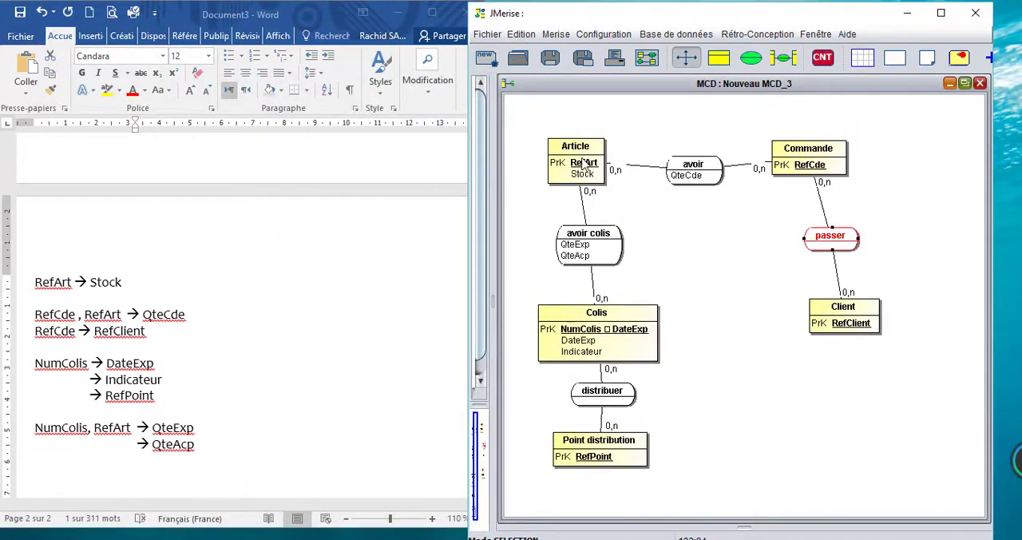
Step: Rename the avoir relation between Article and Commande as commander and line it up between the two entities
double_click(698, 169)
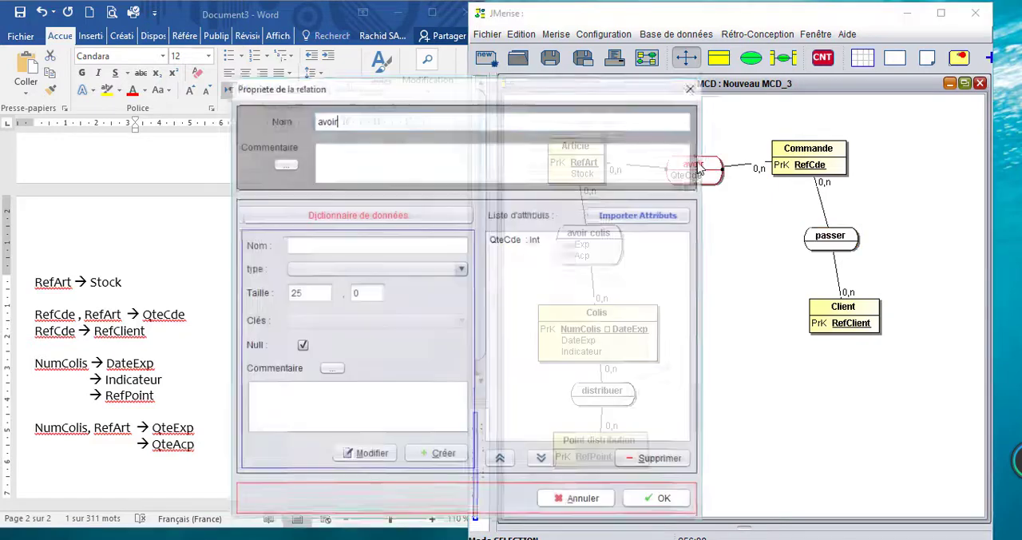
drag(359, 122, 248, 144)
text(com)
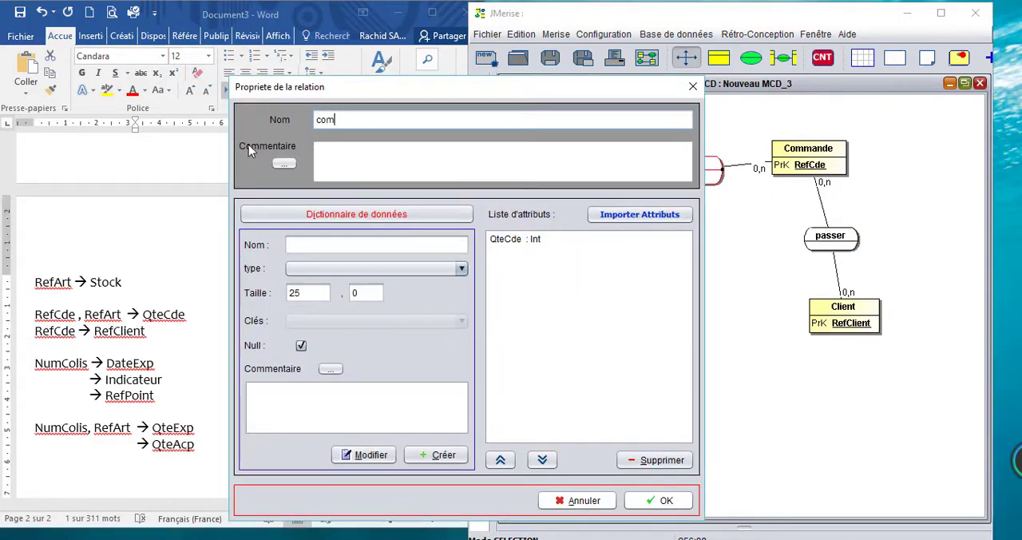
text(mander)
click(659, 500)
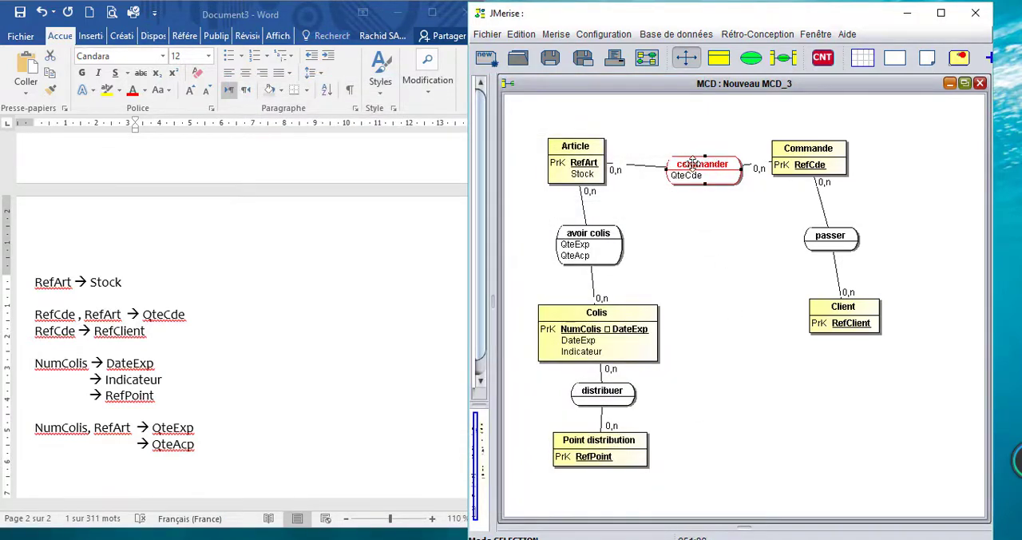
drag(691, 165, 677, 149)
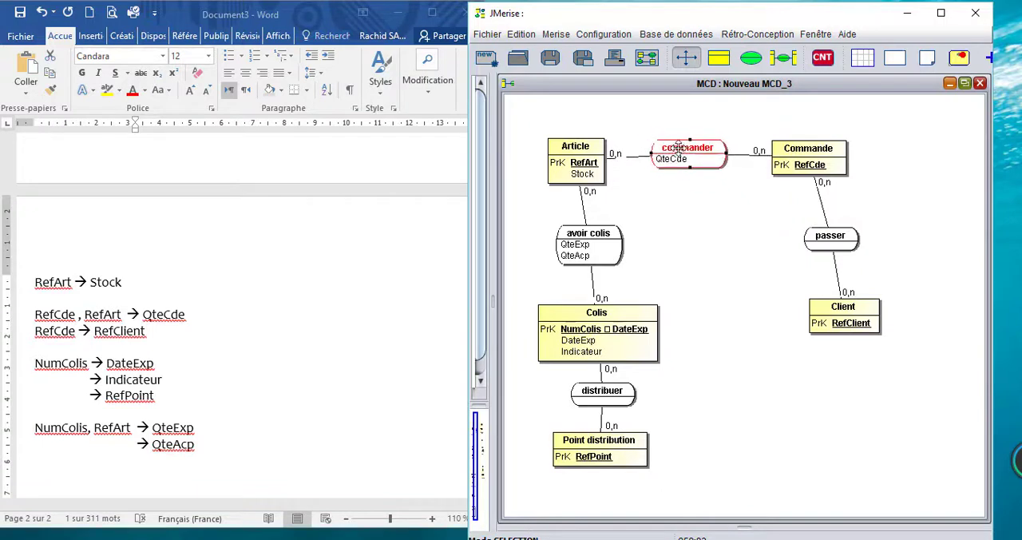
Step: Set the cardinality of the link between Commande and the commander relation to 1,n
double_click(762, 154)
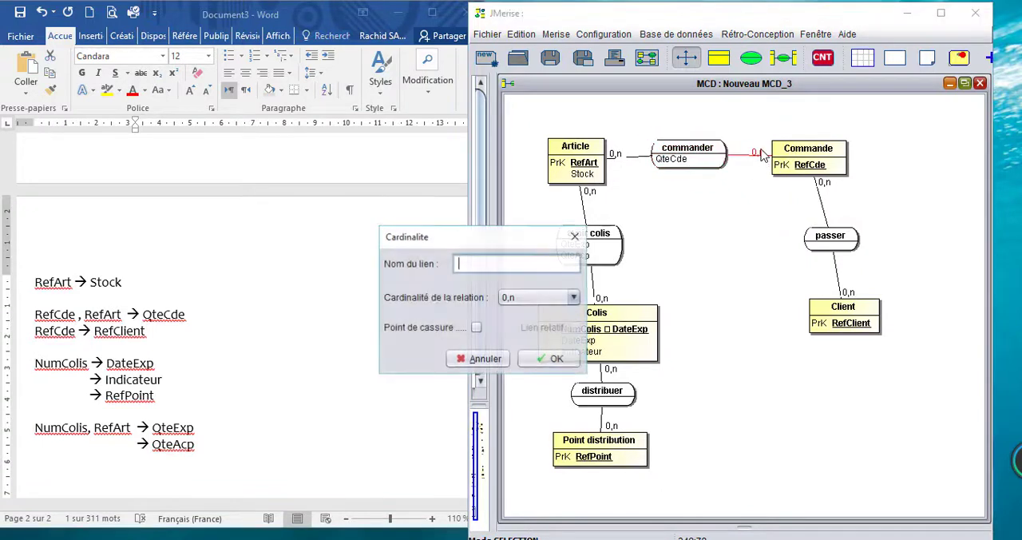
click(573, 297)
click(511, 358)
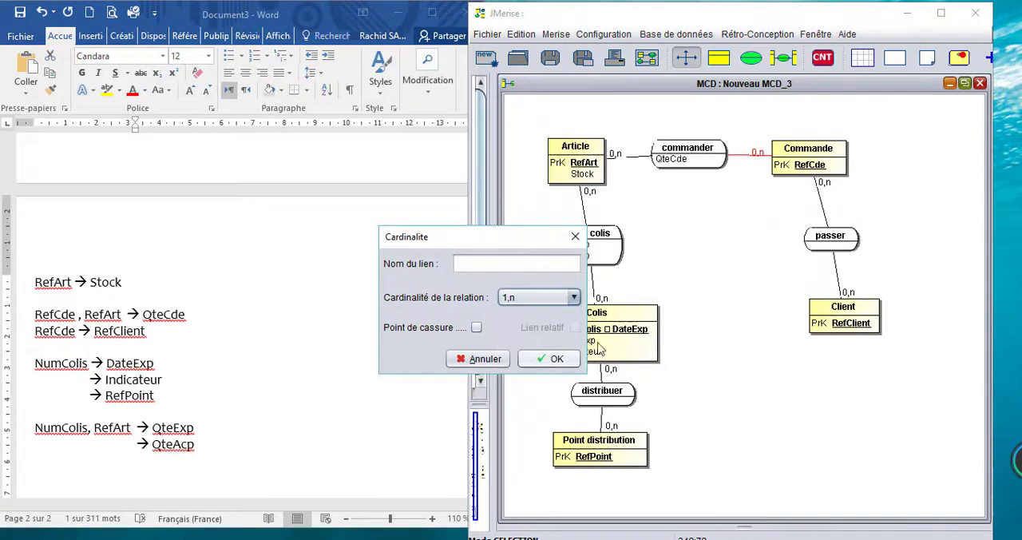
click(552, 359)
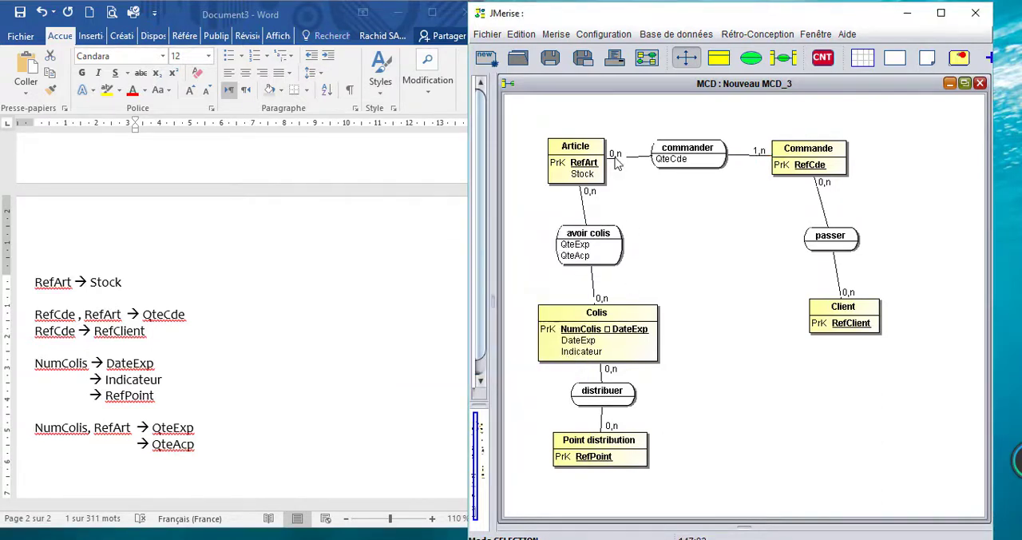
Step: Shift passer and Client to line up below Commande, and set the cardinality of the link between Client and passer to 1,n
drag(842, 242, 833, 242)
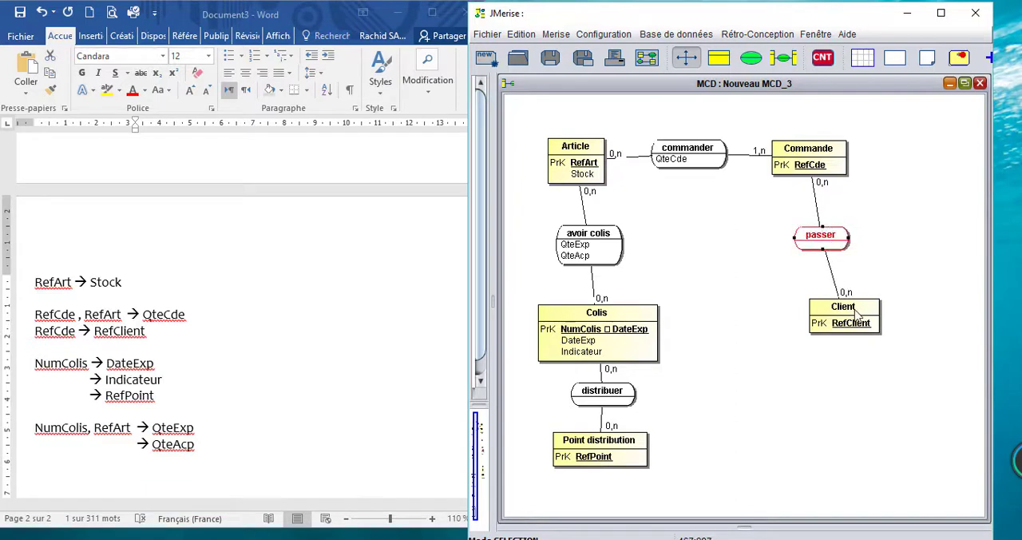
drag(855, 308, 835, 313)
double_click(831, 298)
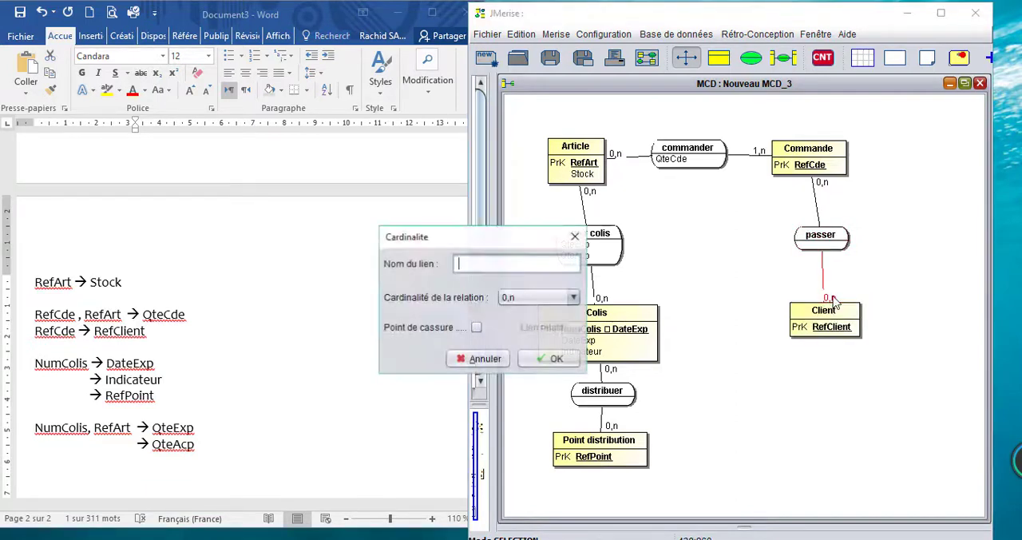
click(573, 297)
click(523, 361)
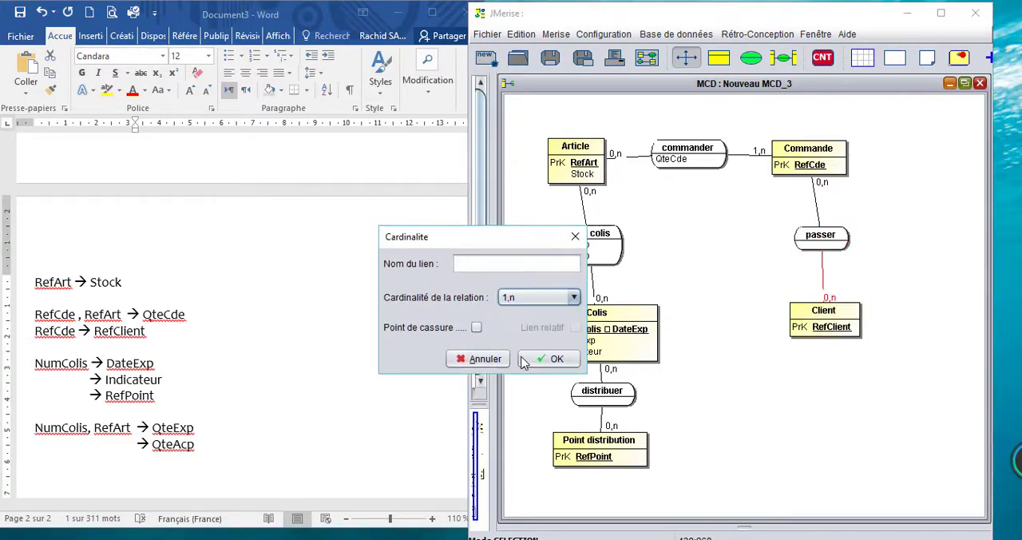
click(554, 361)
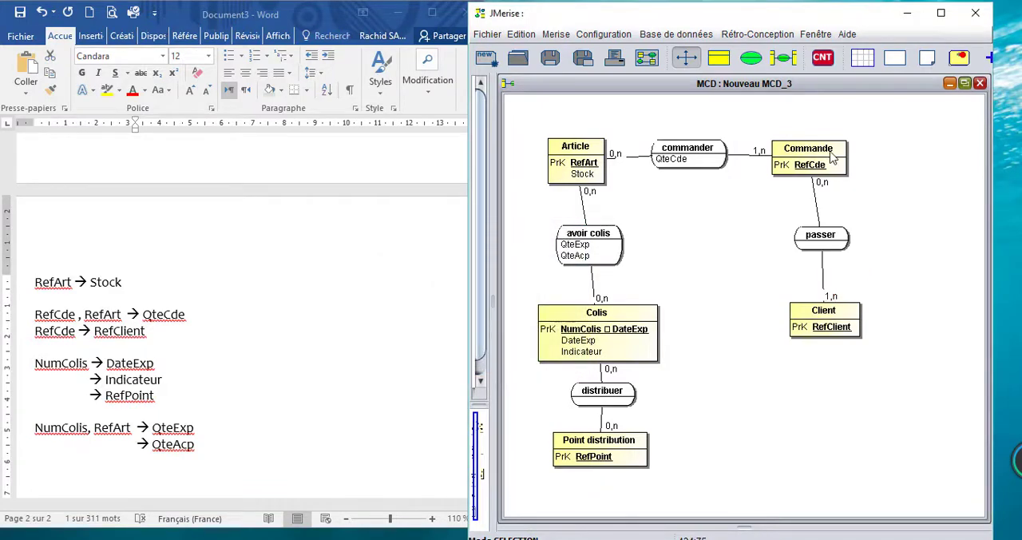
Step: Nudge Commande into line above passer and set the cardinality of the link between them to 1,1
drag(833, 157, 842, 157)
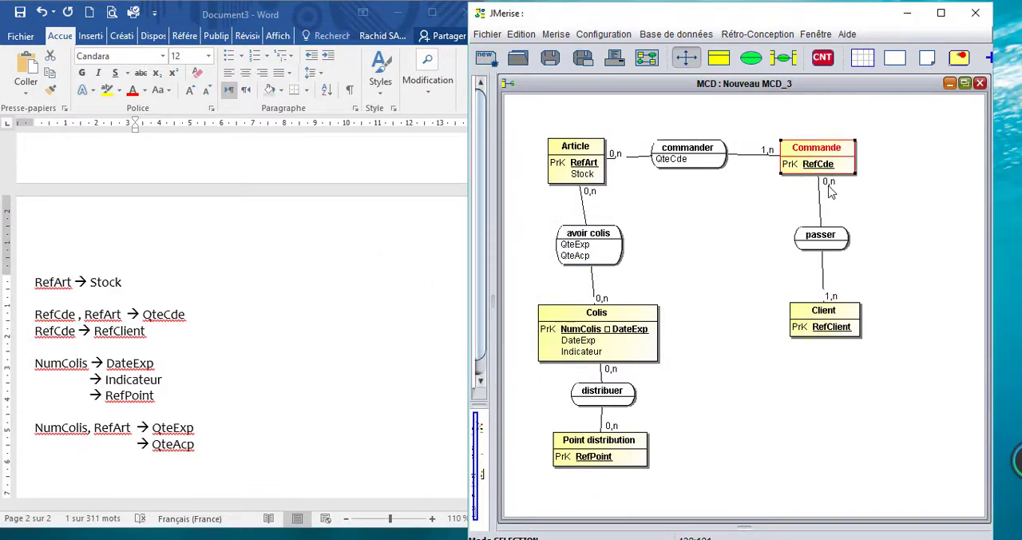
double_click(822, 159)
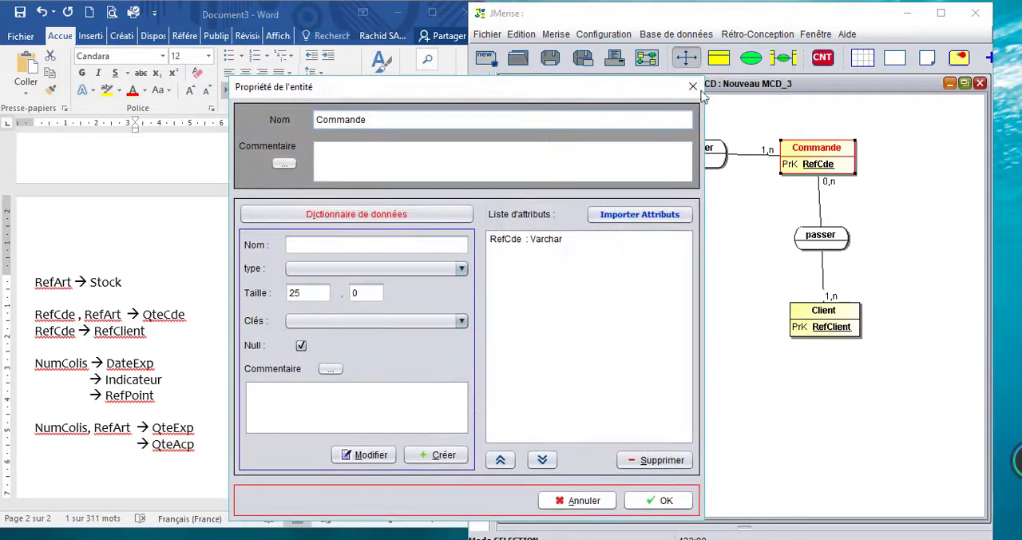
click(692, 86)
double_click(823, 188)
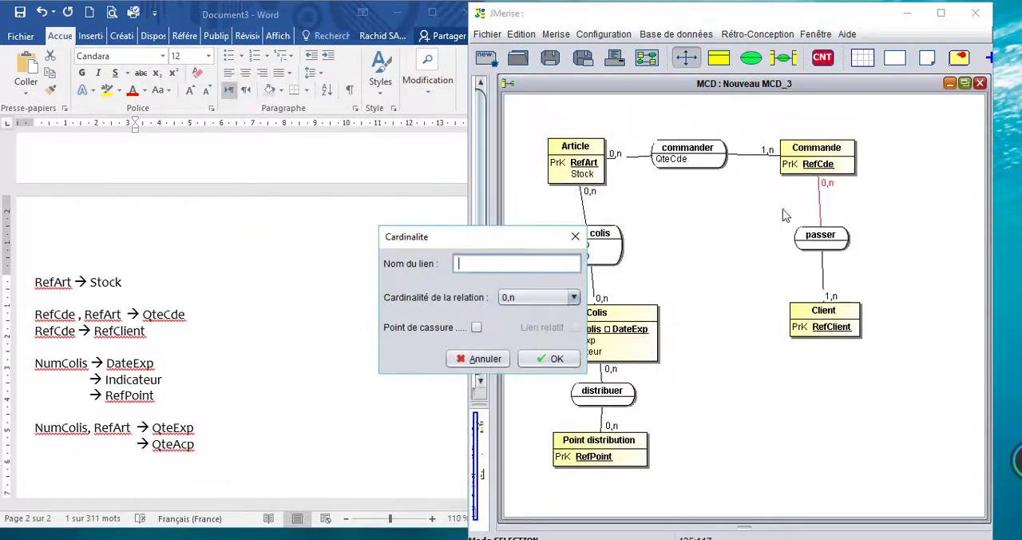
click(540, 300)
click(519, 330)
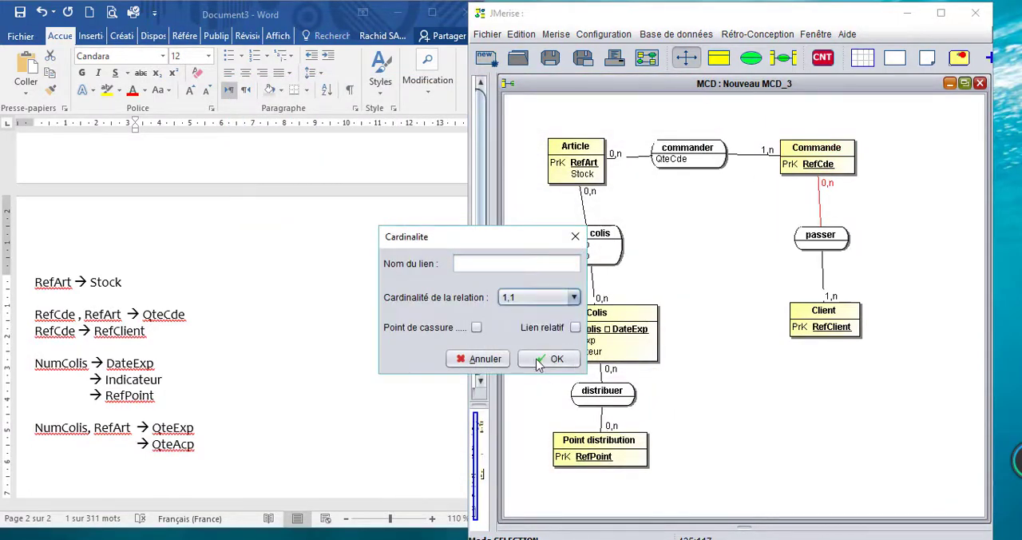
click(549, 359)
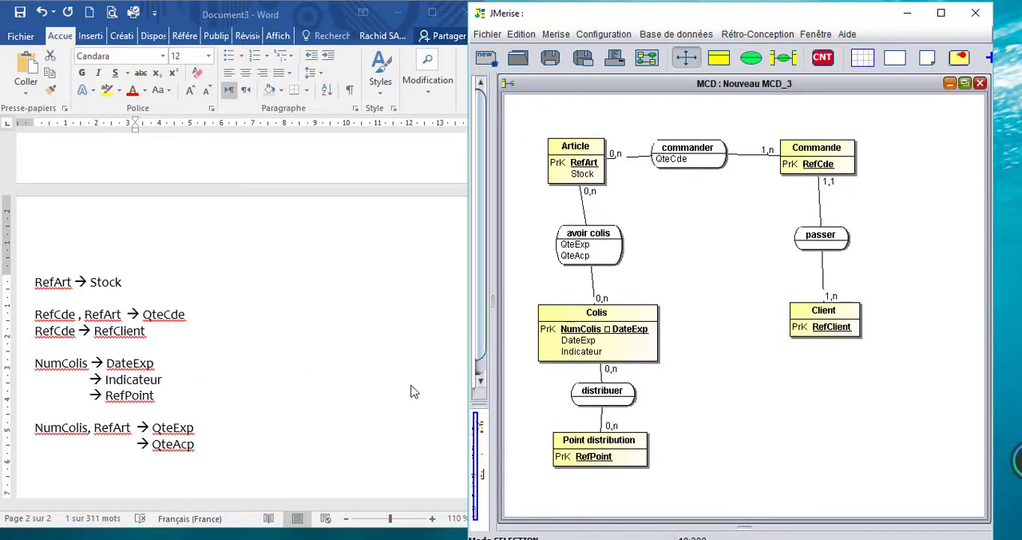
Step: Switch to the Word document and add the dependency RefCde → NumColis on its own line below RefCde → RefClient
double_click(57, 333)
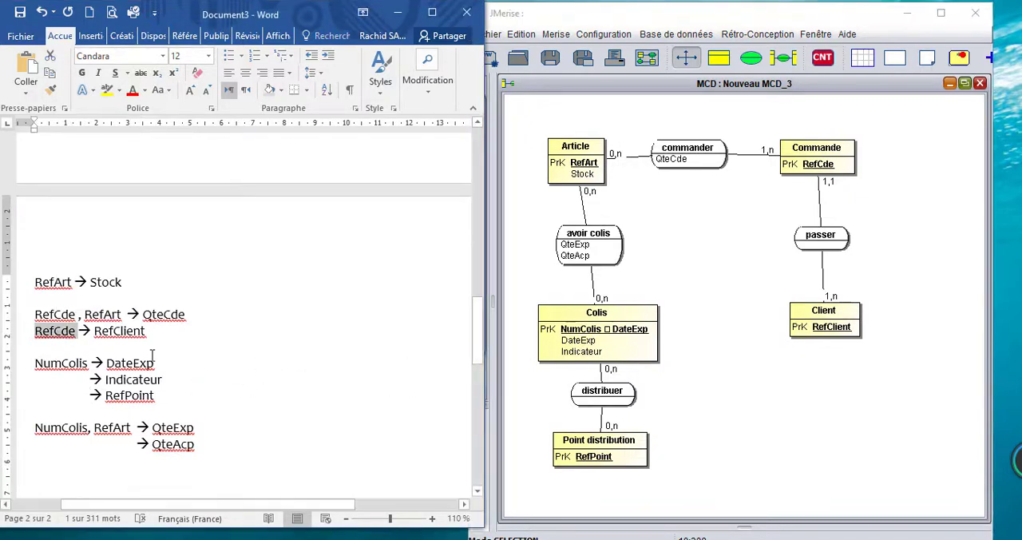
key(ctrl+c)
click(166, 333)
key(Return)
key(Return)
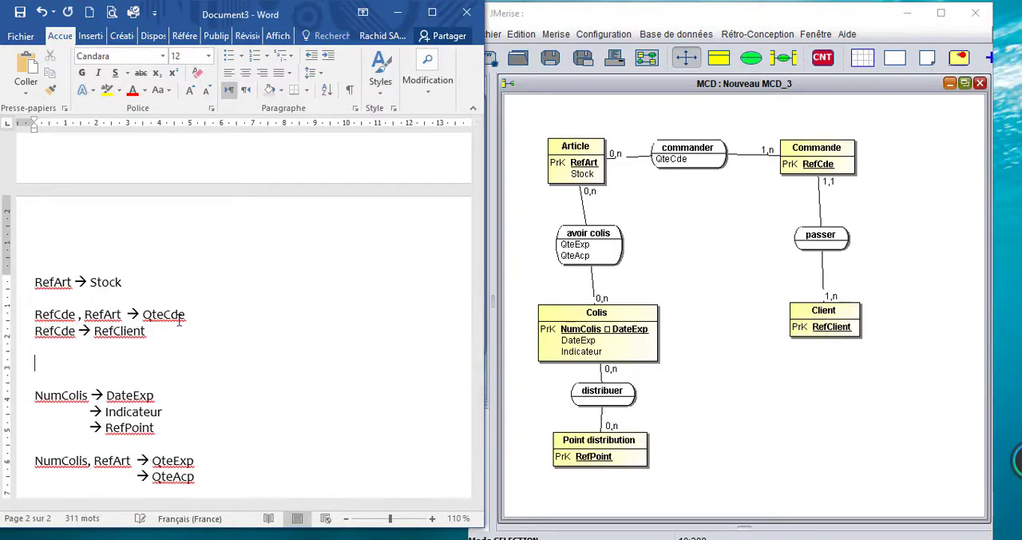
key(ctrl+v)
key(Down)
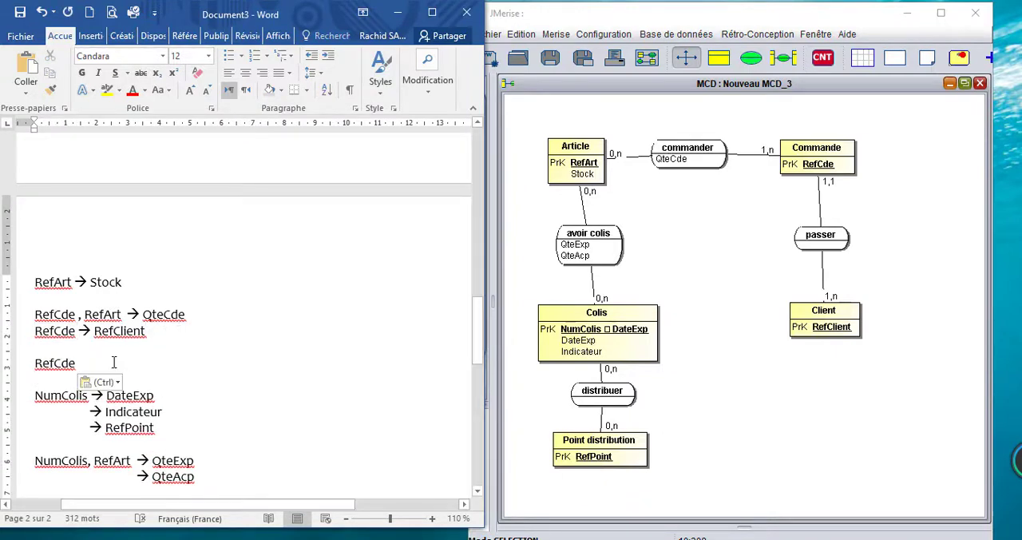
text(-)
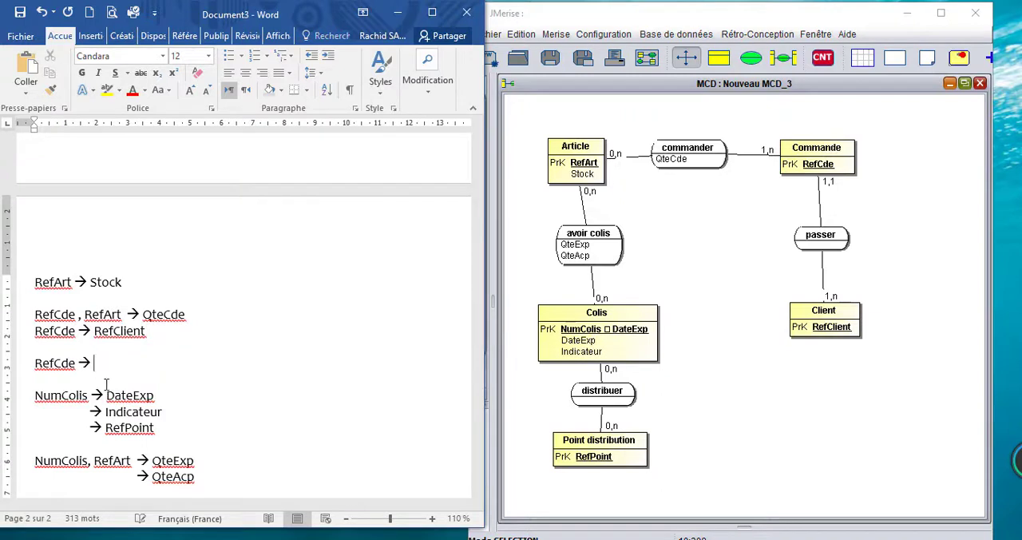
double_click(83, 397)
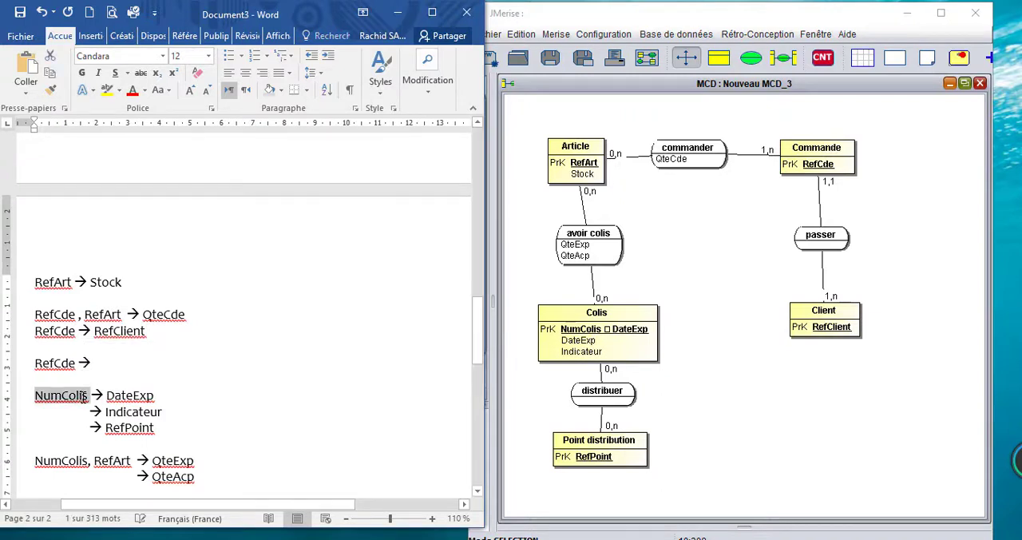
key(ctrl+c)
click(118, 360)
key(ctrl+v)
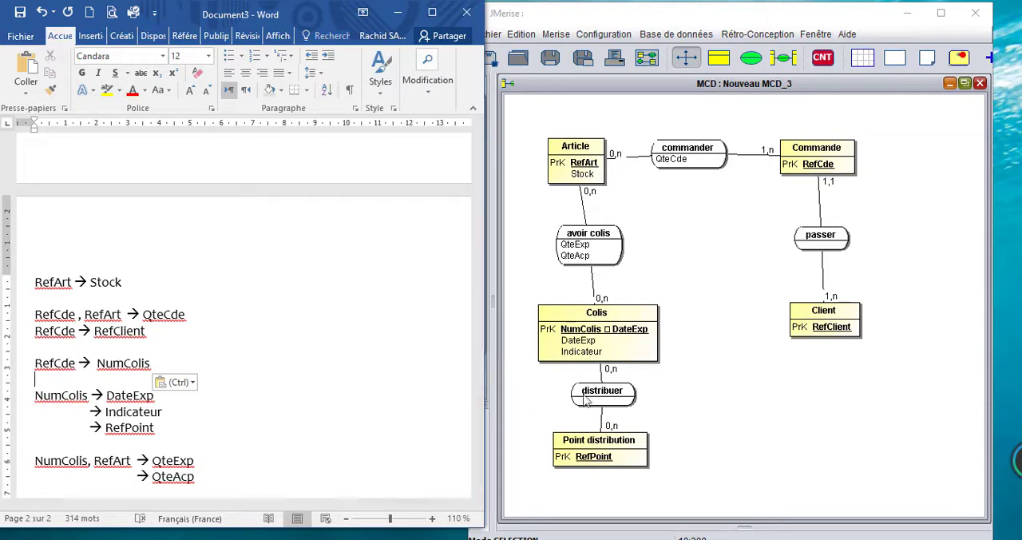
Step: Switch back to JMerise and add a relation named expedier in the space between Colis and Commande
click(751, 58)
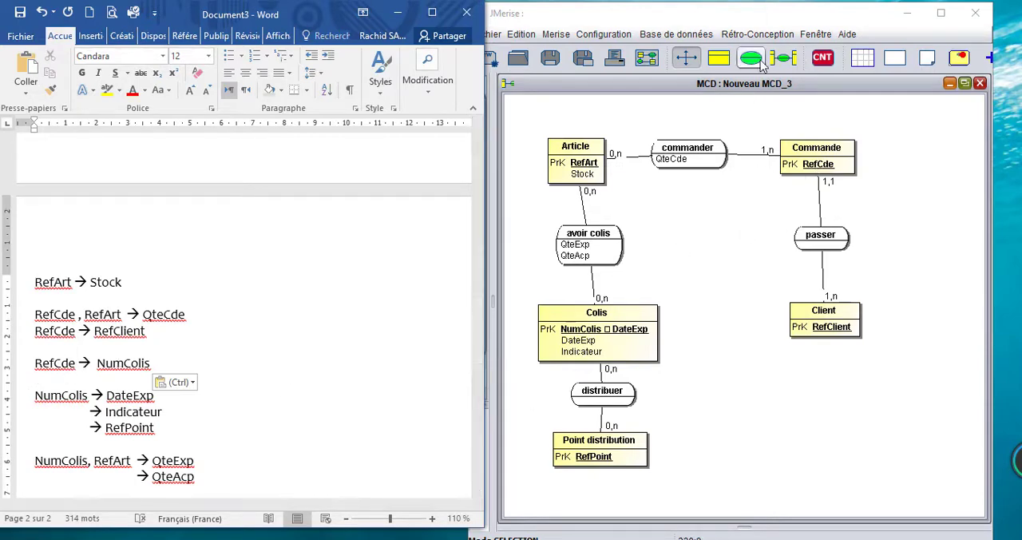
click(729, 241)
double_click(730, 238)
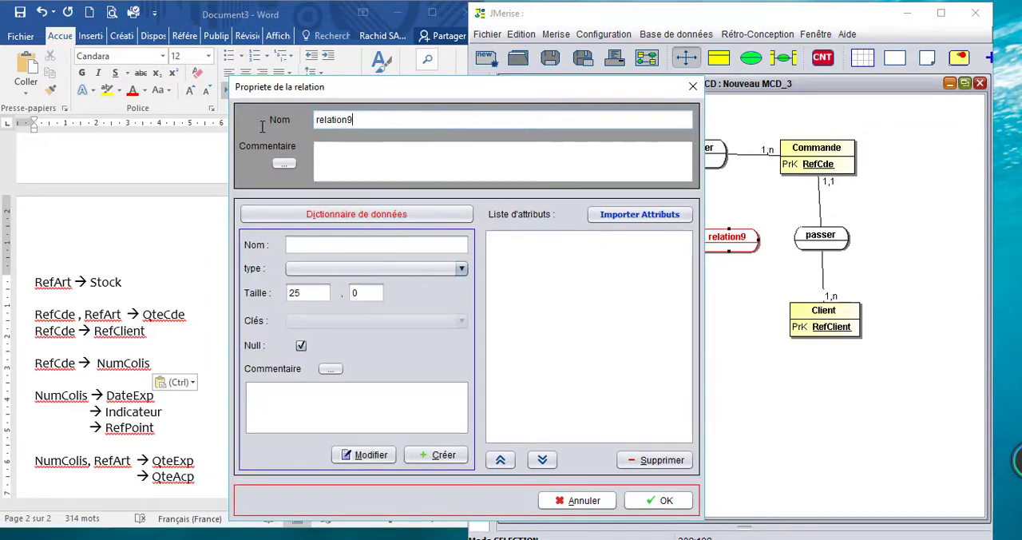
double_click(377, 120)
text(exp)
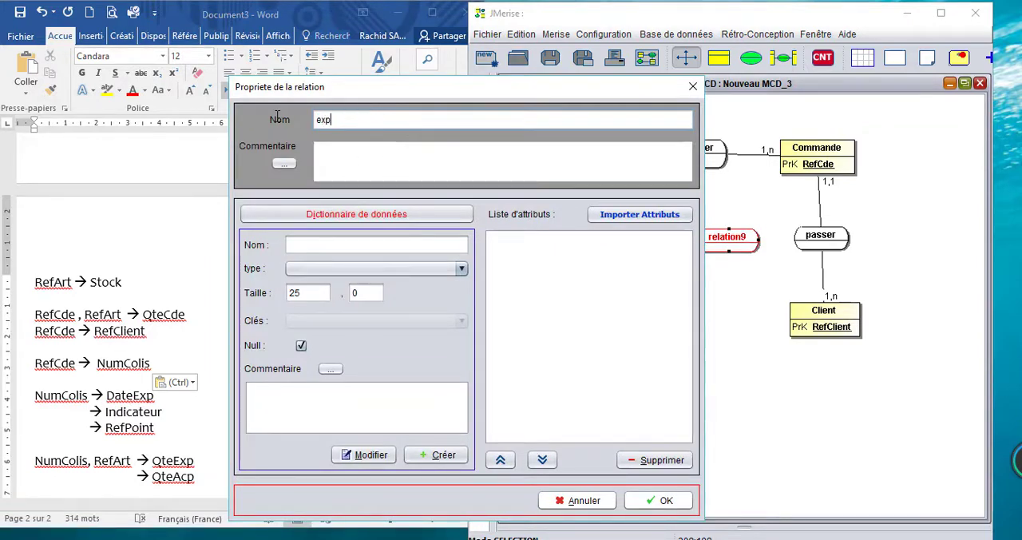
text(edier)
click(668, 499)
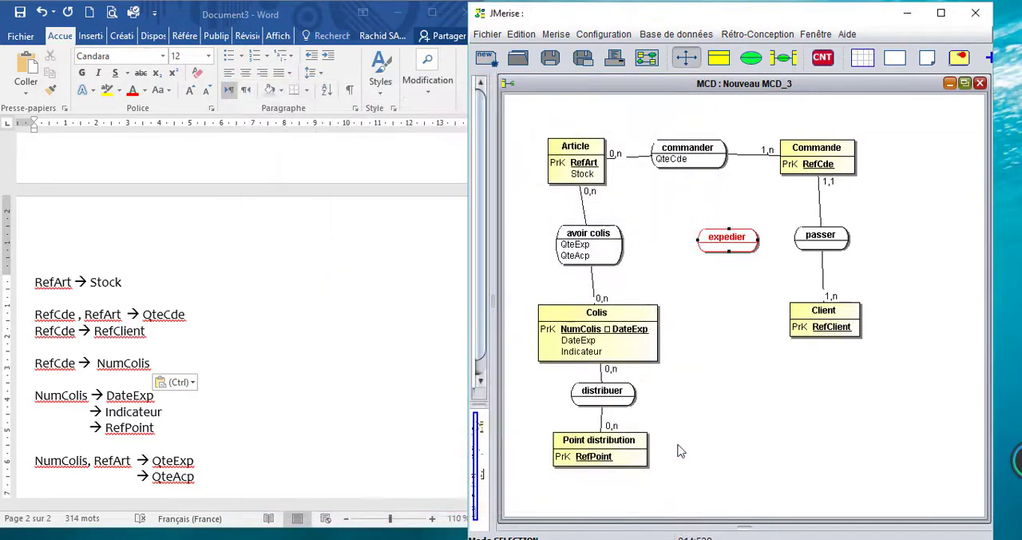
Step: Link the Colis and Commande entities through the expedier relation
click(783, 57)
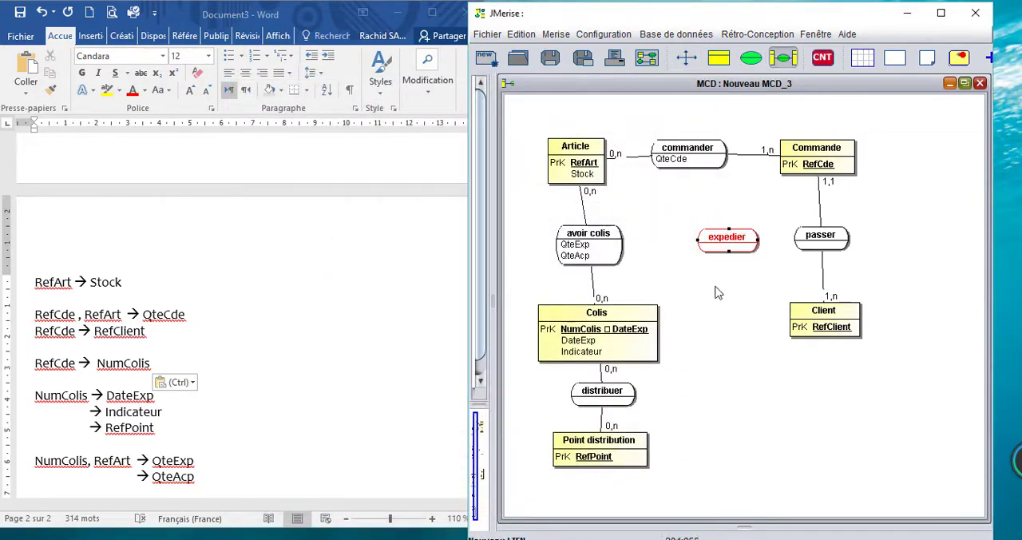
click(657, 312)
click(739, 240)
click(813, 169)
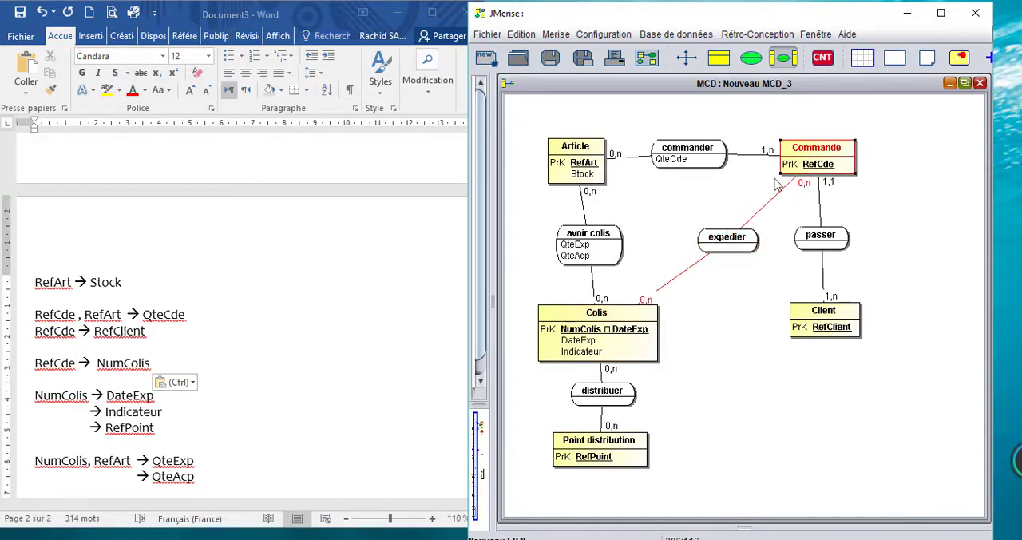
click(685, 57)
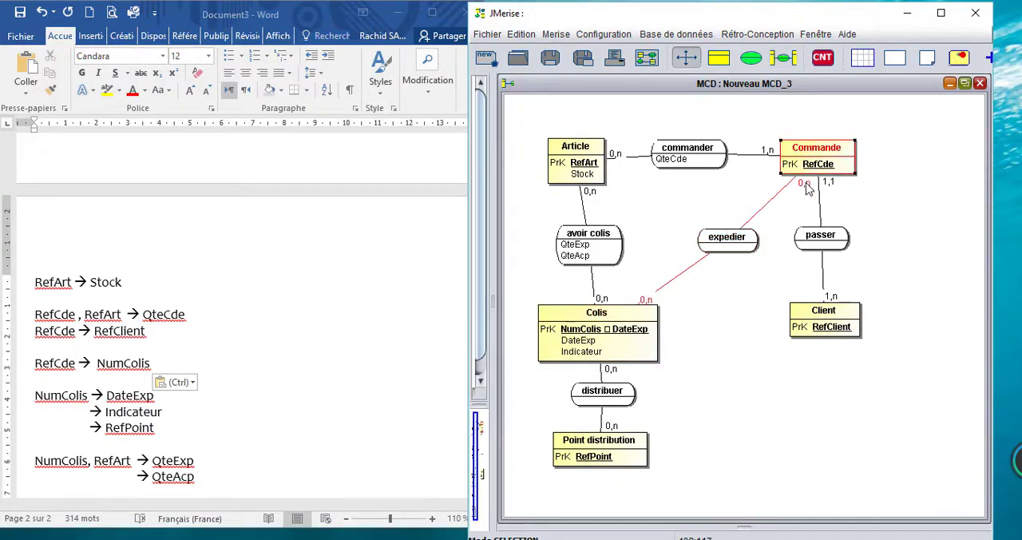
Step: Try 0,1 as the cardinality of the link between Commande and expedier, and confirm it as 0,n
double_click(807, 188)
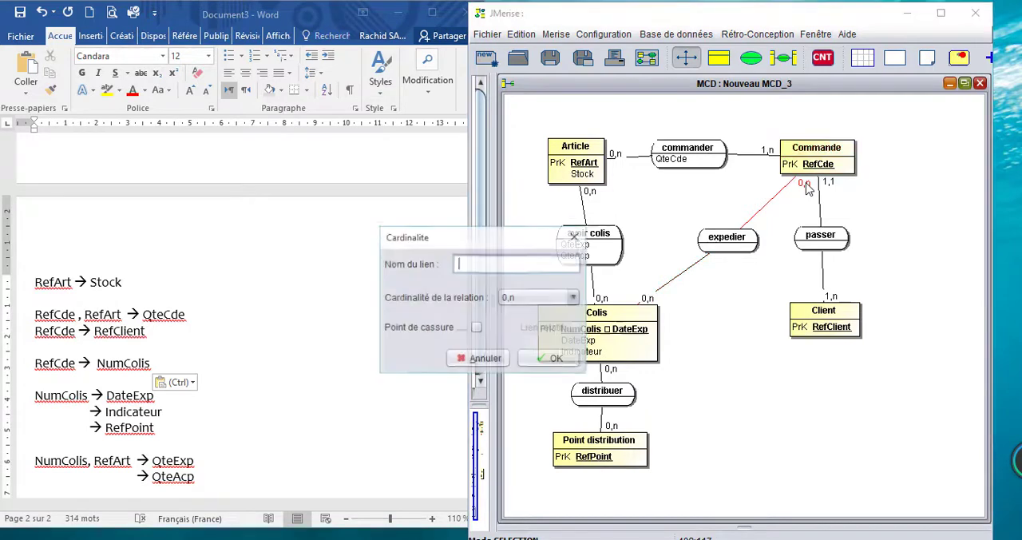
click(573, 299)
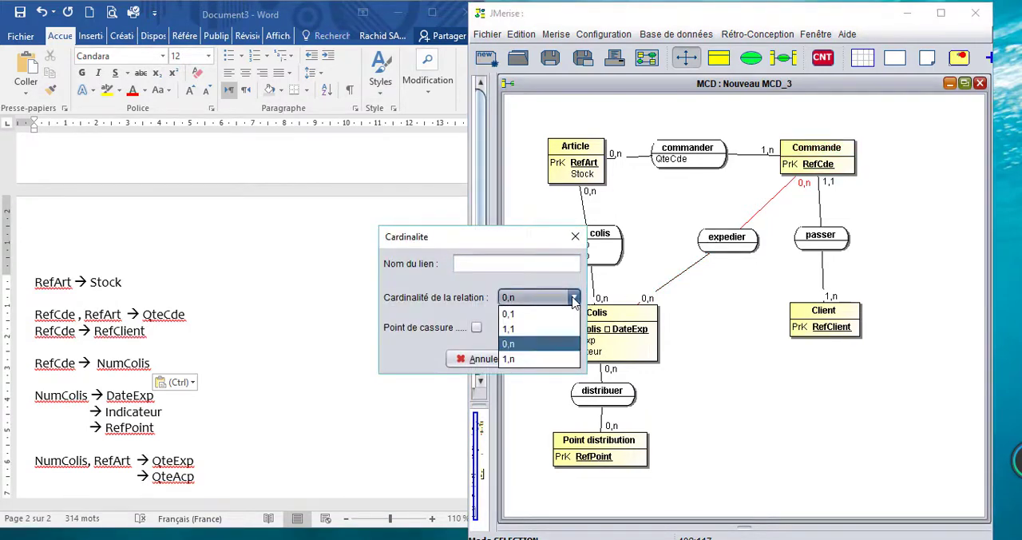
click(519, 316)
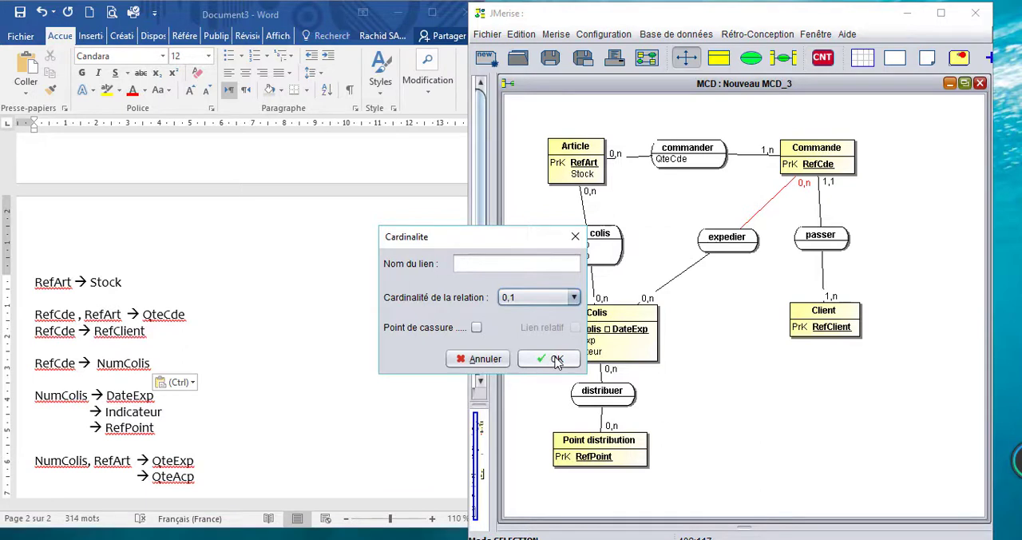
click(573, 297)
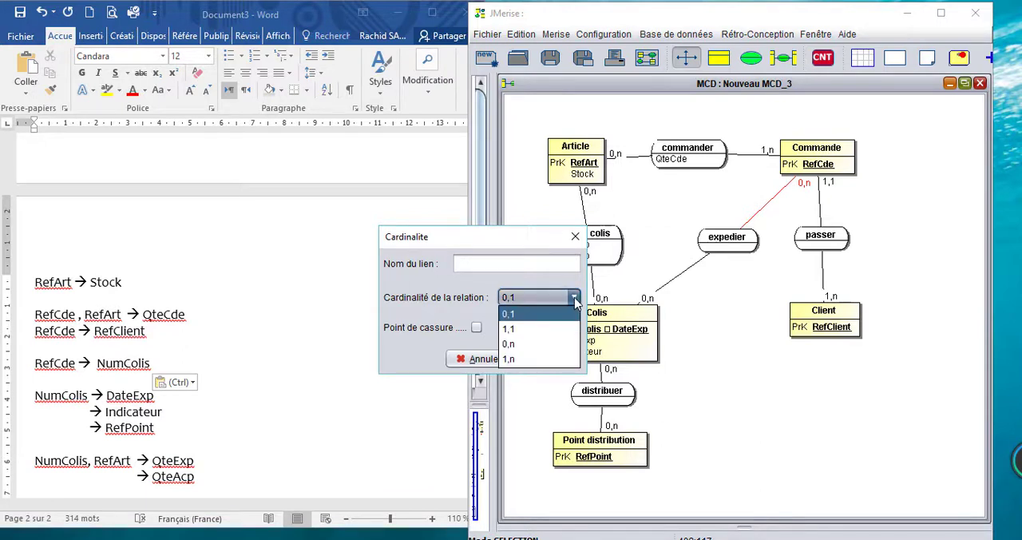
click(527, 347)
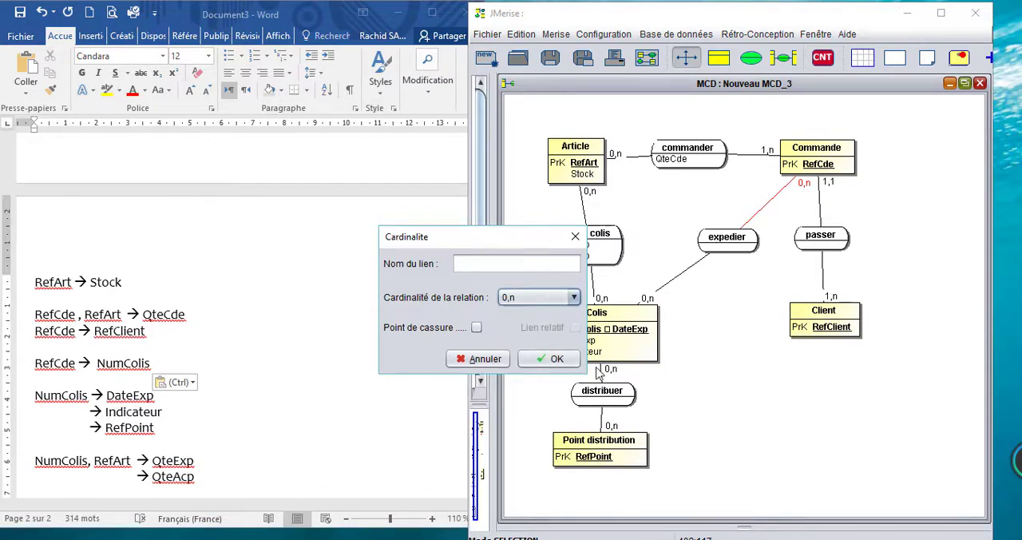
click(557, 359)
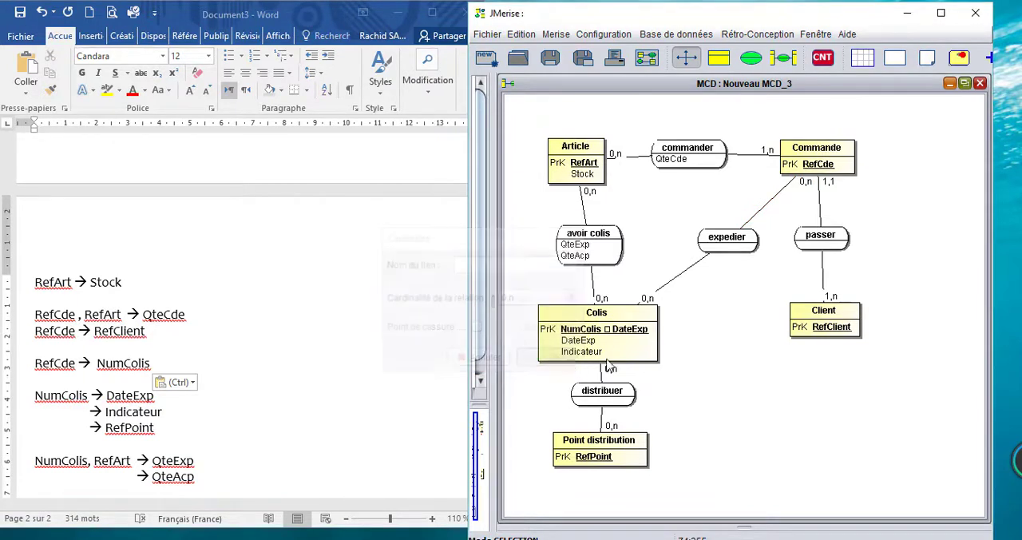
Step: Set the cardinality of the link between Colis and the expedier relation to 1,1
click(648, 302)
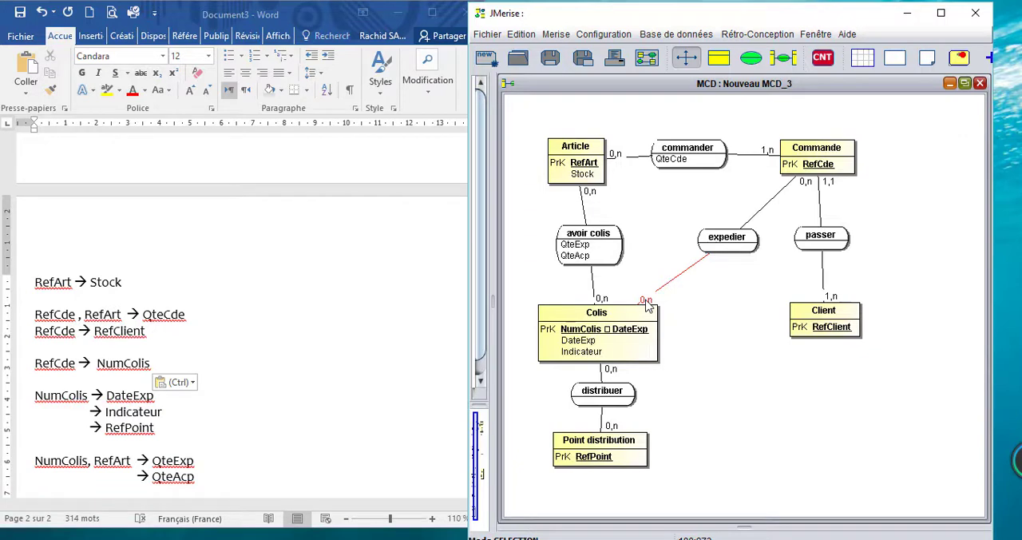
double_click(648, 303)
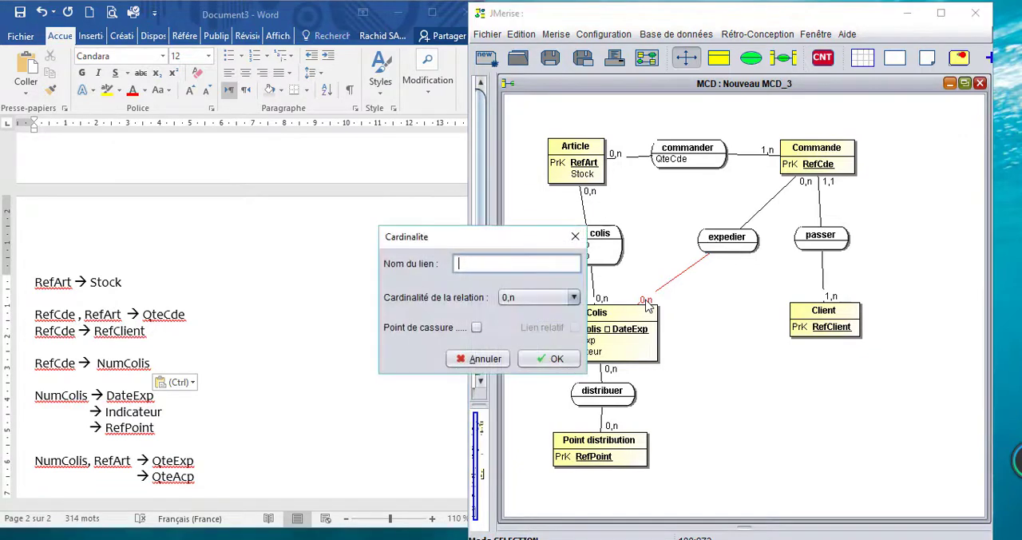
click(533, 297)
click(523, 322)
click(550, 358)
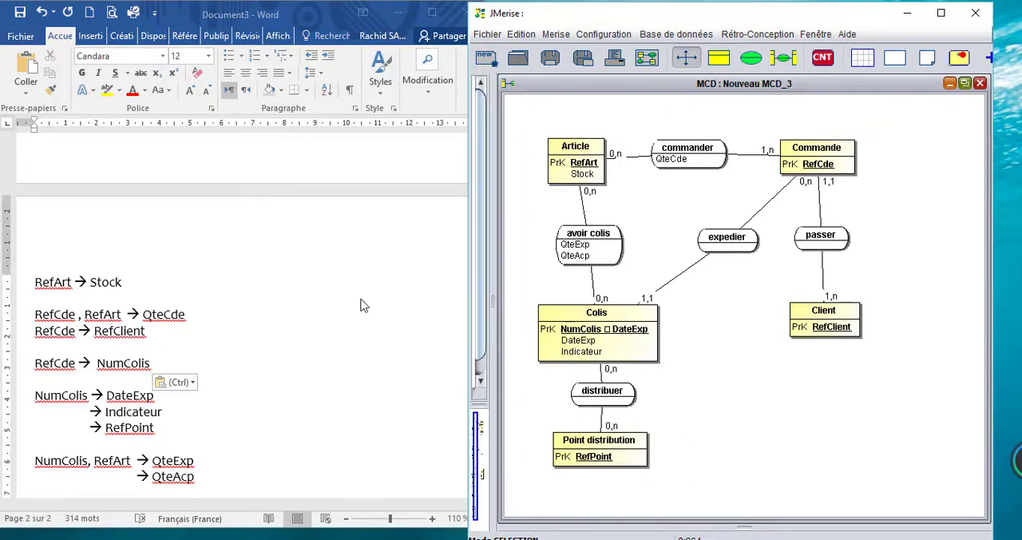
Step: Reverse the RefCde → NumColis dependency in the Word document to read NumColis → RefCde
click(131, 369)
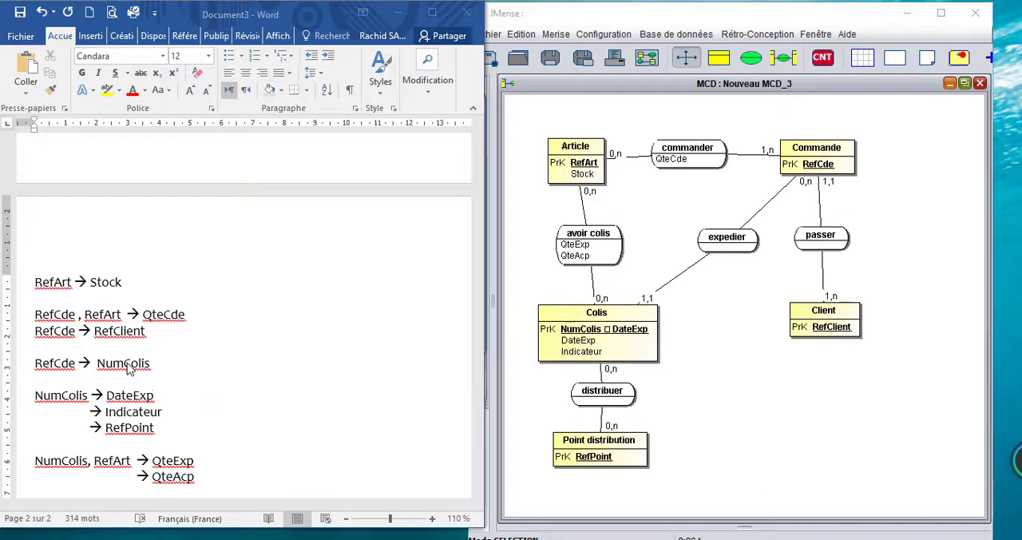
double_click(116, 364)
key(ctrl+c)
key(BackSpace)
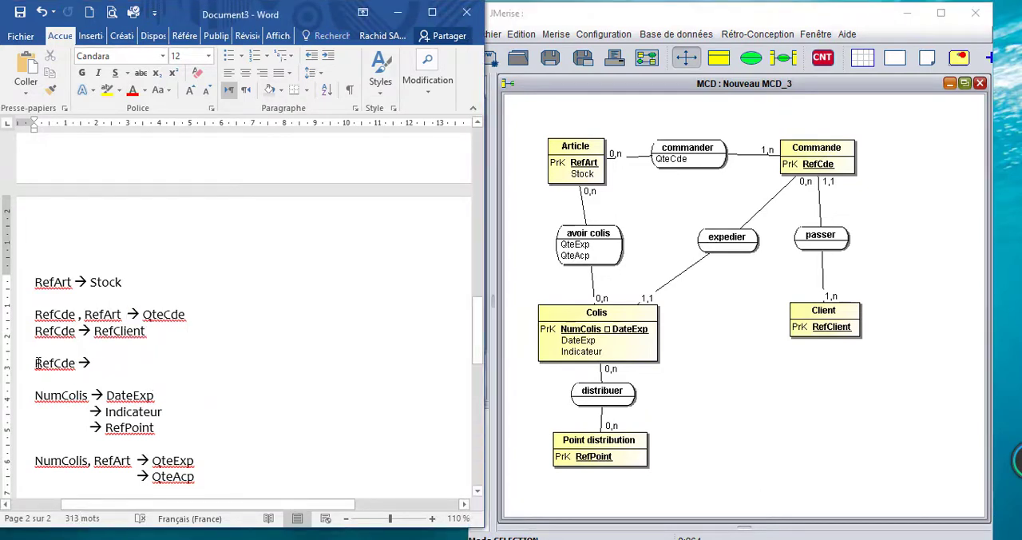
key(Home)
key(ctrl+v)
text(-->)
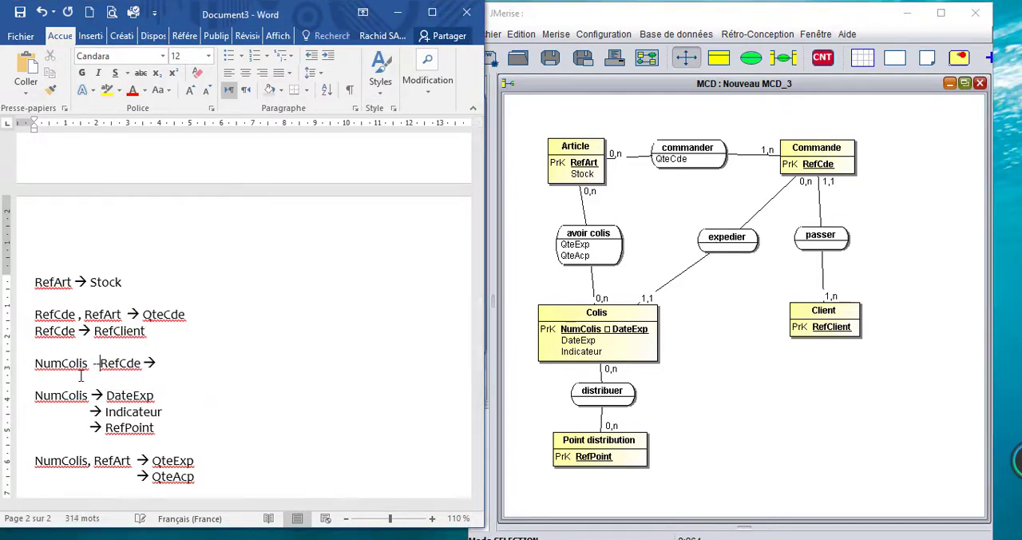
key(BackSpace)
key(BackSpace)
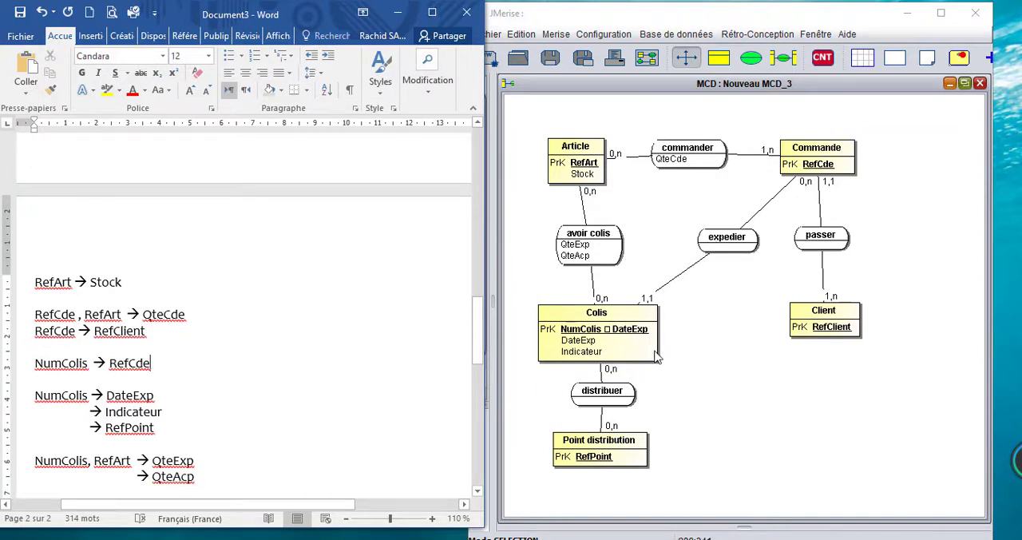
Step: In JMerise, set the cardinality of the link between Colis and the distribuer relation to 1,1
double_click(610, 372)
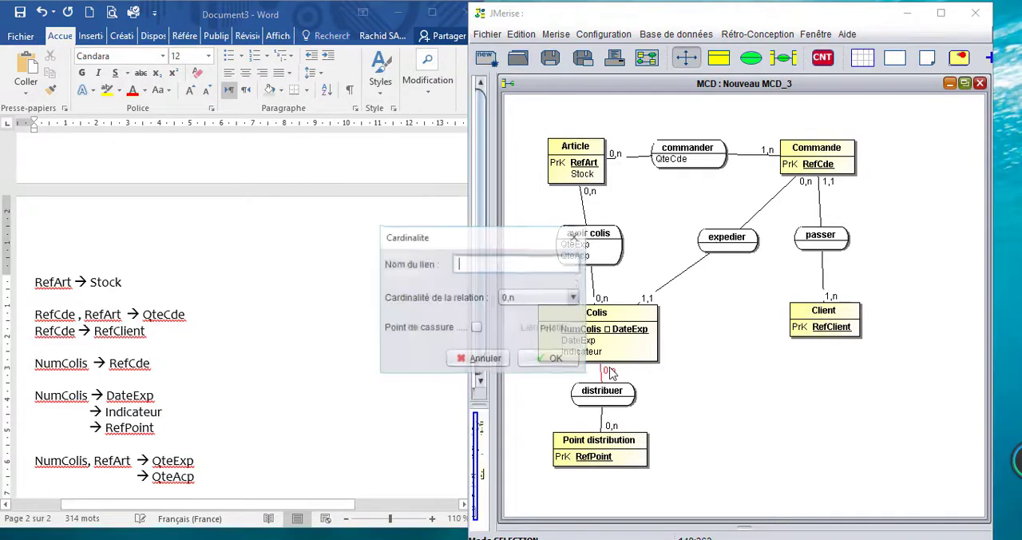
click(574, 297)
click(578, 328)
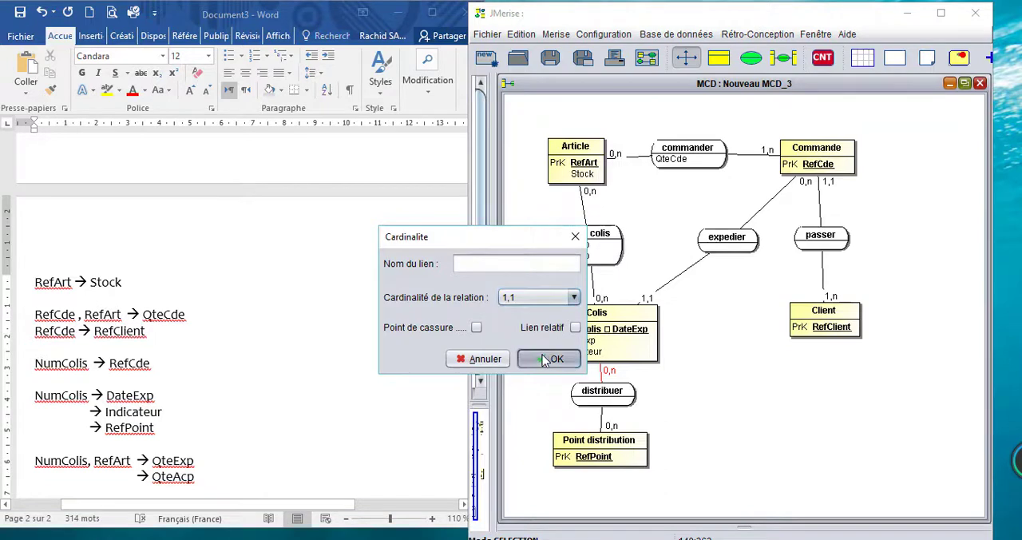
click(549, 359)
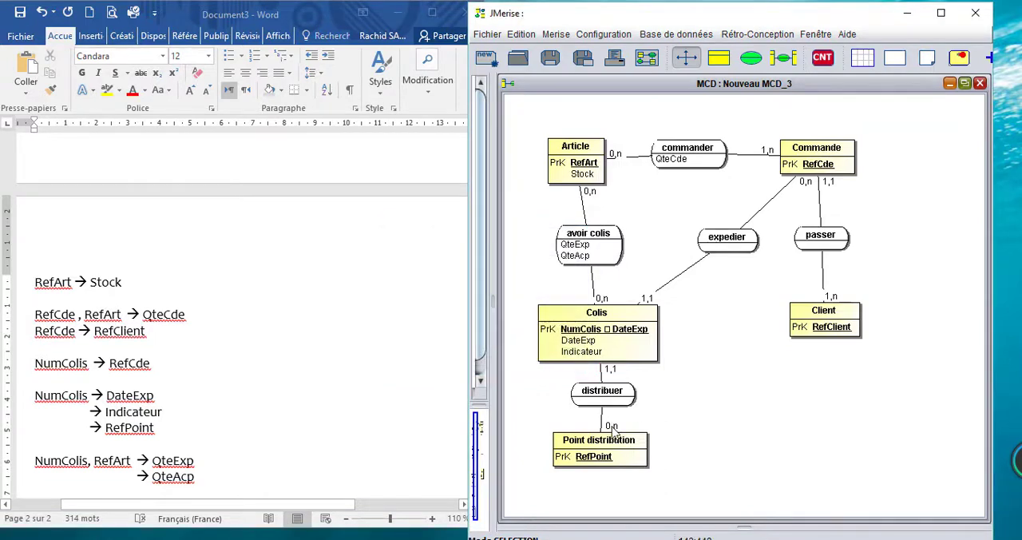
Step: Set the cardinality of the link between Point distribution and the distribuer relation to 1,n
double_click(610, 429)
click(573, 297)
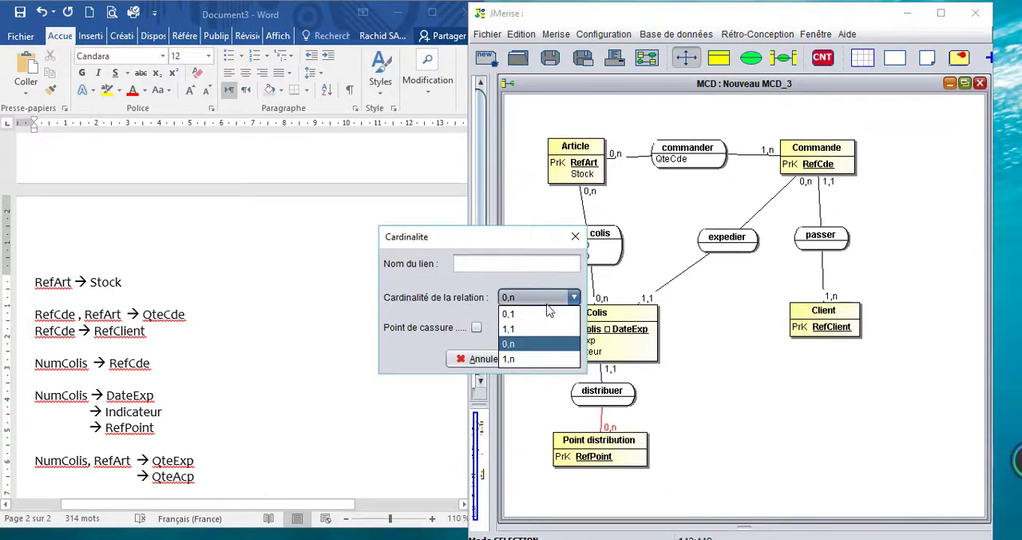
click(520, 358)
click(544, 359)
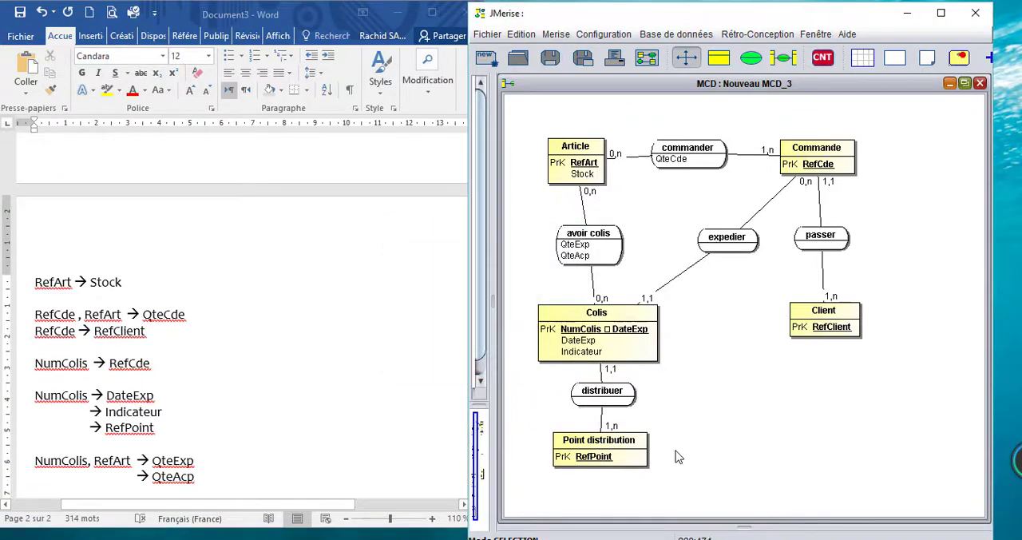
Step: Maximize the JMerise window and move the whole diagram toward the middle of the canvas
click(940, 13)
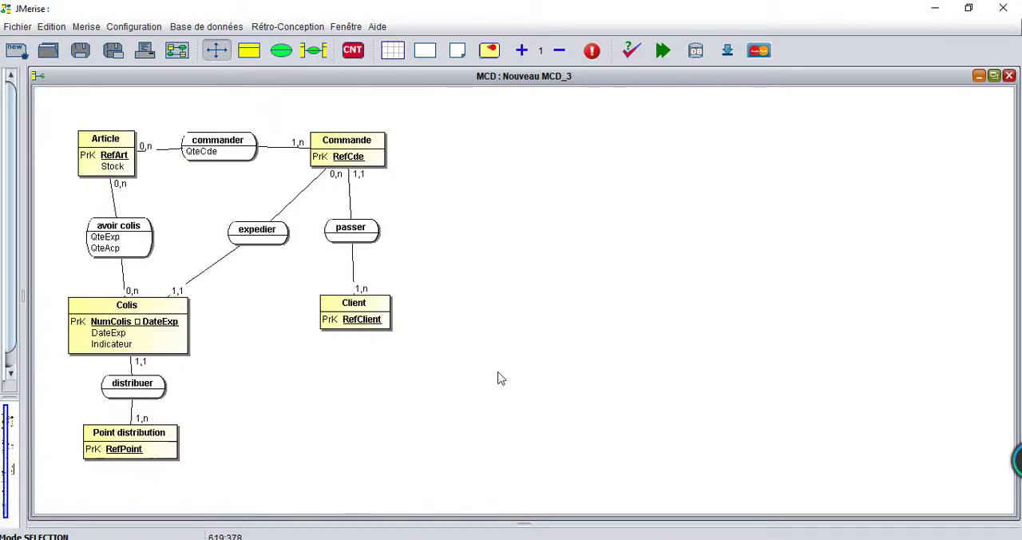
drag(61, 103, 523, 499)
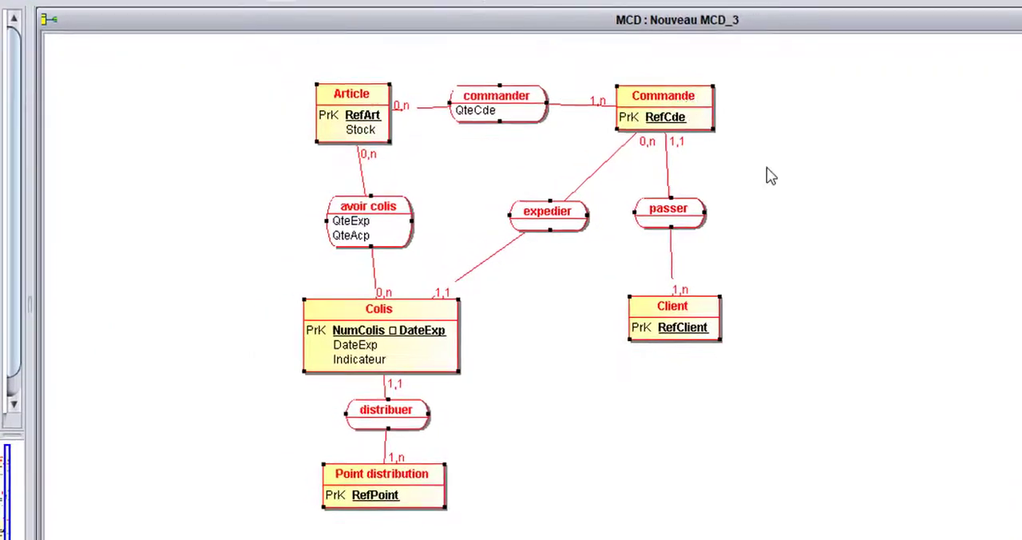
click(704, 185)
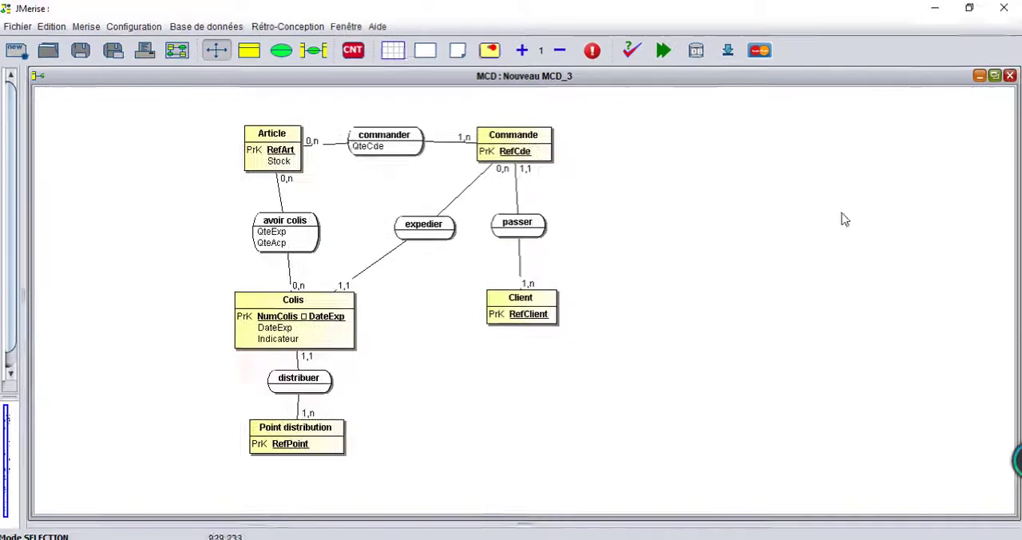
Step: Compare the model side by side with the dependencies, task list and data dictionary in the Word document
click(969, 8)
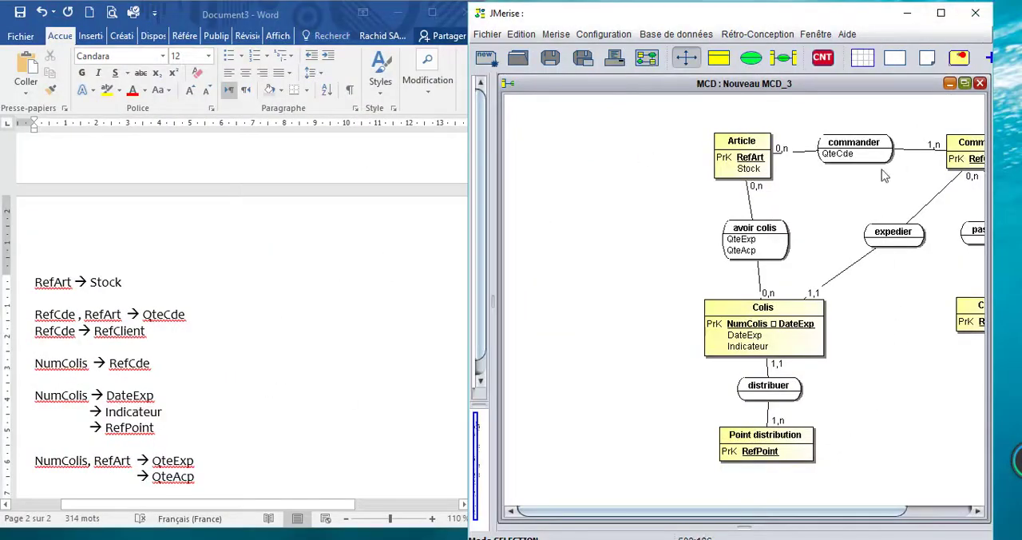
drag(724, 517, 788, 517)
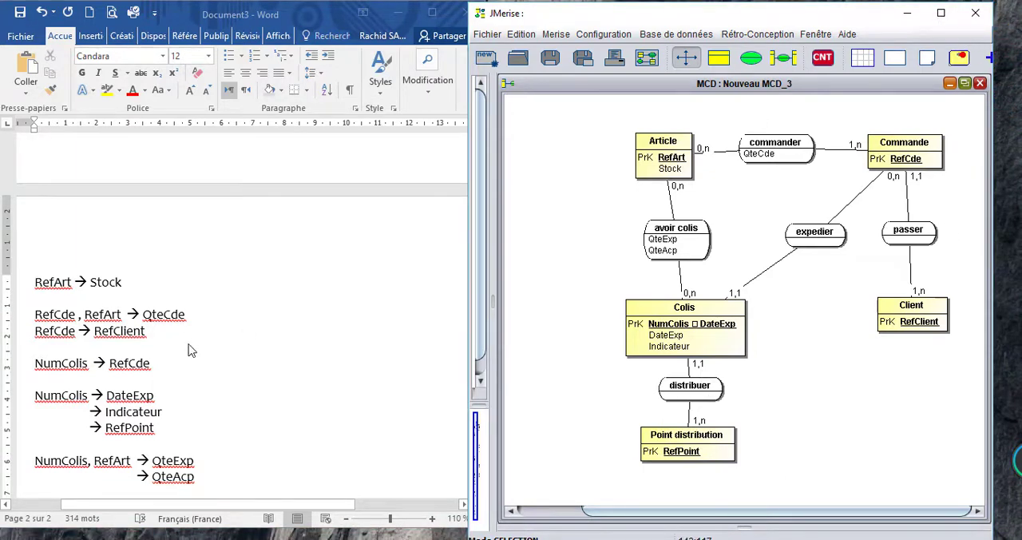
scroll(189, 350, up, 10)
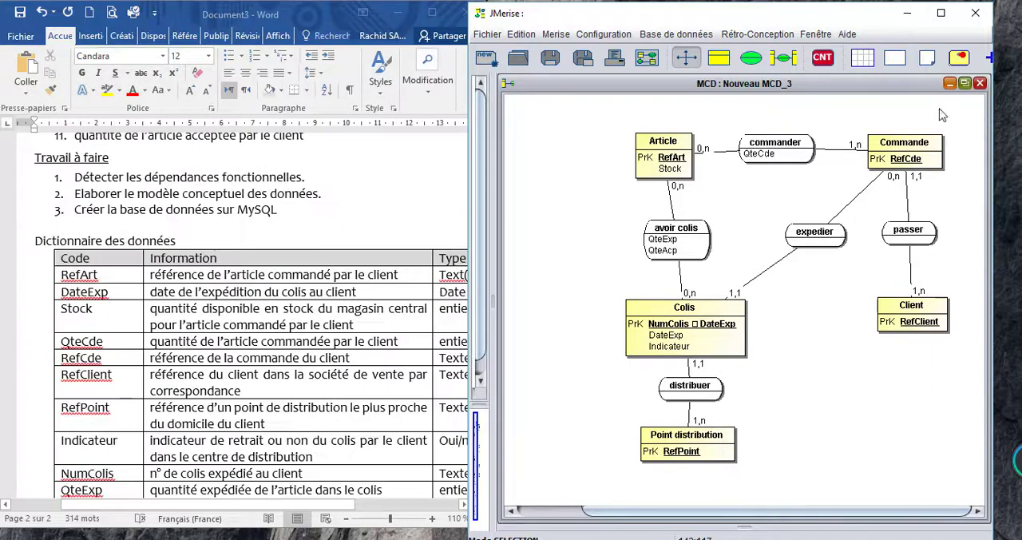
Step: Generate the MPD from the full-screen MCD, then maximize the SQL script window and minimize the MLD window
click(940, 20)
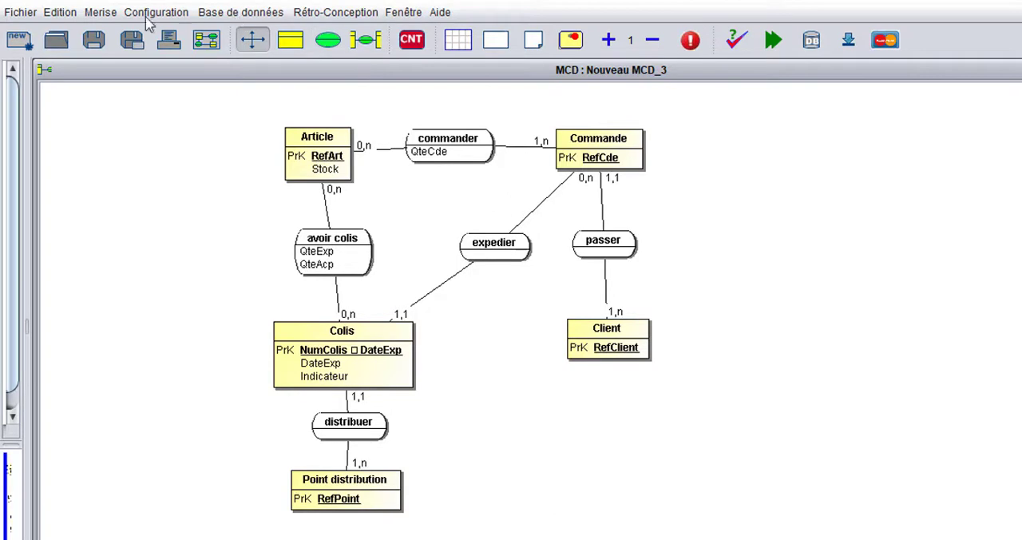
click(102, 16)
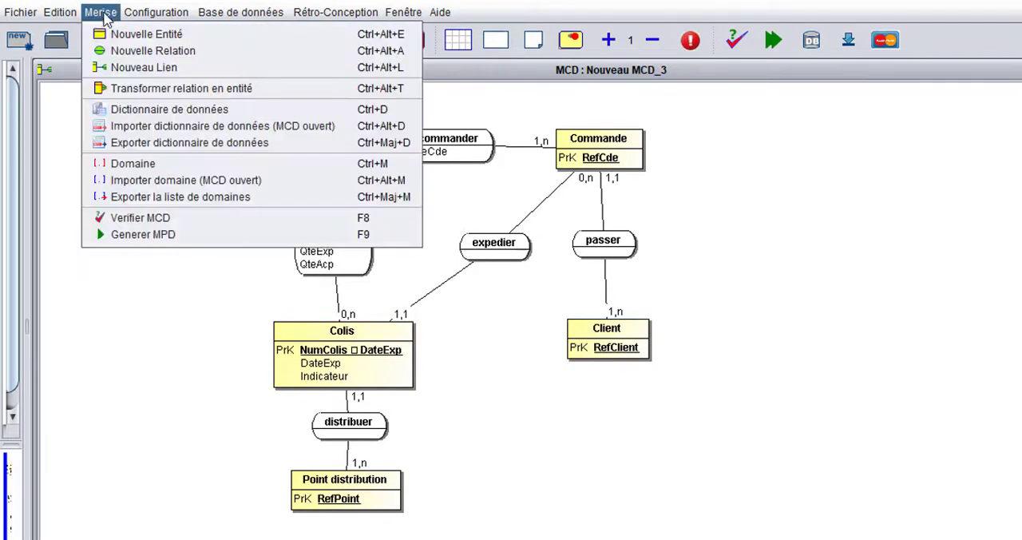
click(148, 236)
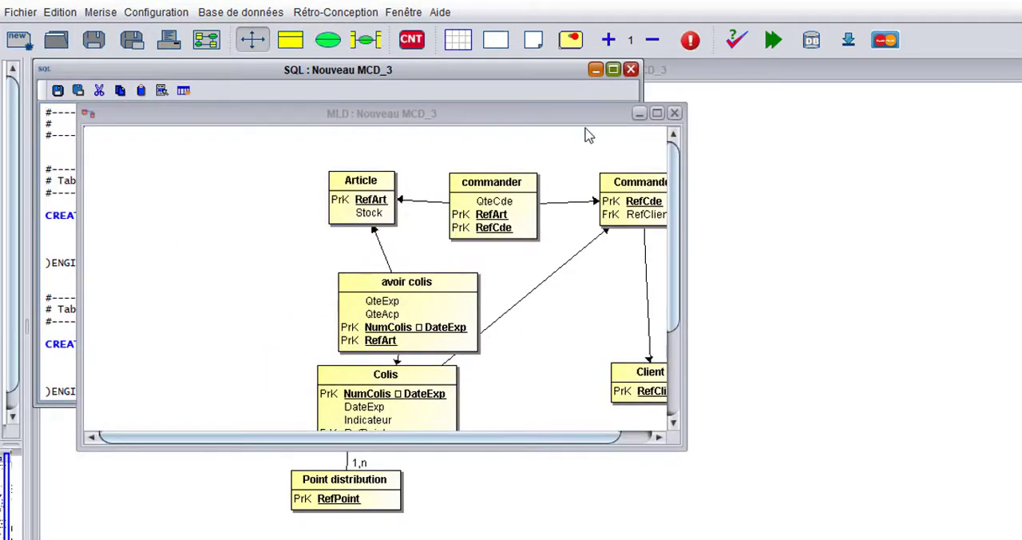
click(612, 70)
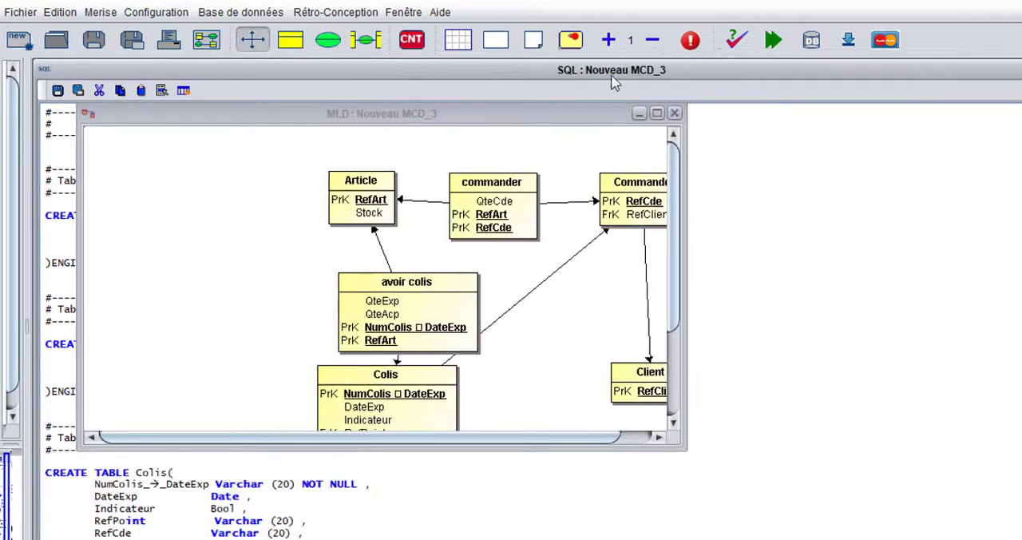
click(639, 114)
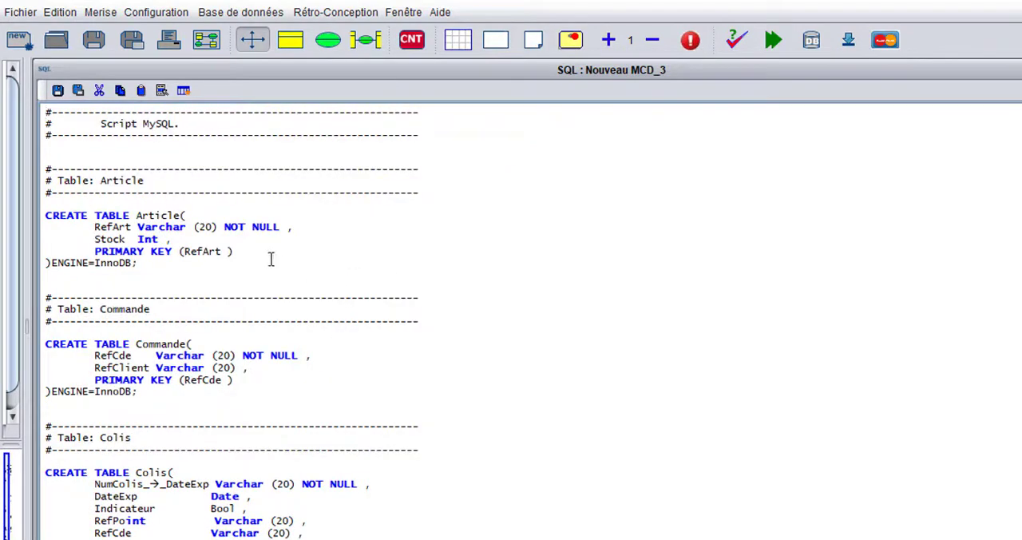
Step: Generate the model's SQL script for MySQL
click(336, 12)
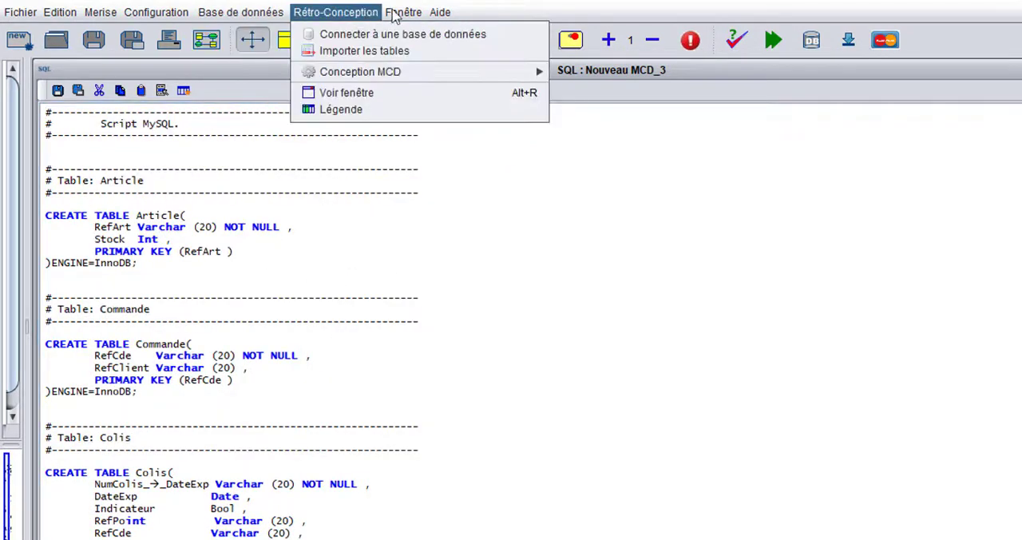
mouse_move(403, 12)
mouse_move(367, 12)
mouse_move(239, 12)
mouse_move(311, 33)
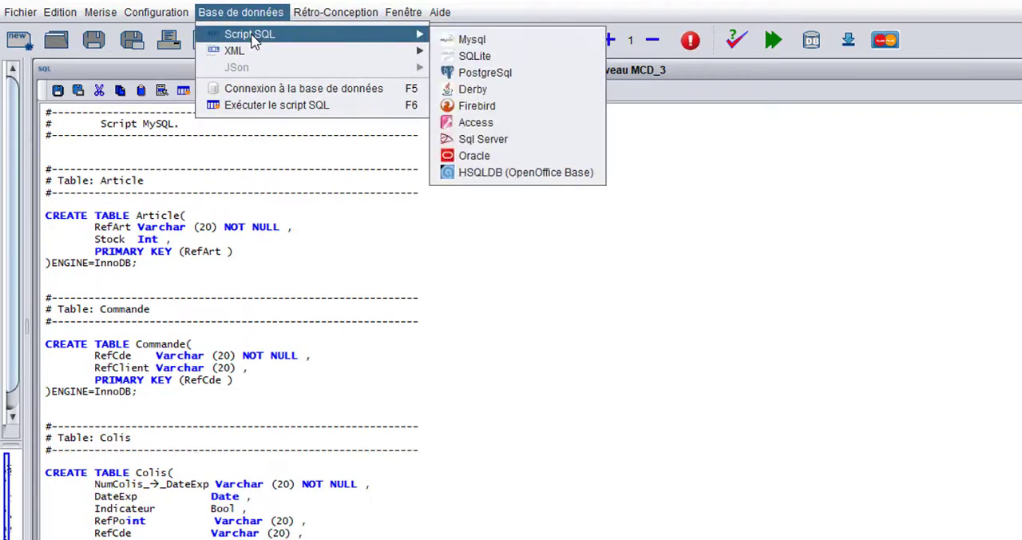
click(503, 40)
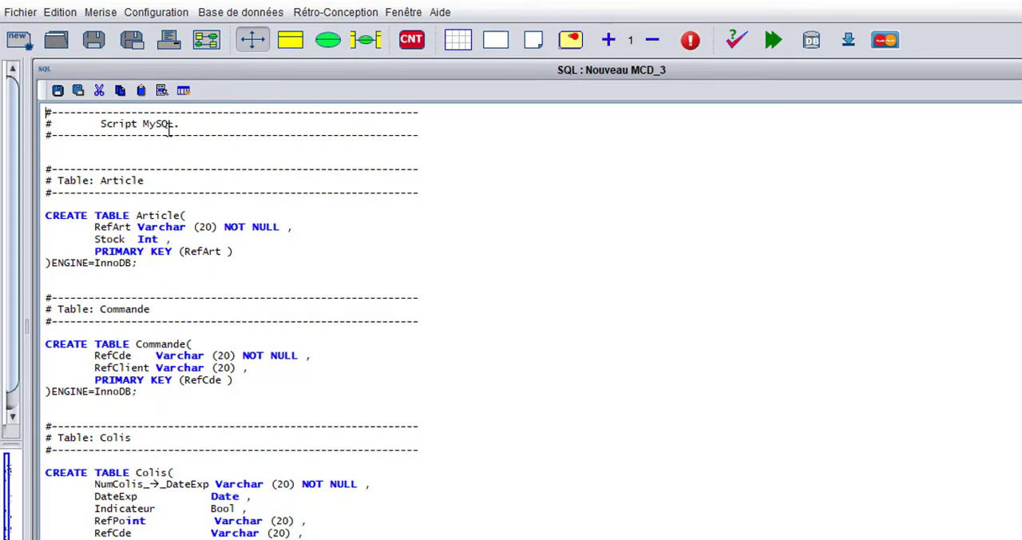
Step: Examine the CREATE TABLE statements of the generated MySQL script
scroll(179, 234, down, 10)
scroll(179, 234, up, 10)
scroll(179, 236, down, 10)
scroll(179, 236, up, 10)
double_click(99, 69)
click(526, 76)
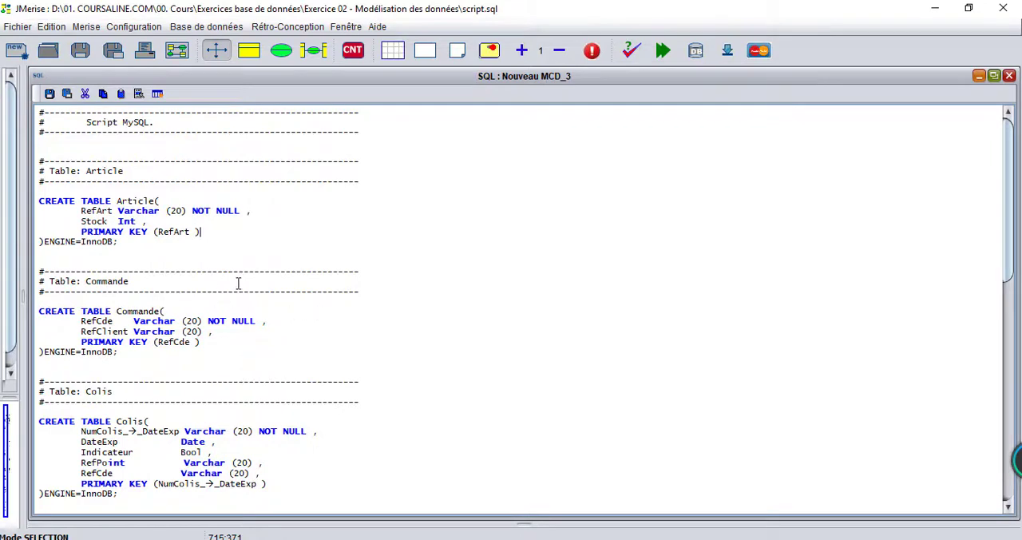
Step: Save the SQL script in the Documents folder as "script MySQL", with the file type Fichier Sql
click(48, 95)
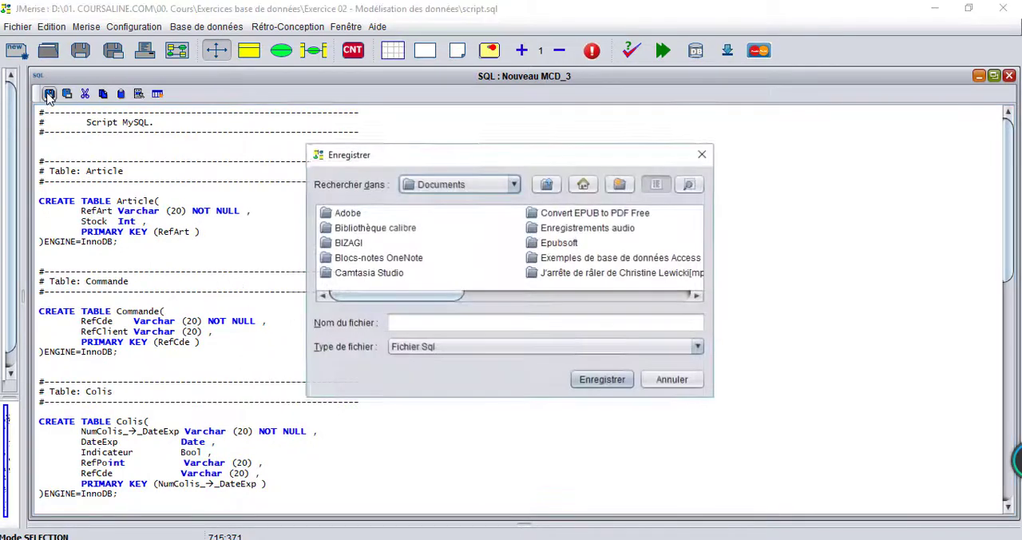
click(435, 325)
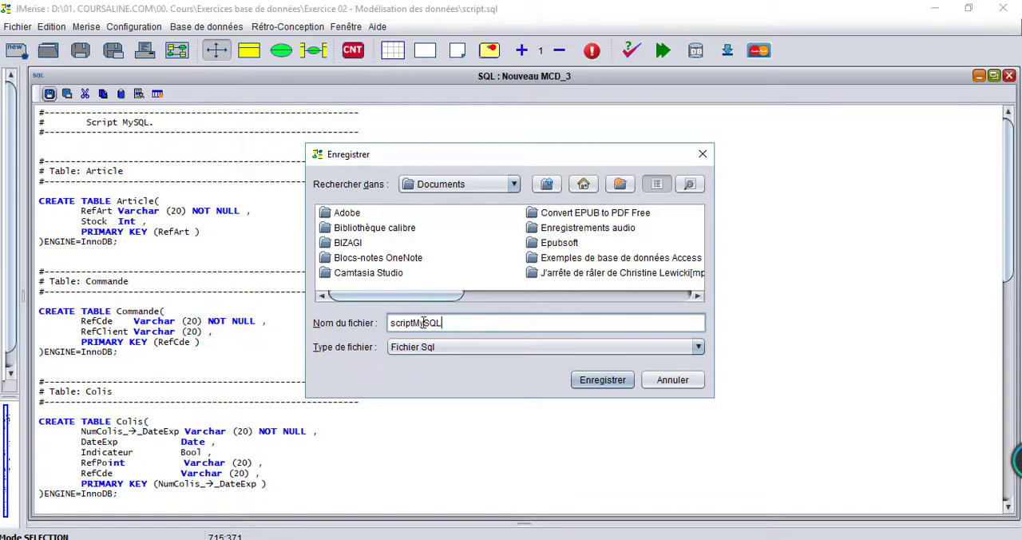
click(413, 322)
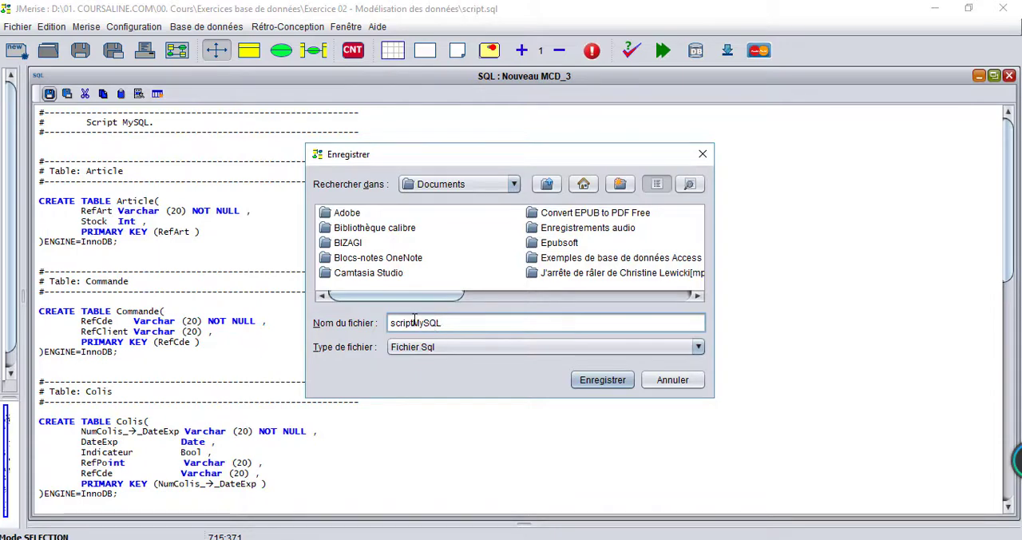
click(607, 384)
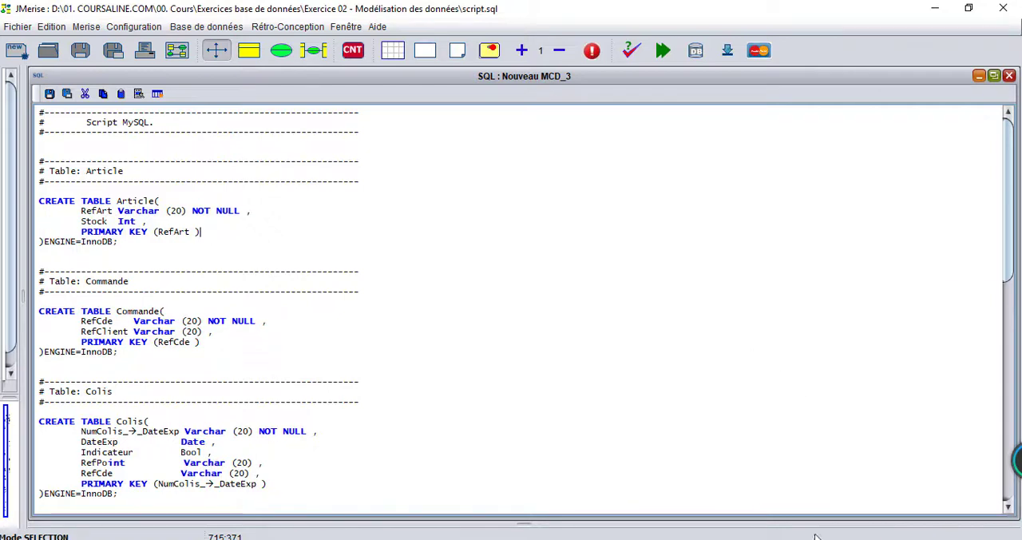
Step: Open phpMyAdmin in the browser and log in to the MySQL server as root
click(861, 500)
click(933, 326)
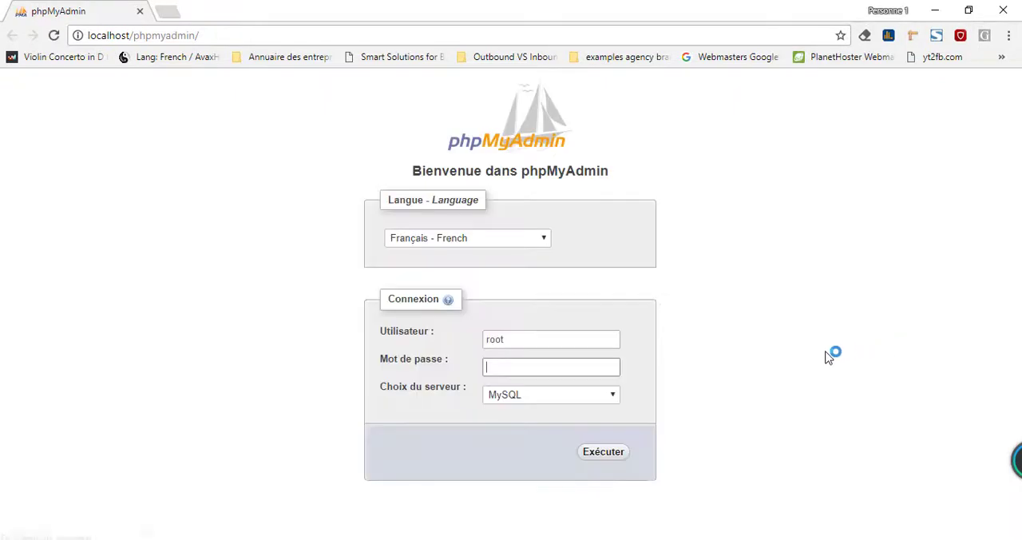
click(607, 458)
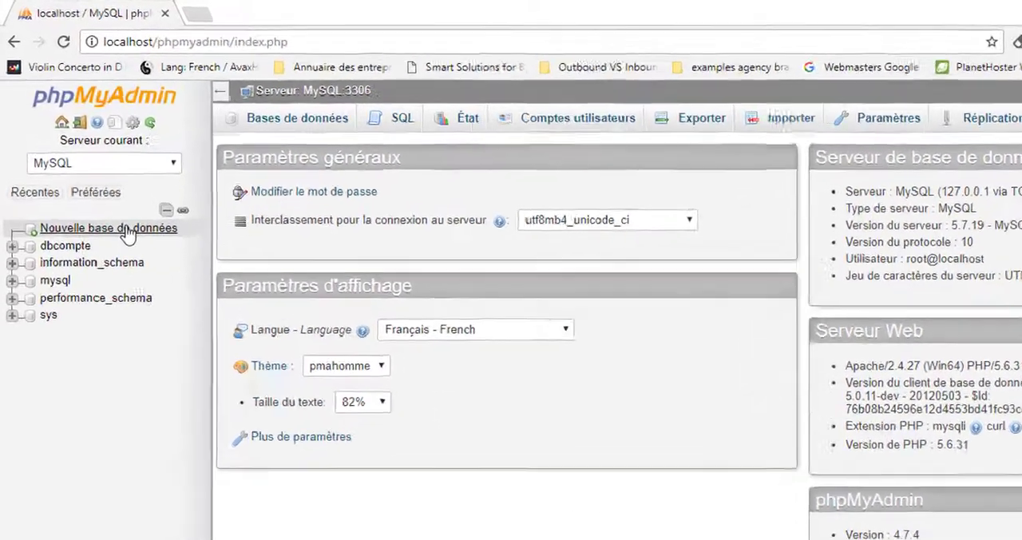
Step: Create a new database named "db exemple"
click(127, 232)
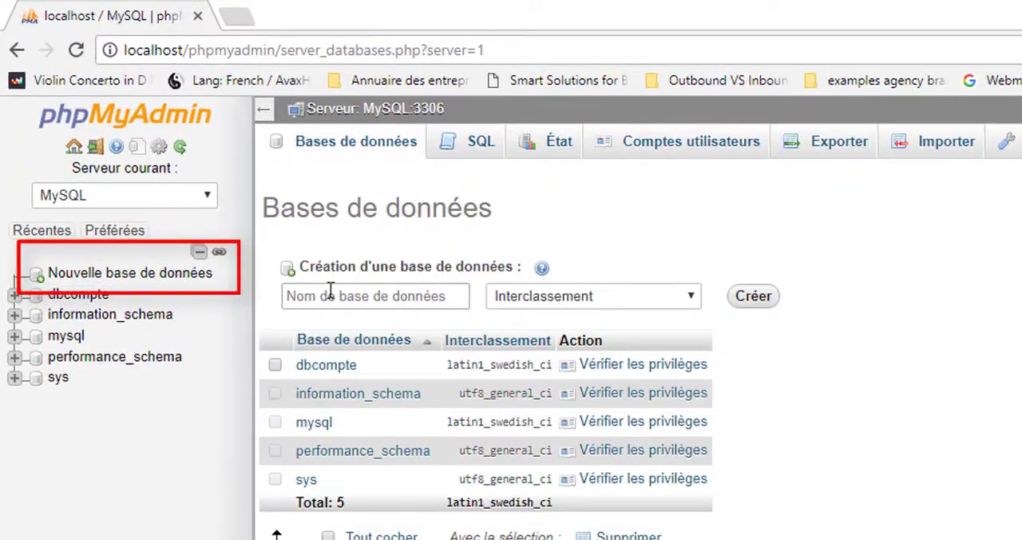
click(324, 290)
text(db example)
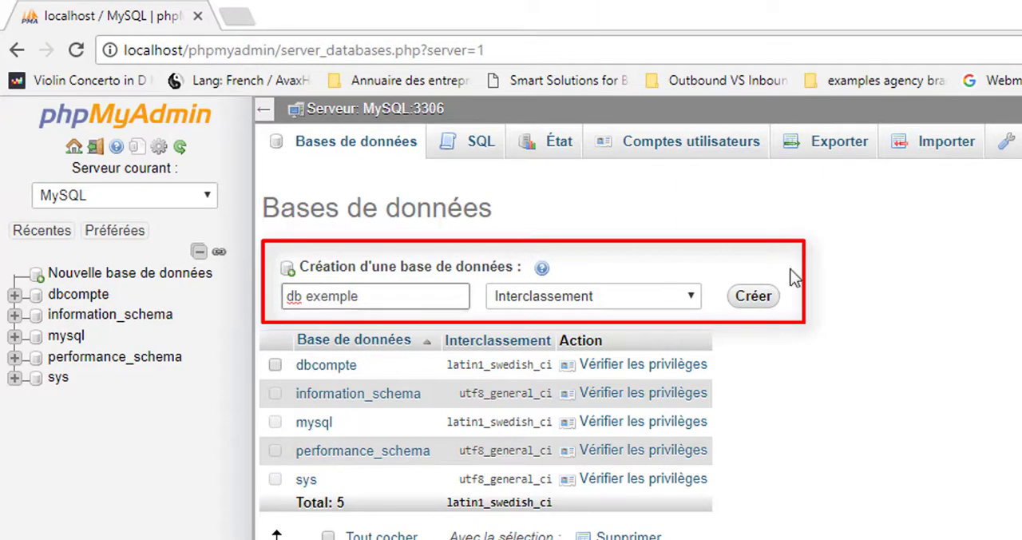
click(754, 301)
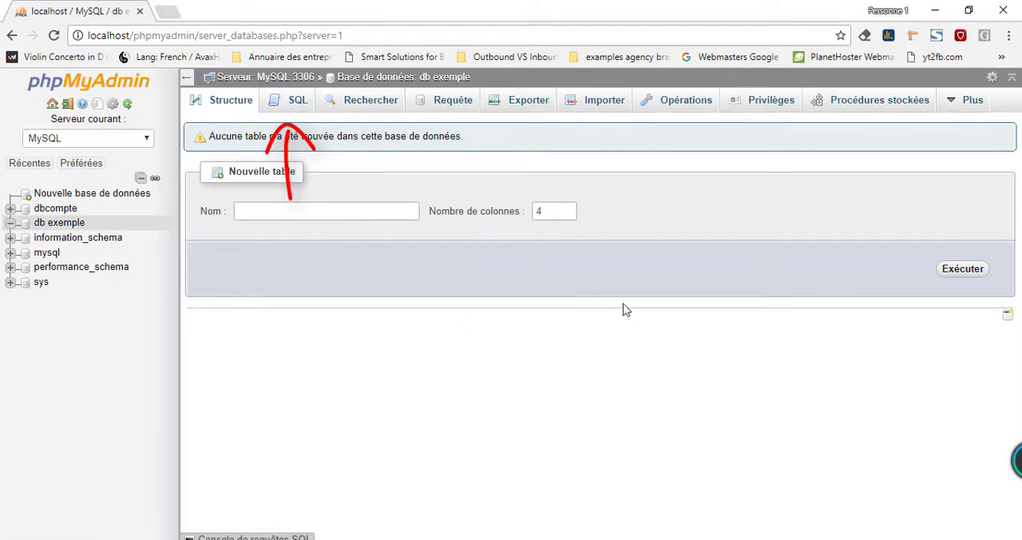
Step: Look at the import page and the SQL query page of the db exemple database
click(604, 102)
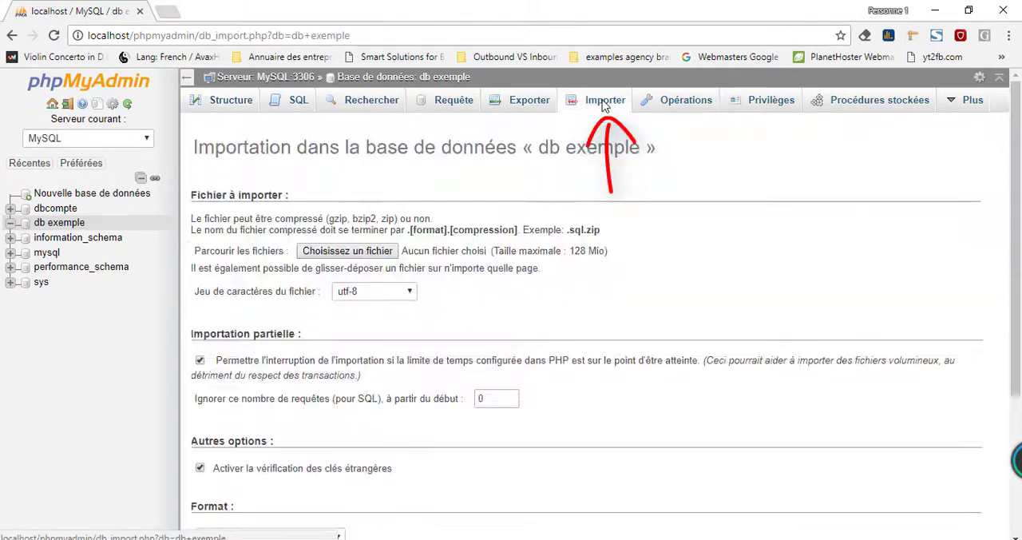
click(298, 106)
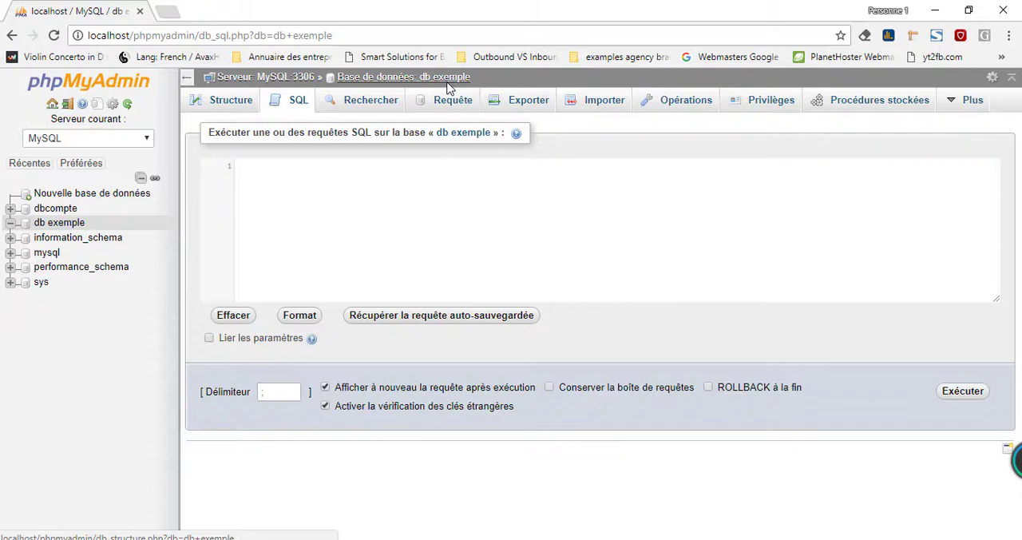
Step: Import the file "script MySQL.sql" from the Documents folder into the db exemple database, using the SQL format
click(599, 106)
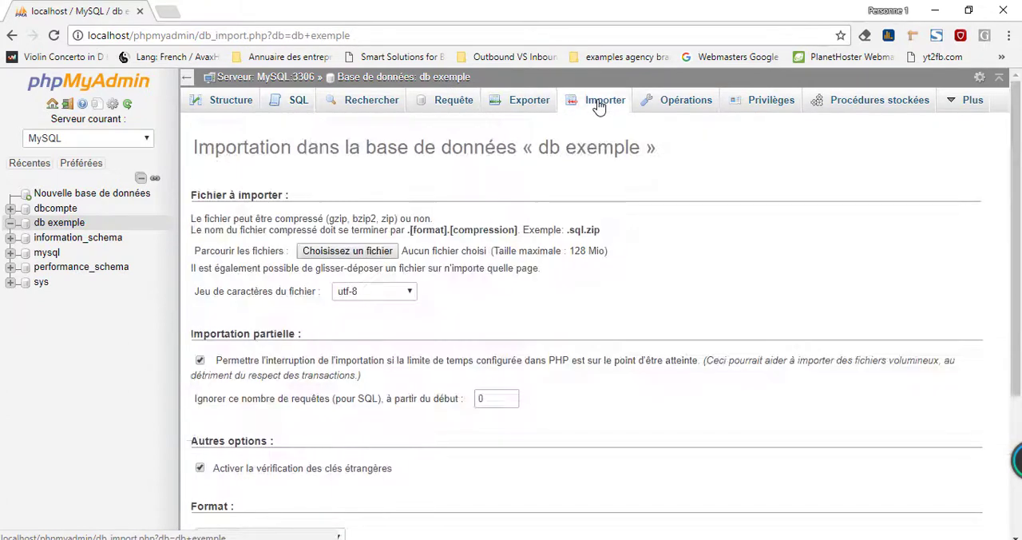
click(374, 256)
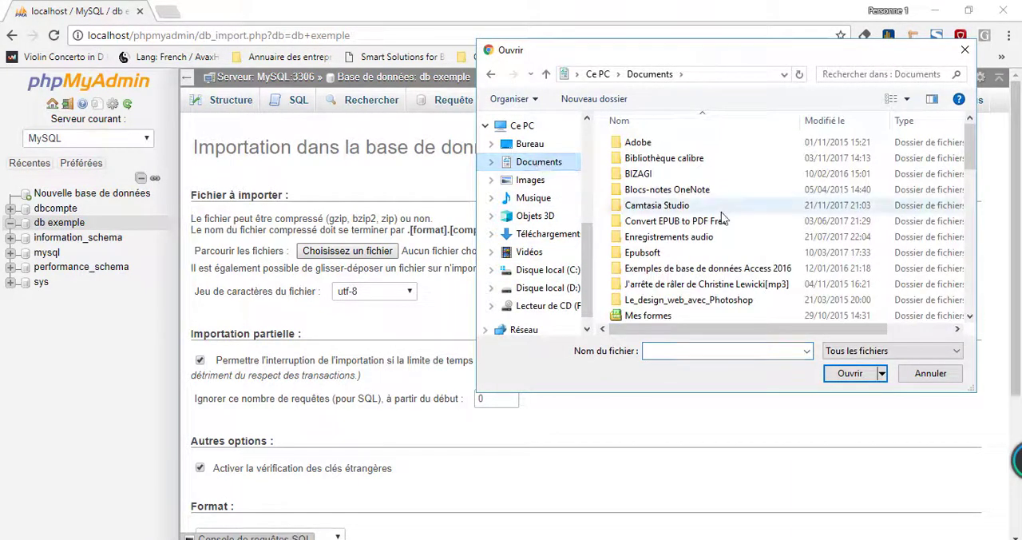
scroll(719, 217, down, 6)
scroll(720, 218, down, 1)
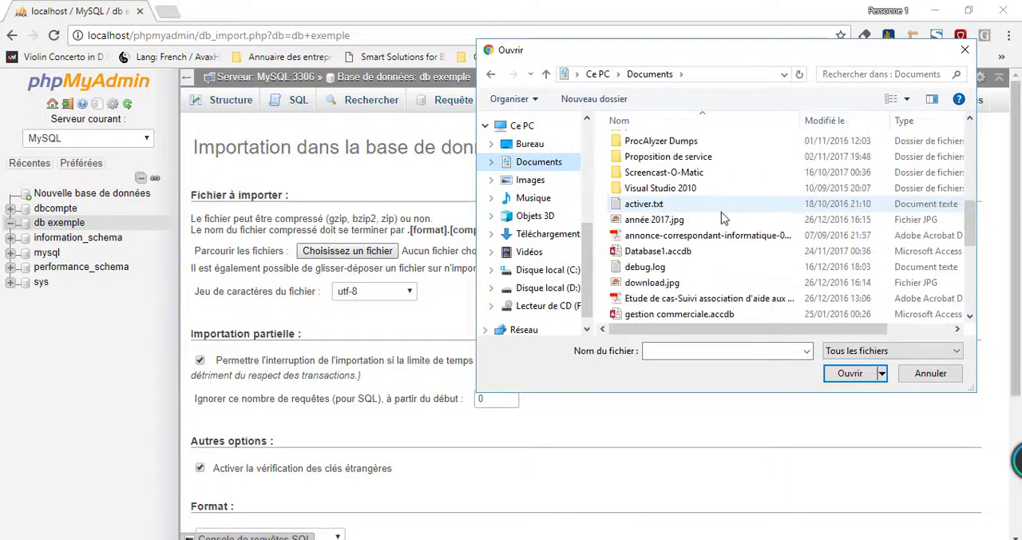
scroll(721, 218, down, 3)
scroll(721, 218, down, 2)
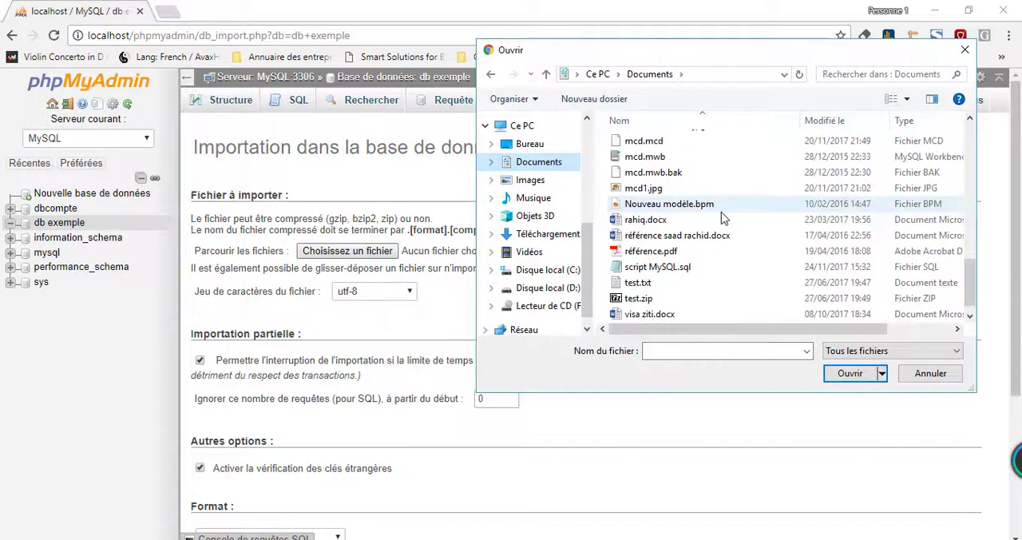
click(686, 266)
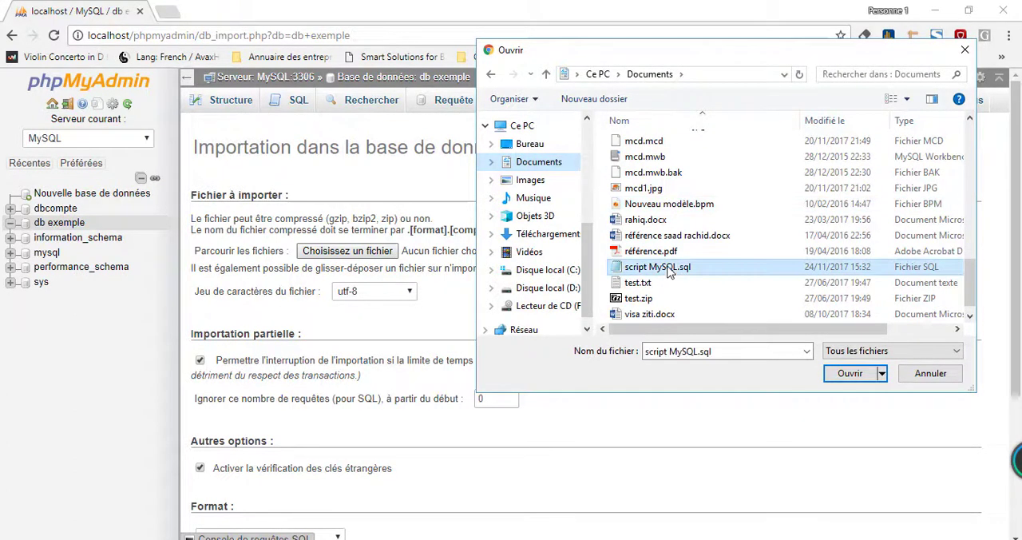
click(850, 373)
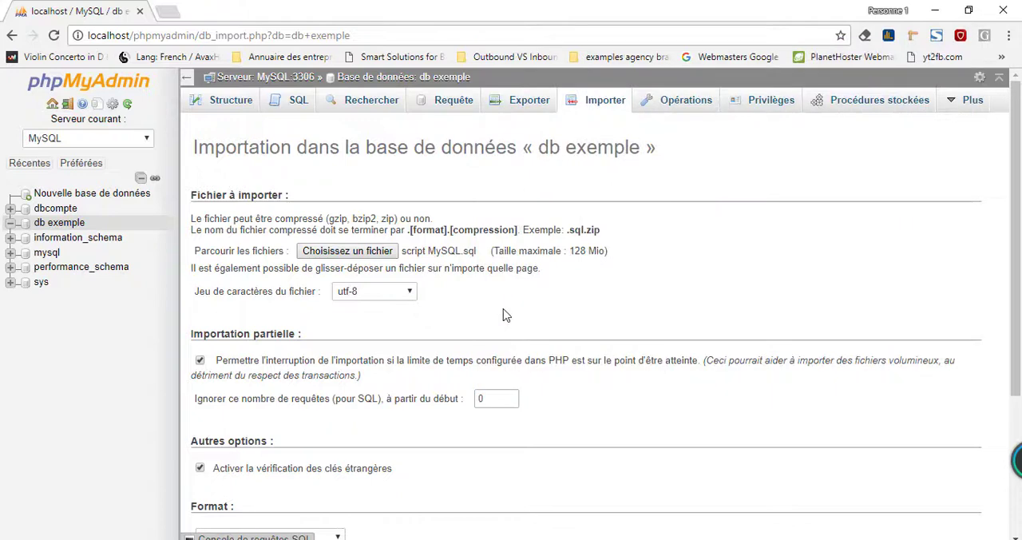
scroll(503, 311, down, 3)
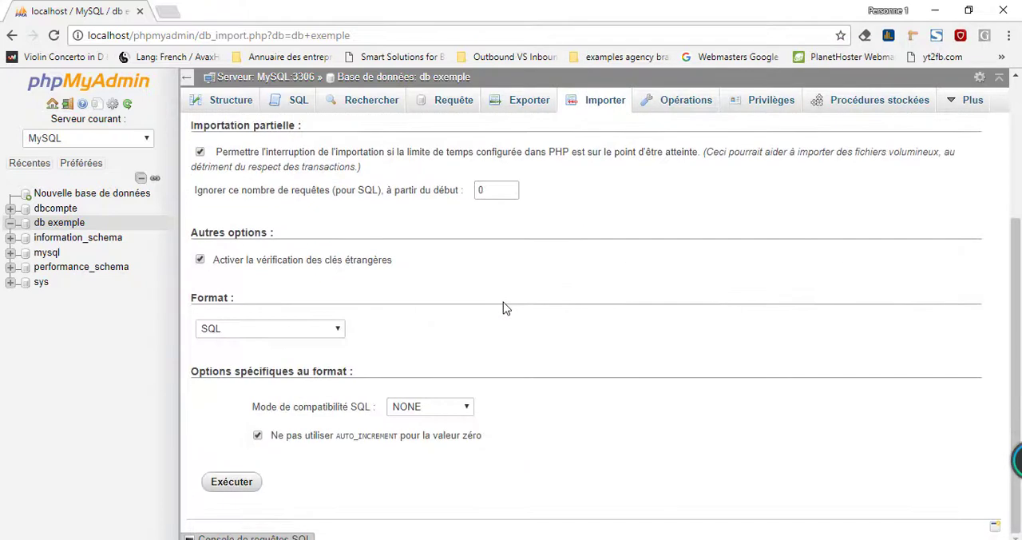
click(239, 484)
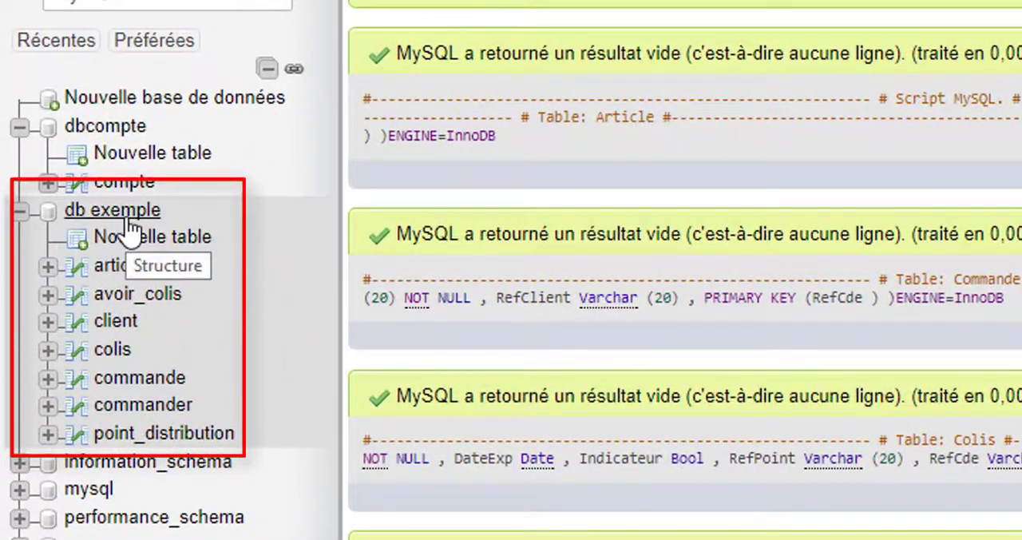
Step: Browse the imported tables of db exemple one after another, from article, avoir_colis and client to point_distribution, to check their columns
click(128, 268)
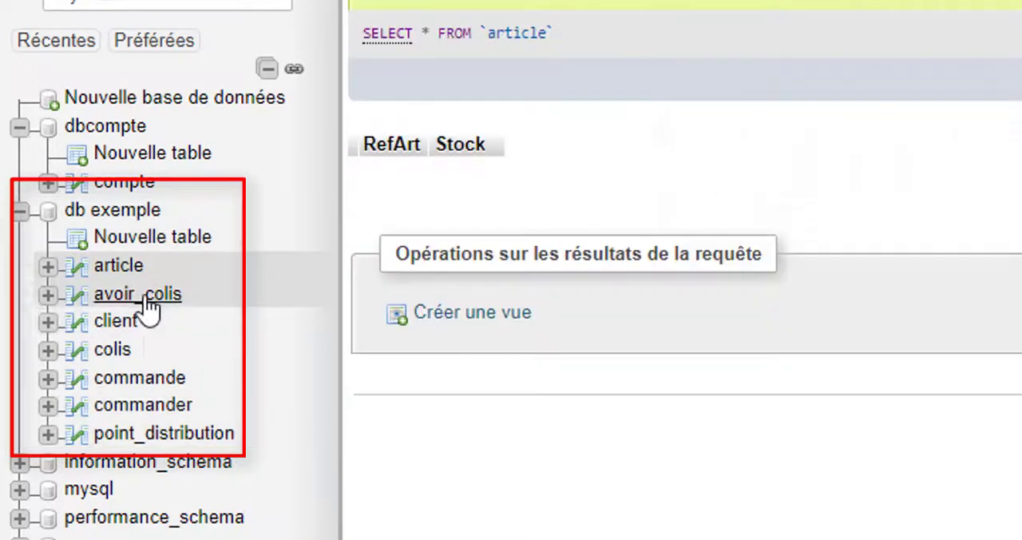
click(172, 294)
click(120, 320)
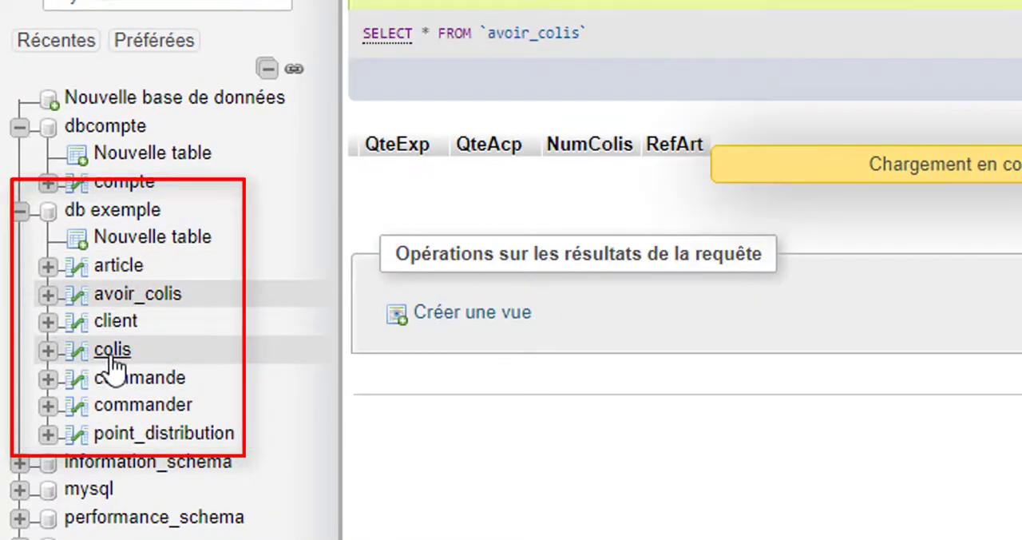
click(160, 405)
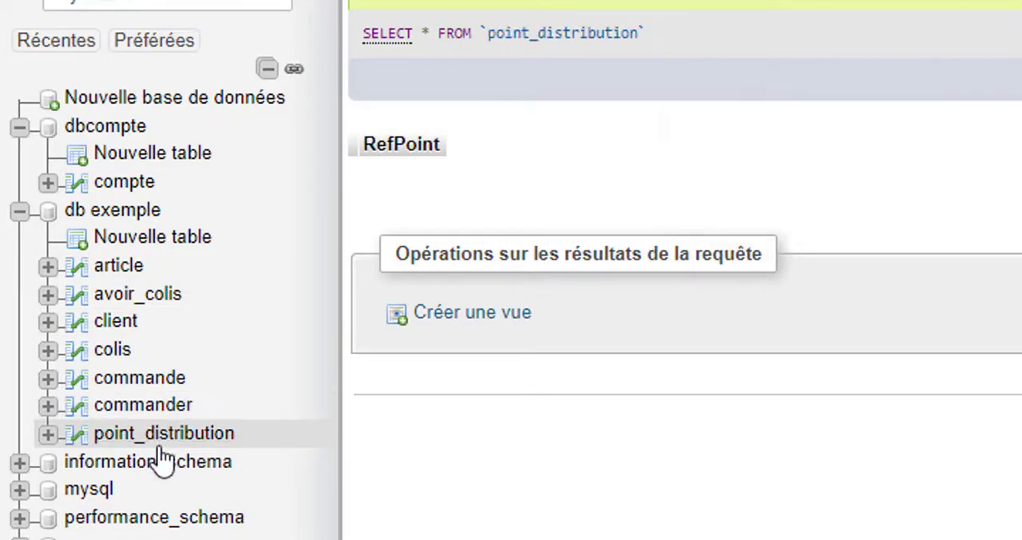